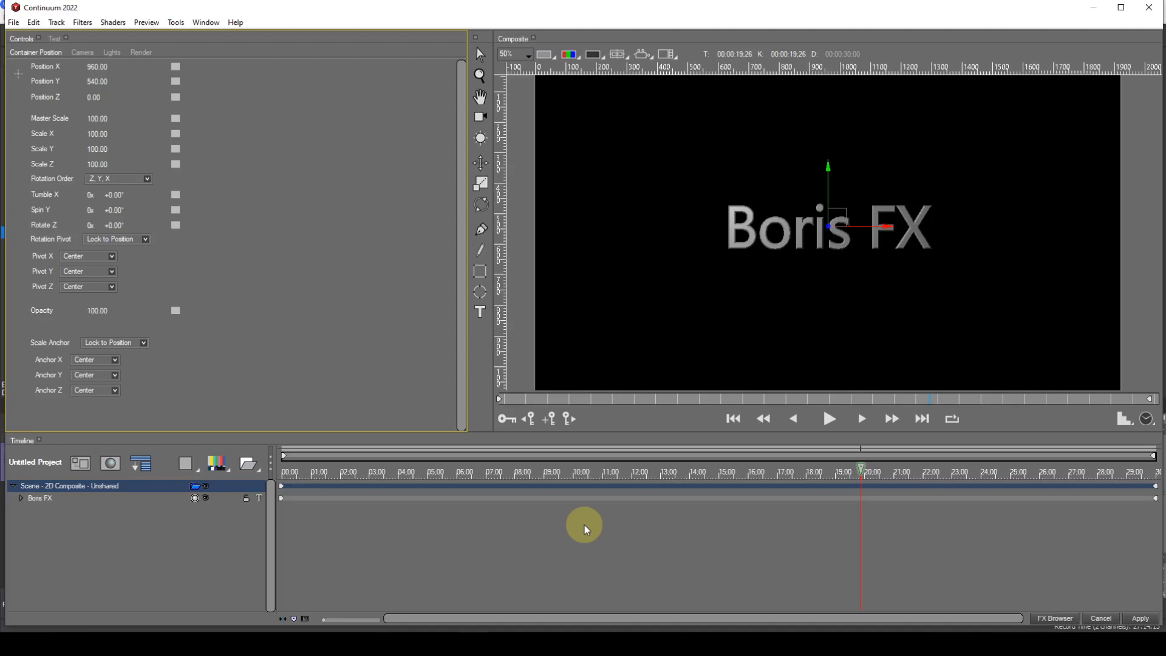
- Add a Video 1 media track to the scene and place it beneath the Boris FX text track
click(222, 470)
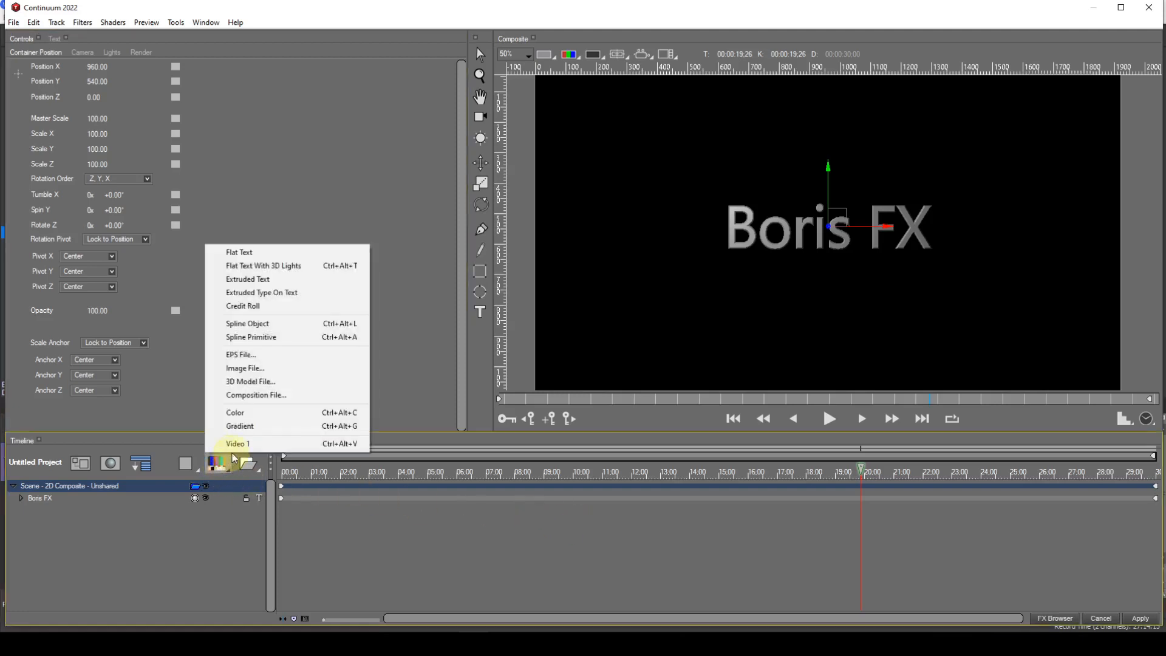
click(235, 445)
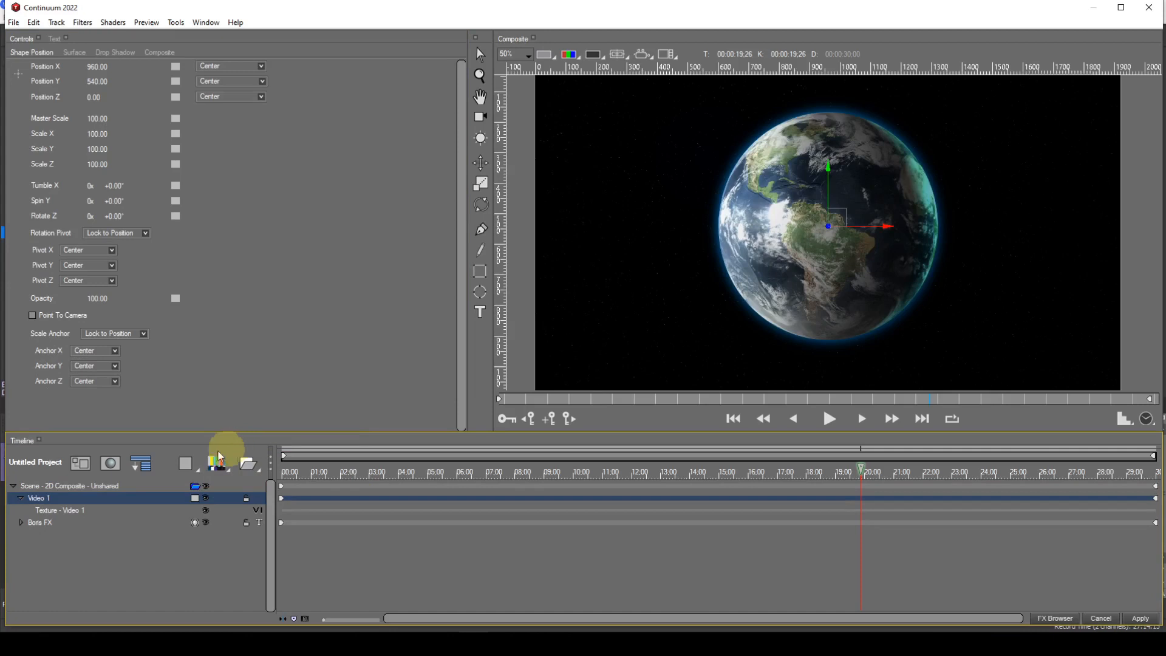
drag(124, 498, 122, 537)
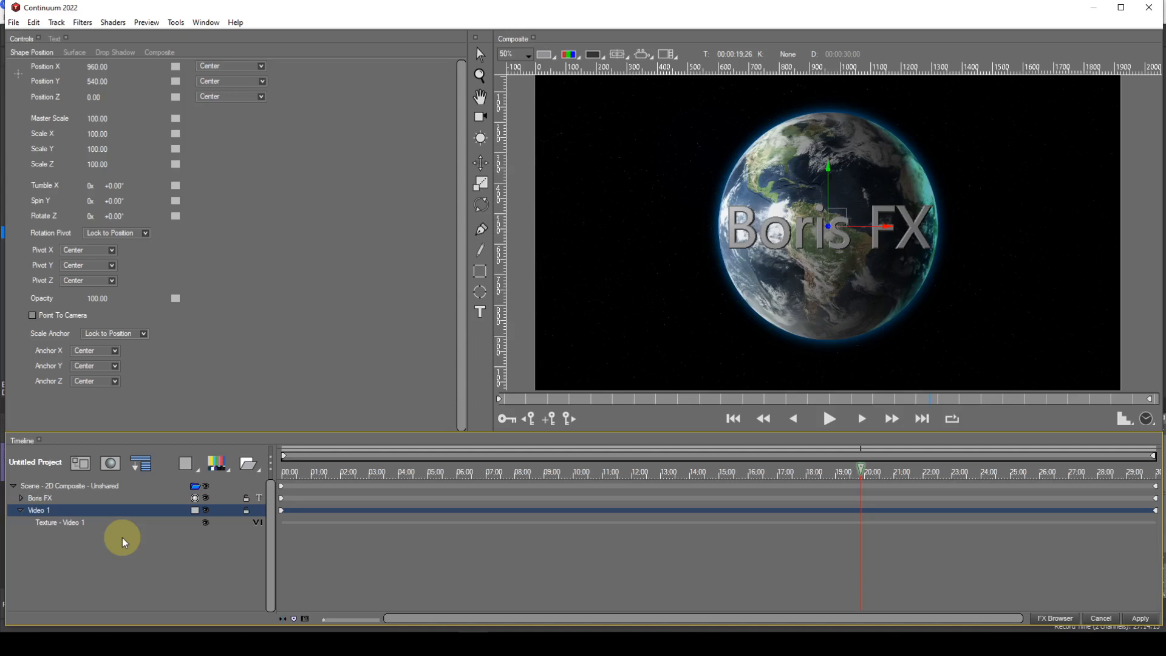
- Change the font of the whole Boris FX title text to Helvetica
click(54, 39)
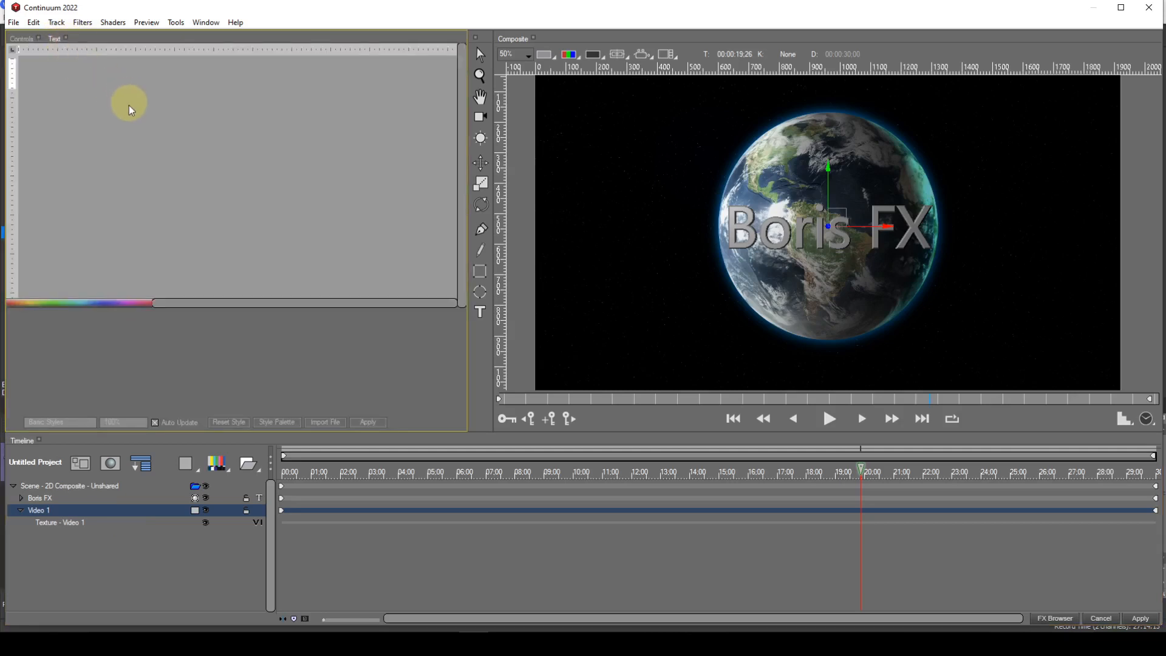
click(41, 498)
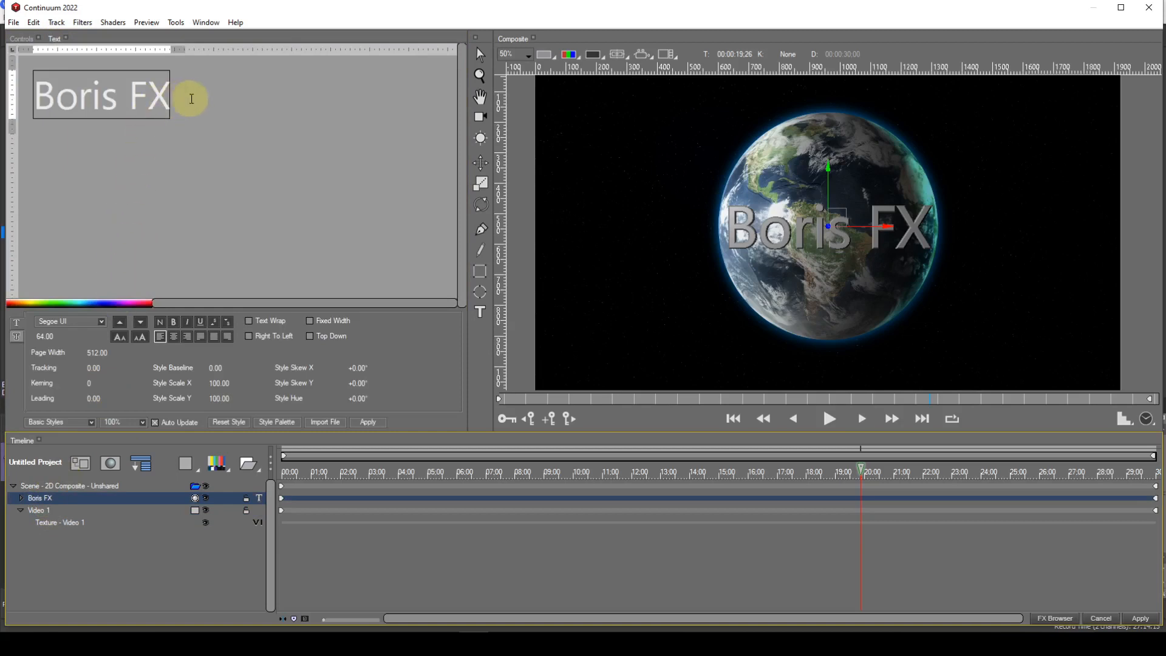
drag(194, 96, 21, 96)
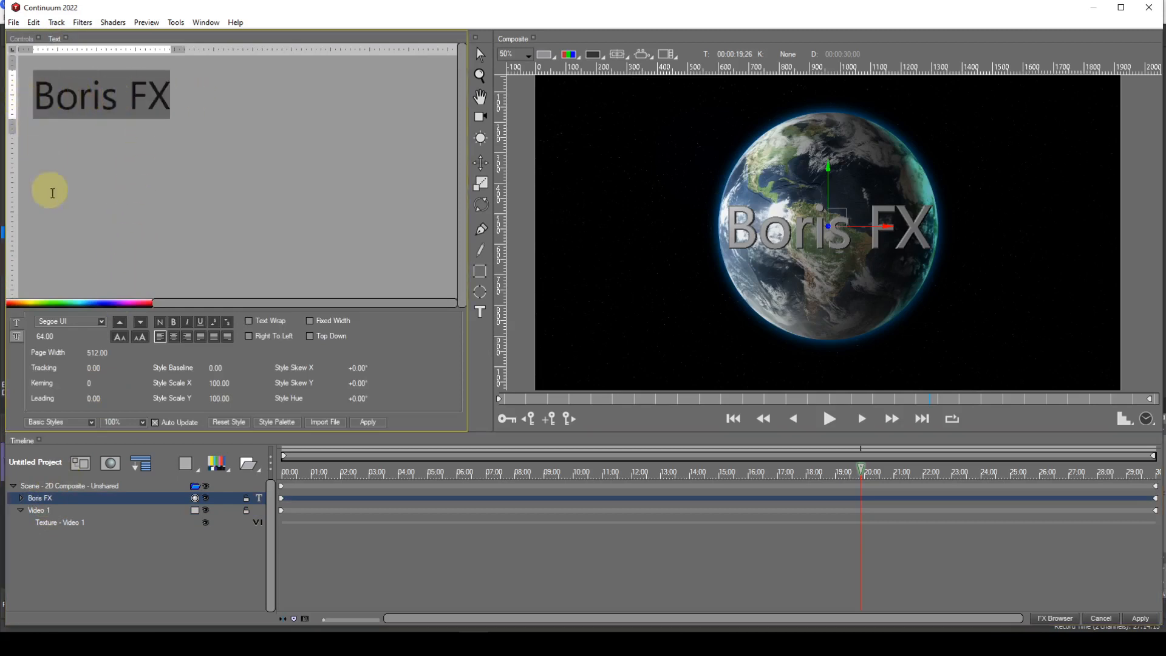
click(92, 323)
scroll(100, 252, up, 10)
scroll(100, 243, up, 12)
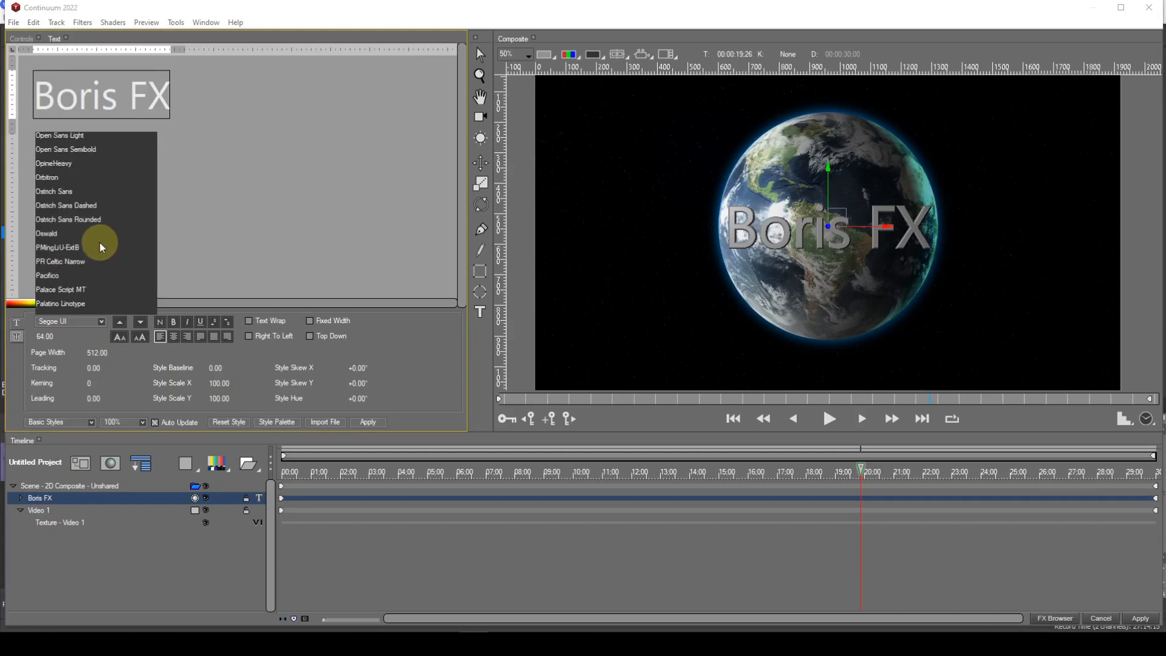
scroll(90, 237, up, 12)
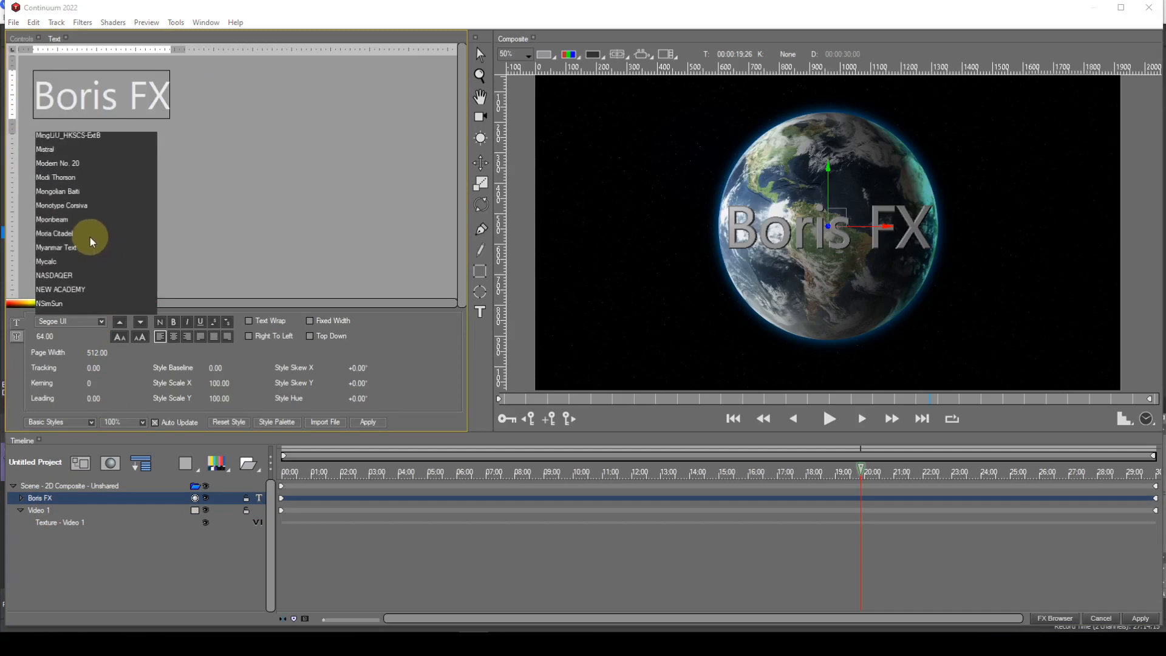
scroll(88, 239, up, 12)
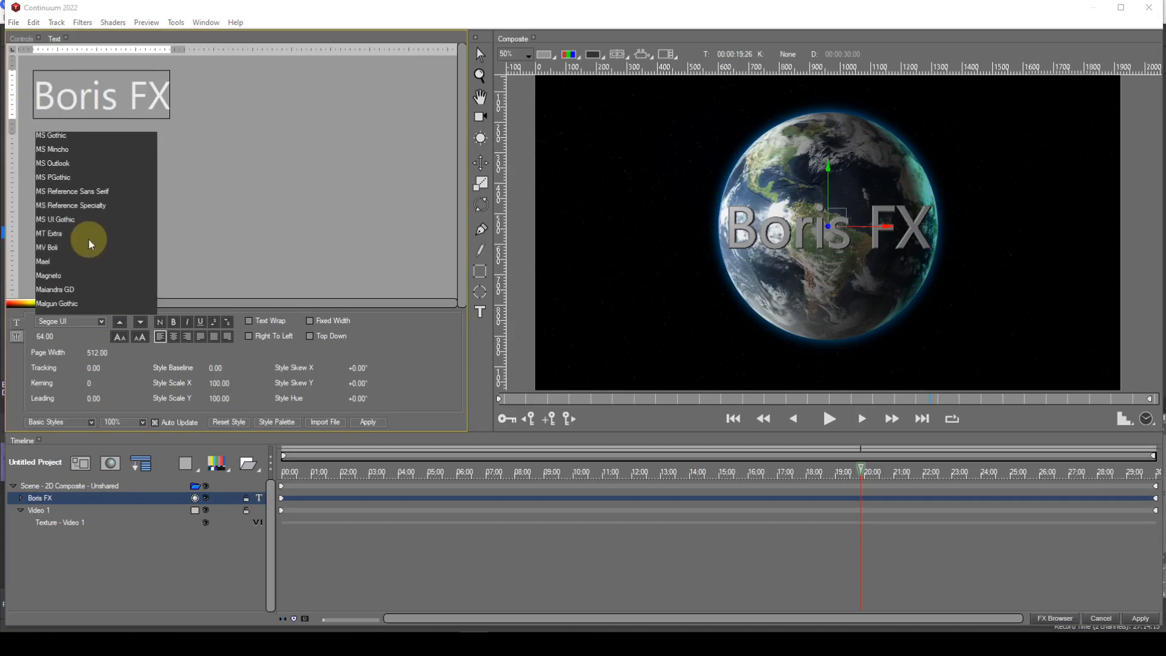
scroll(89, 239, up, 10)
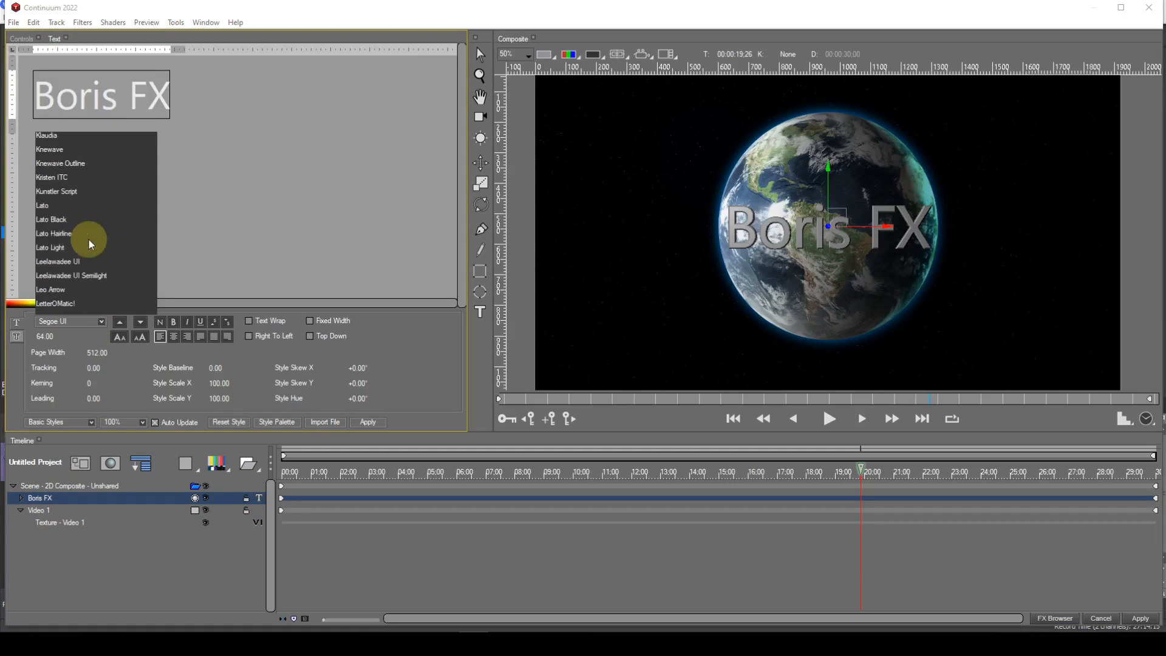
scroll(89, 239, up, 2)
scroll(89, 239, up, 6)
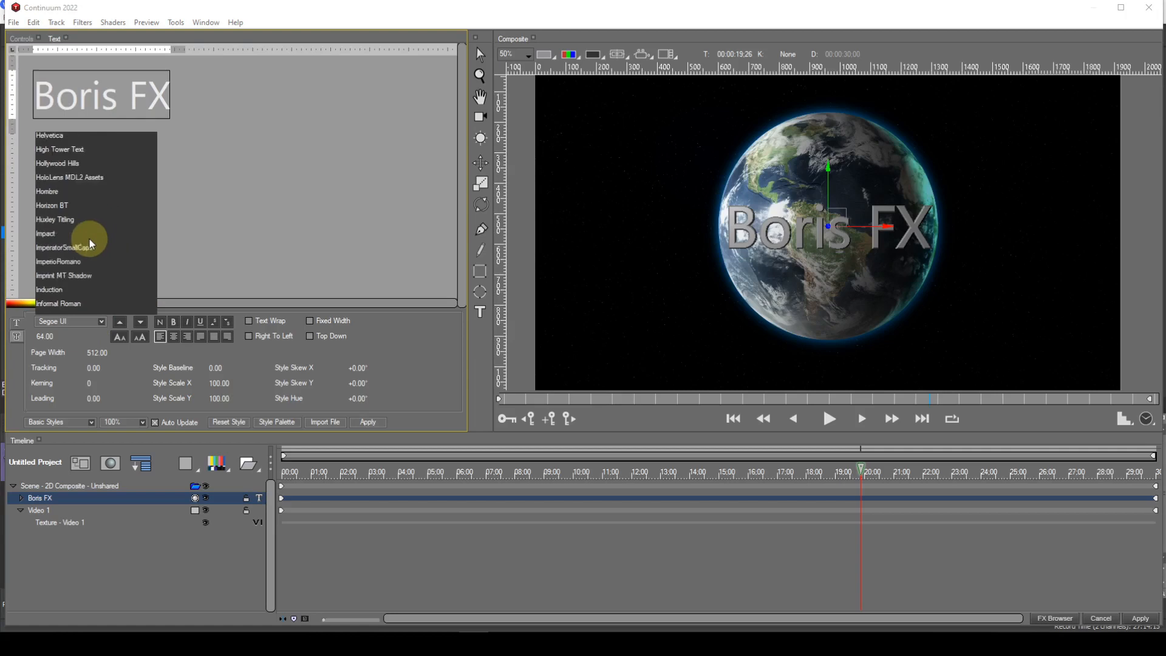
click(59, 163)
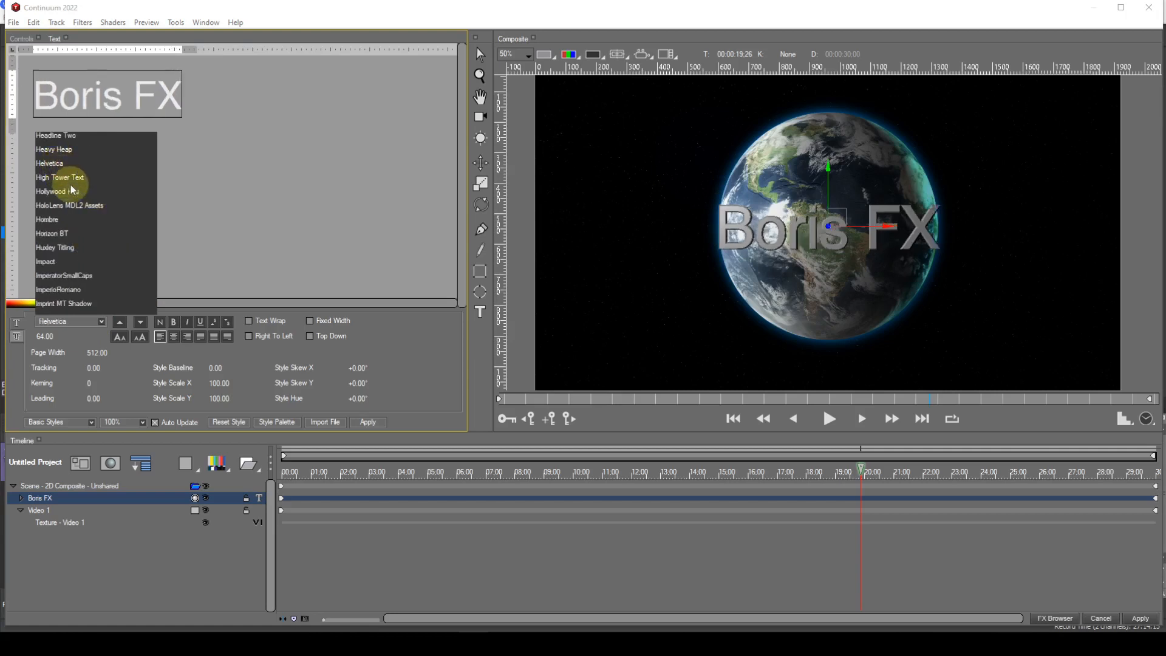
- Replace the Boris FX title text with "Galactic Movies Inc."
drag(187, 100, 32, 97)
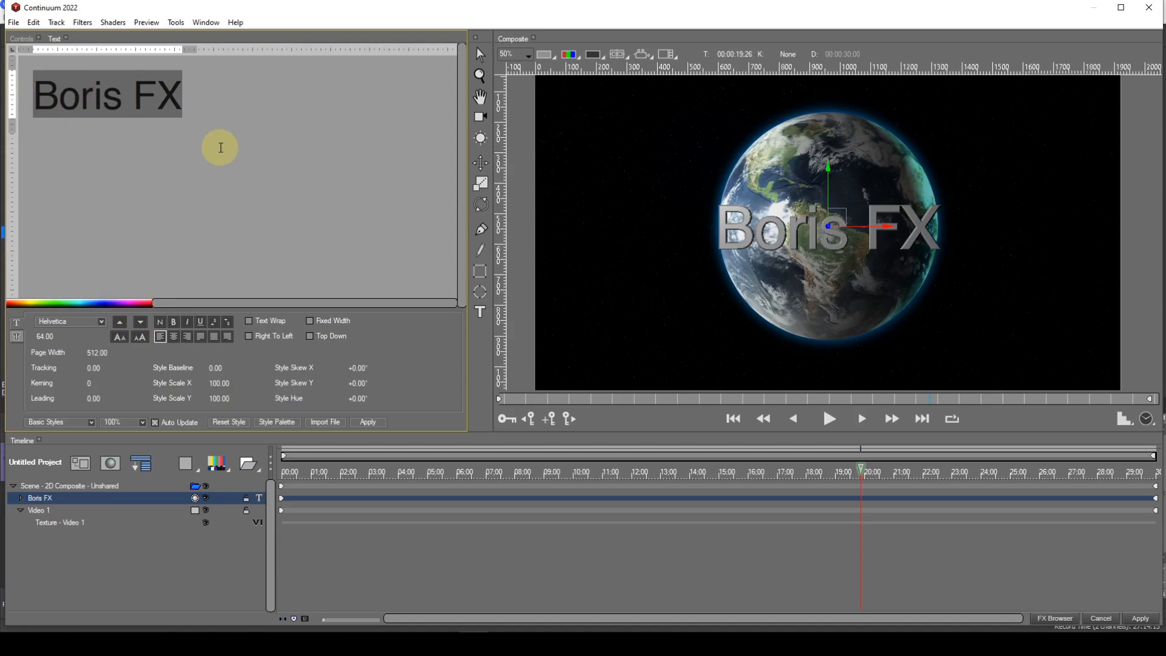
text(Gala)
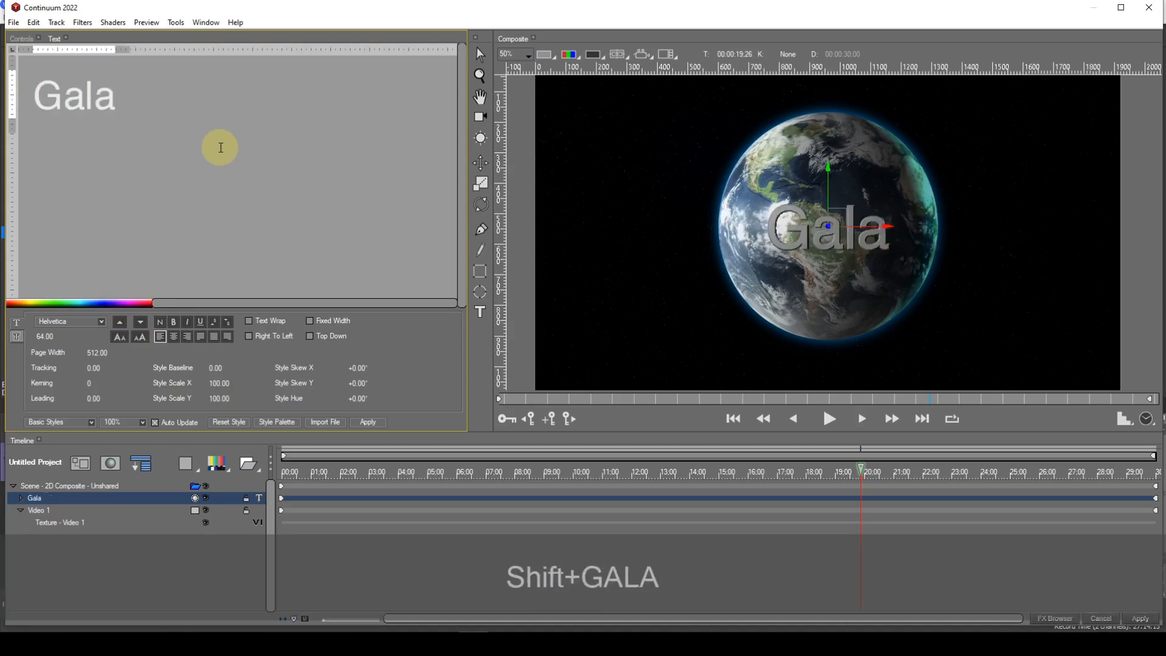
text(ctic )
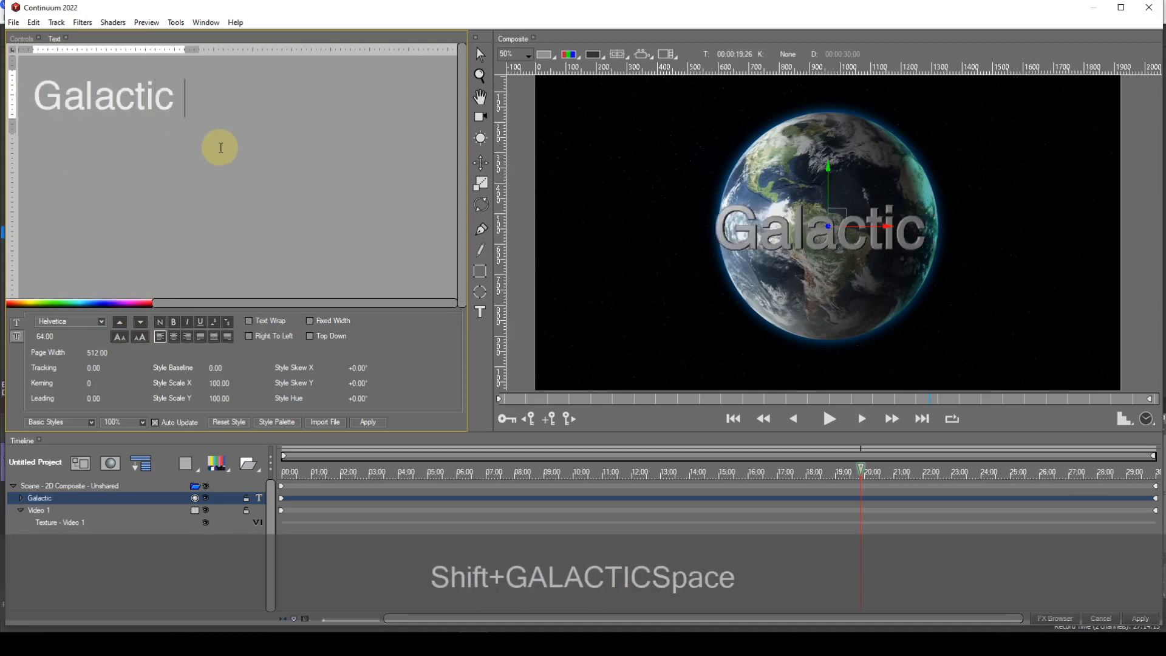
text(Movie)
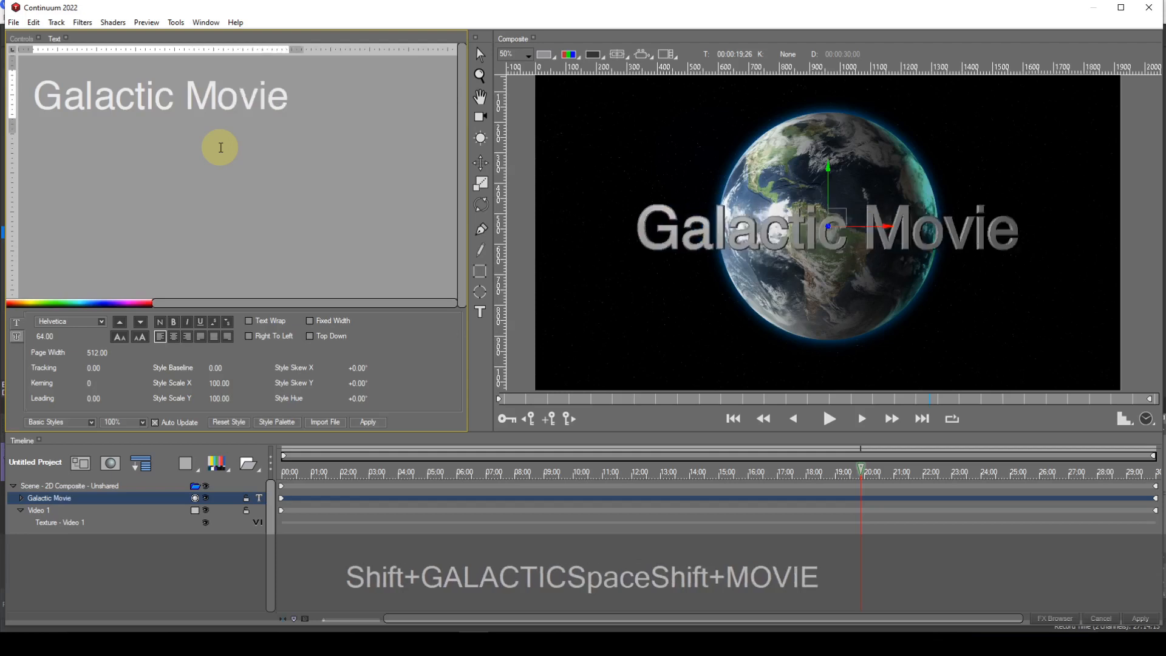
text(s I)
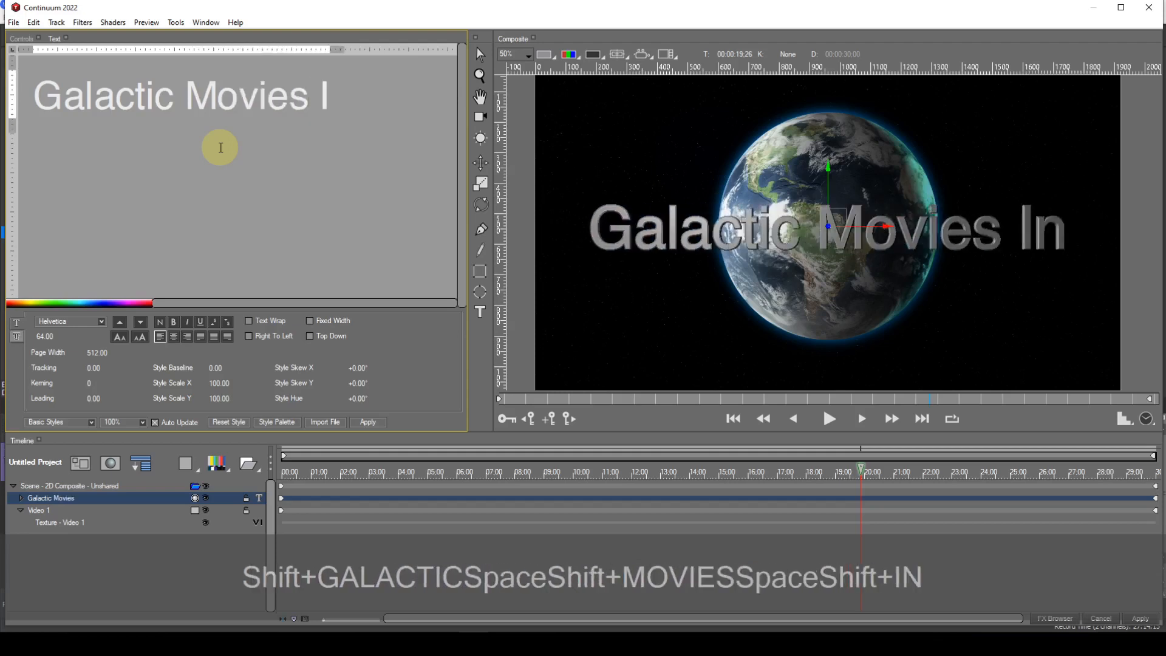
text(nc.)
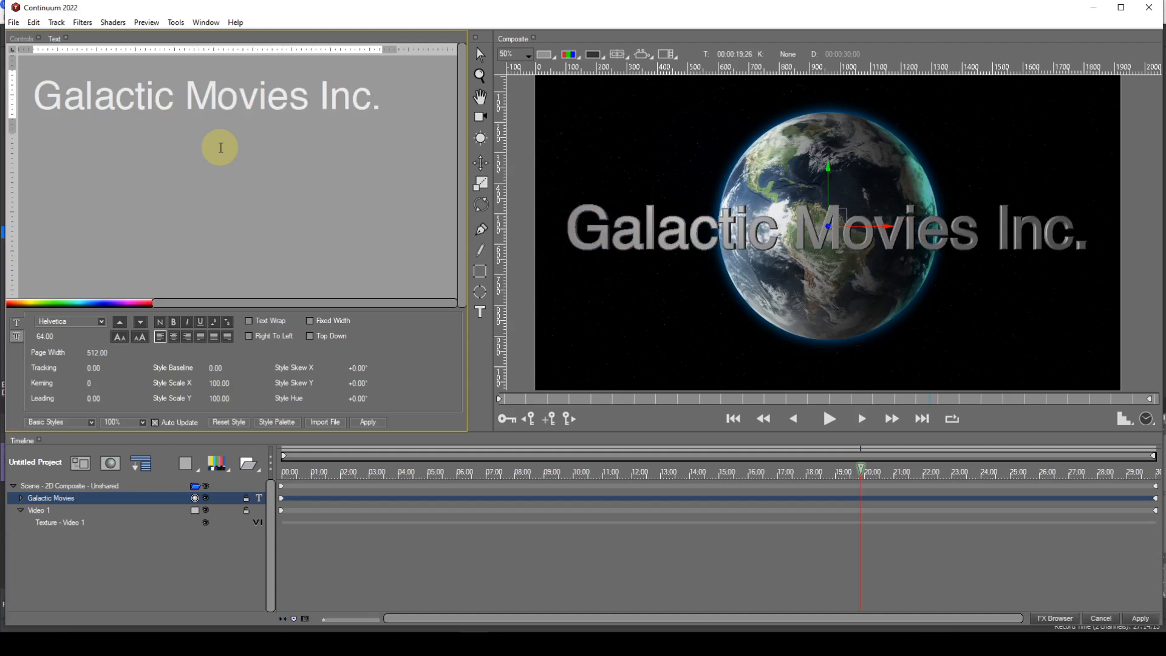
- Set the font size of the whole title to 84 and display the grid over the composite preview
drag(395, 104, 32, 100)
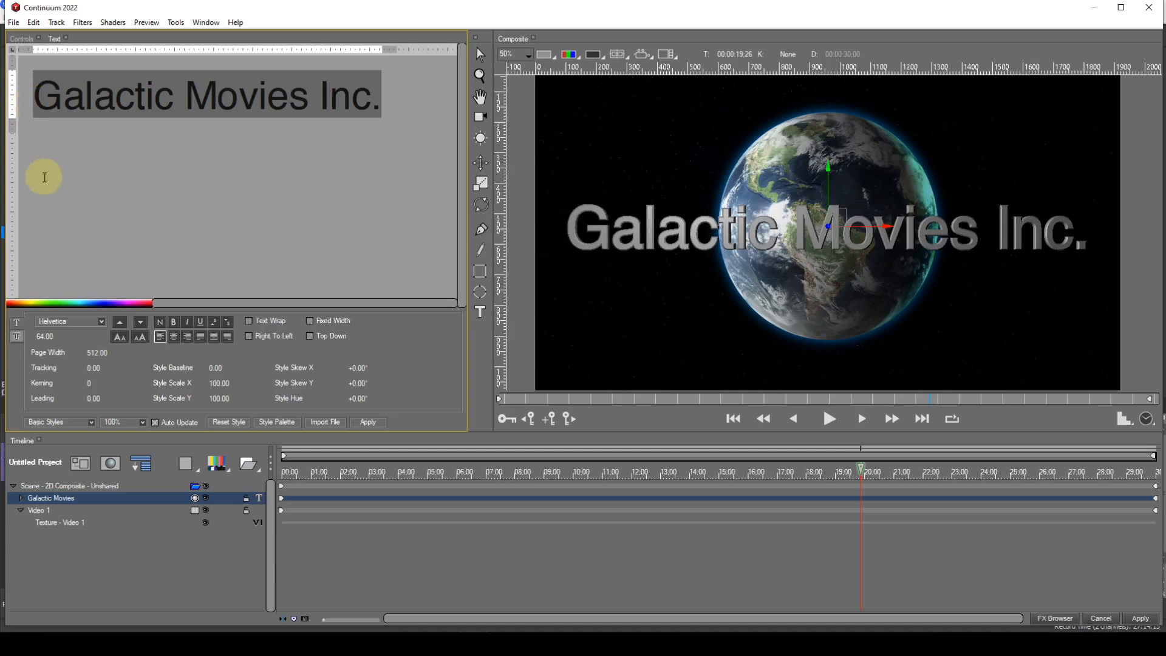
click(66, 337)
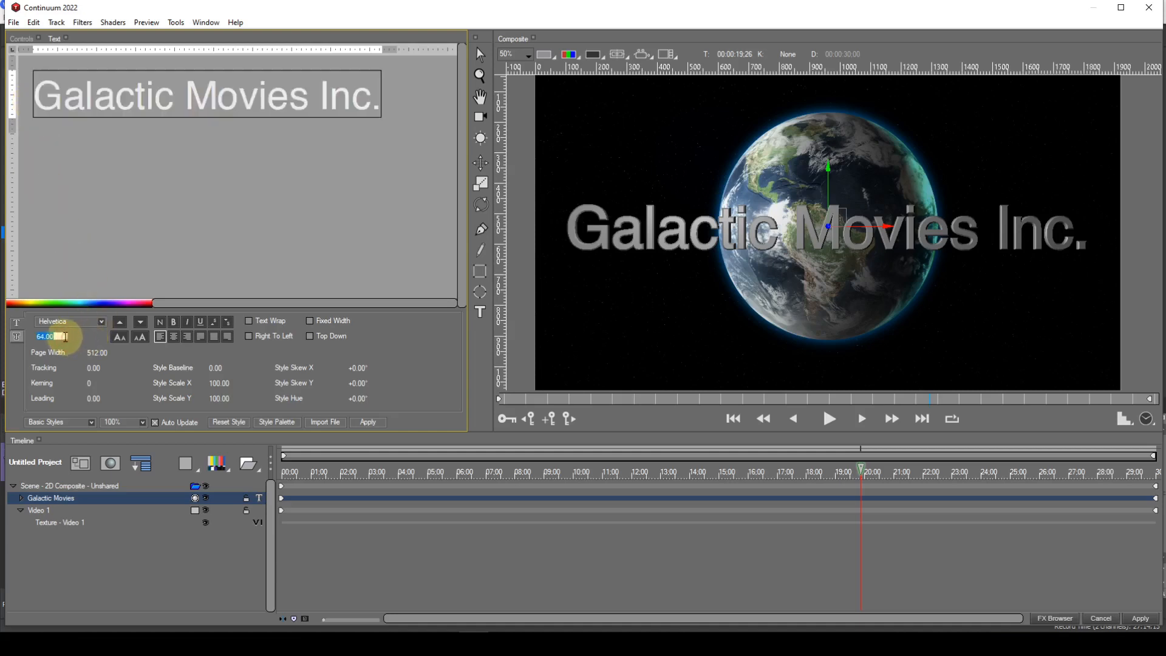
text(84)
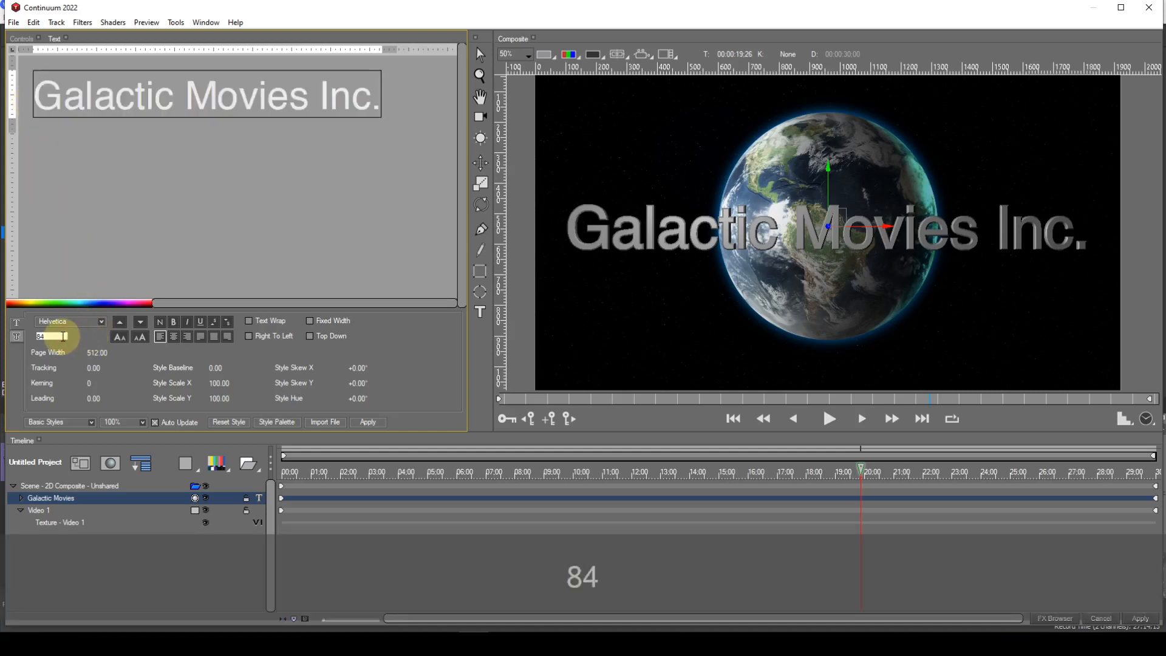
key(Return)
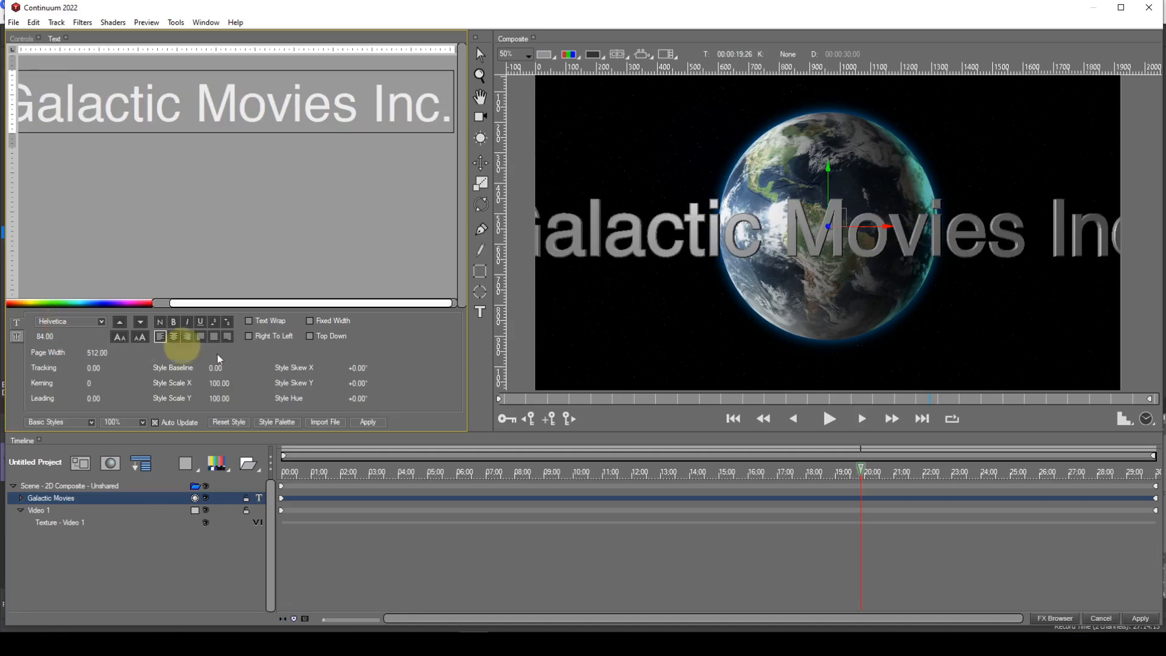
click(611, 54)
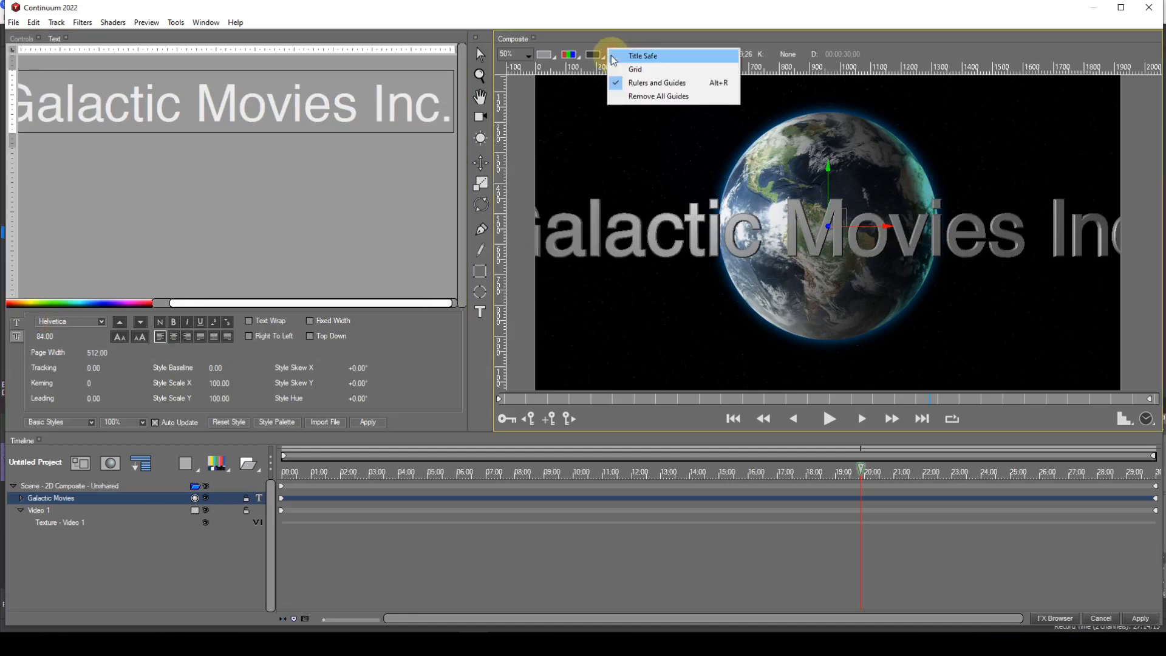
click(615, 69)
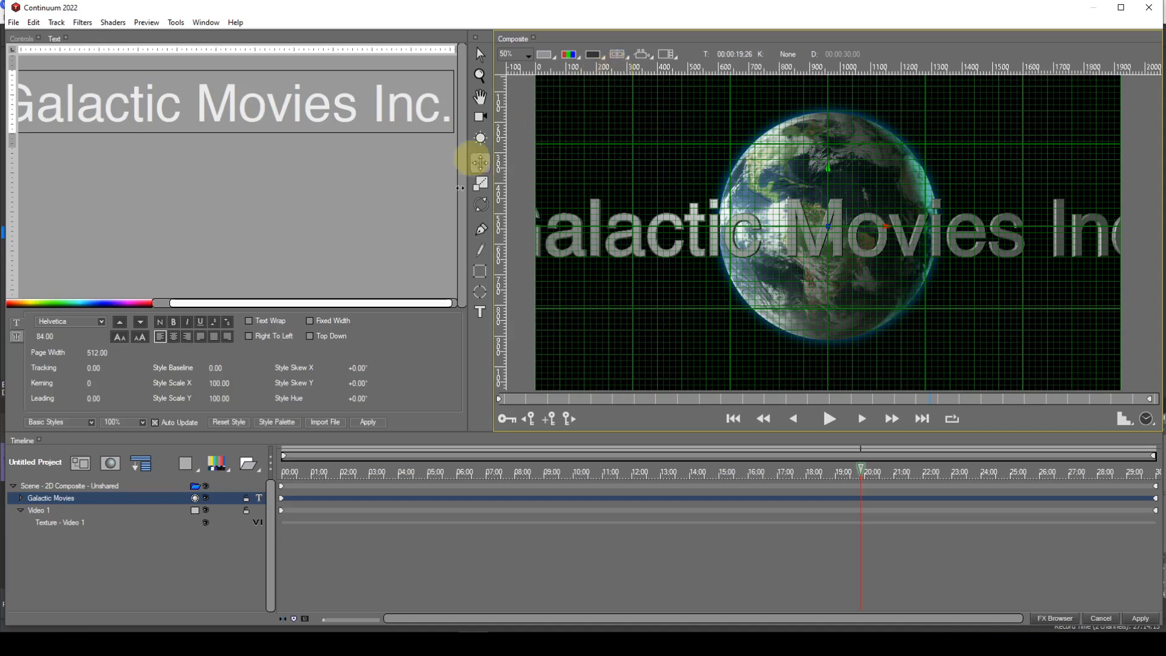
- Put the Galactic Movies text track in a new 3D container and set the container's Tumble X to 90°
click(260, 465)
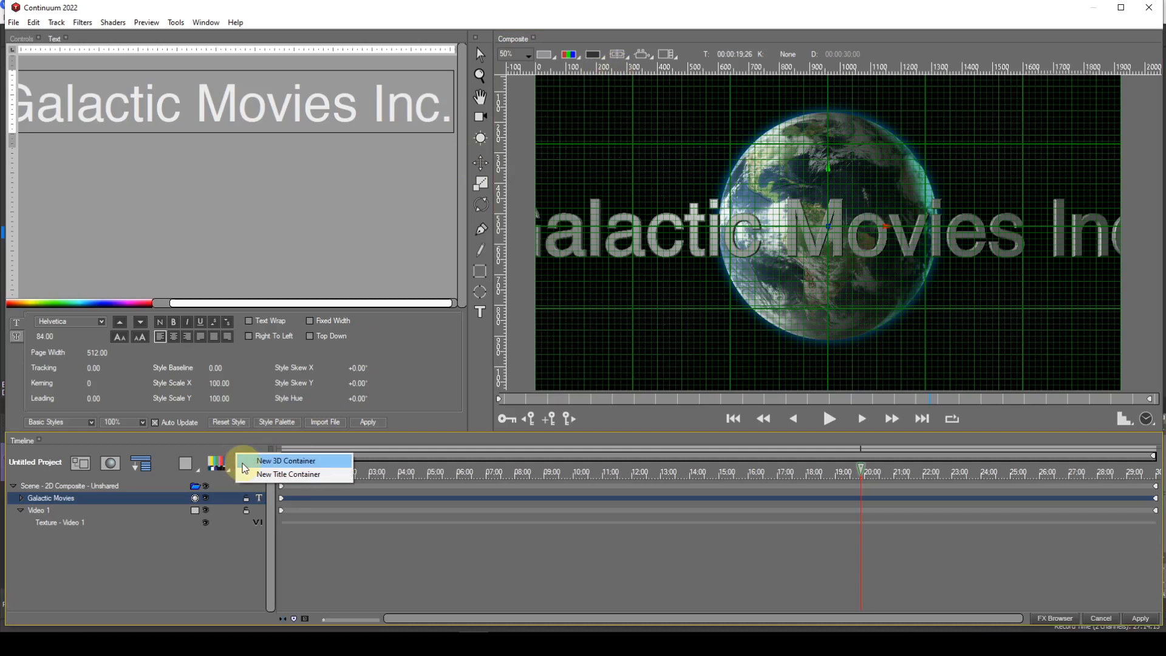
click(250, 462)
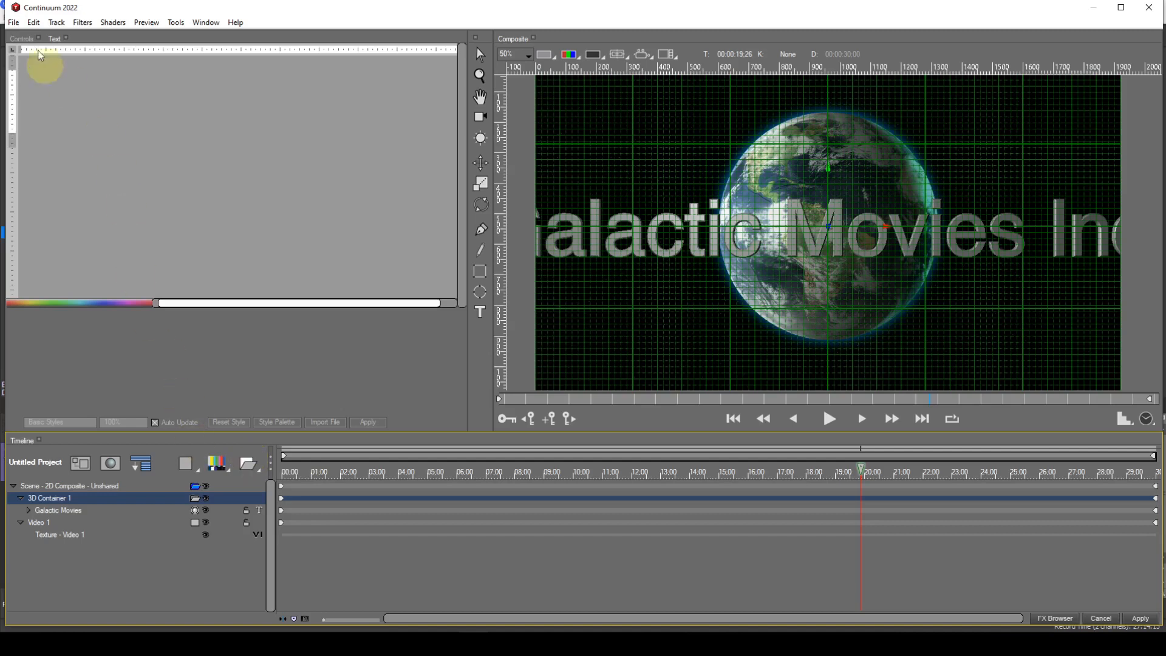
click(21, 39)
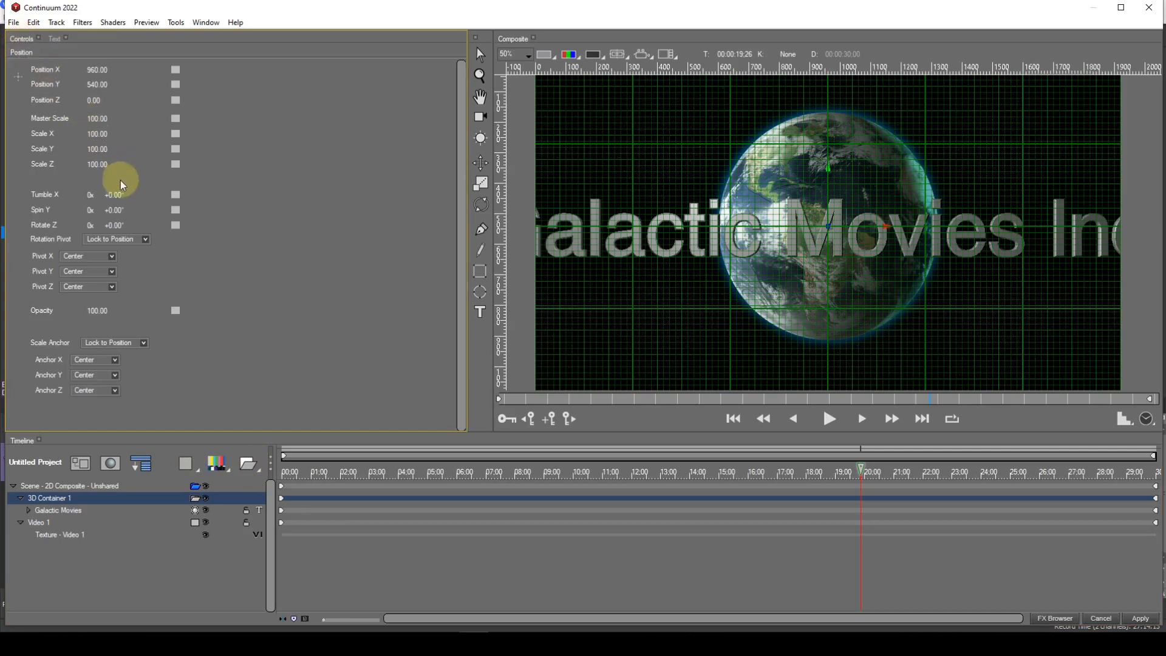
click(122, 197)
text(90)
key(Return)
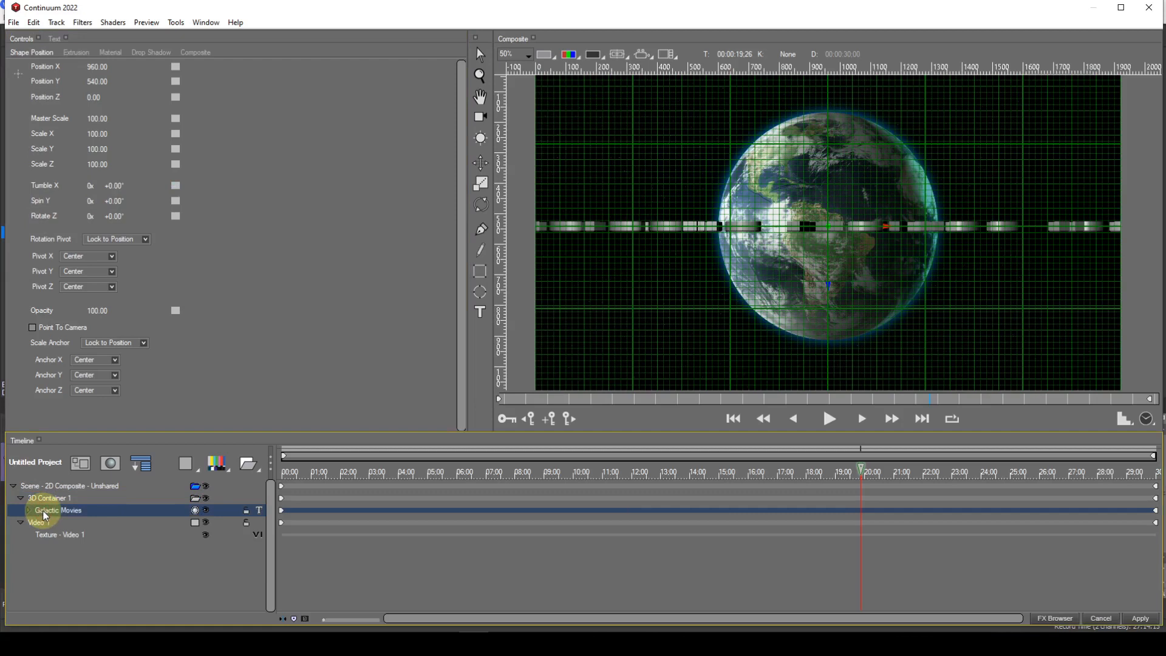
- Apply the Curl deformer shader to the Galactic Movies text track
click(112, 23)
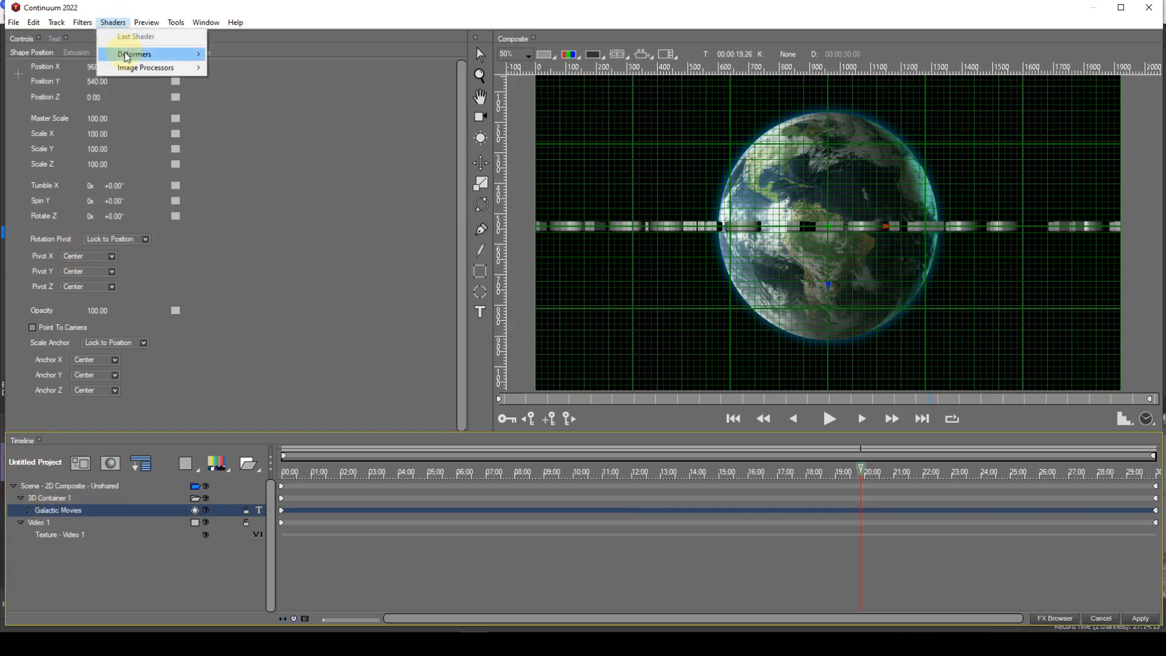
mouse_move(128, 57)
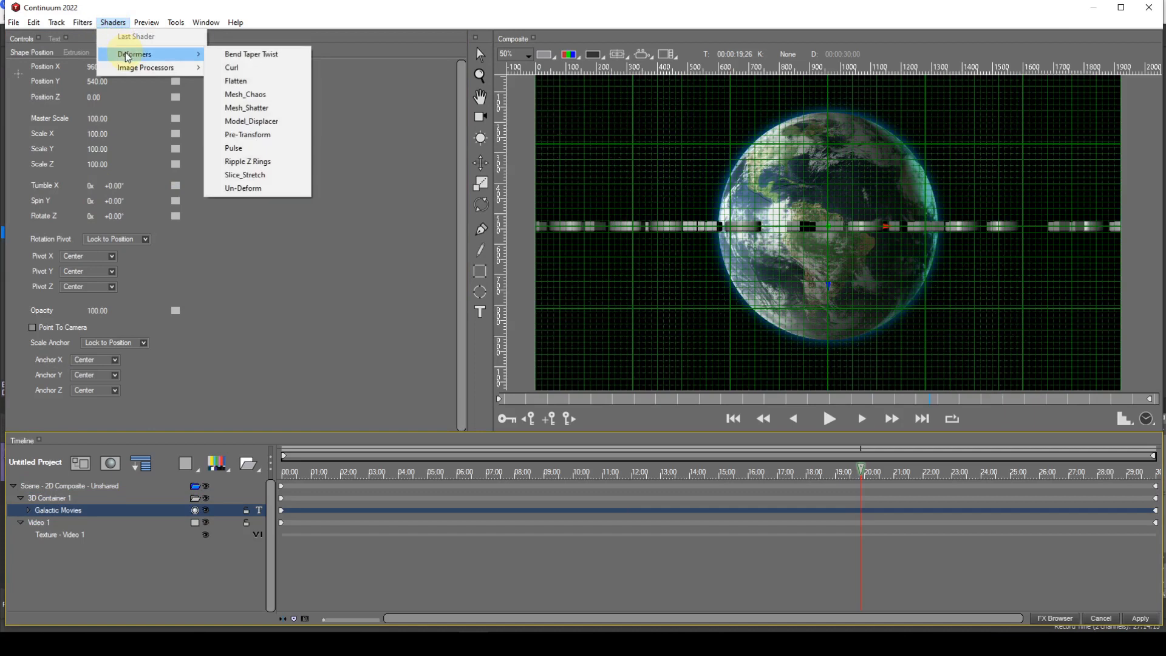
click(240, 70)
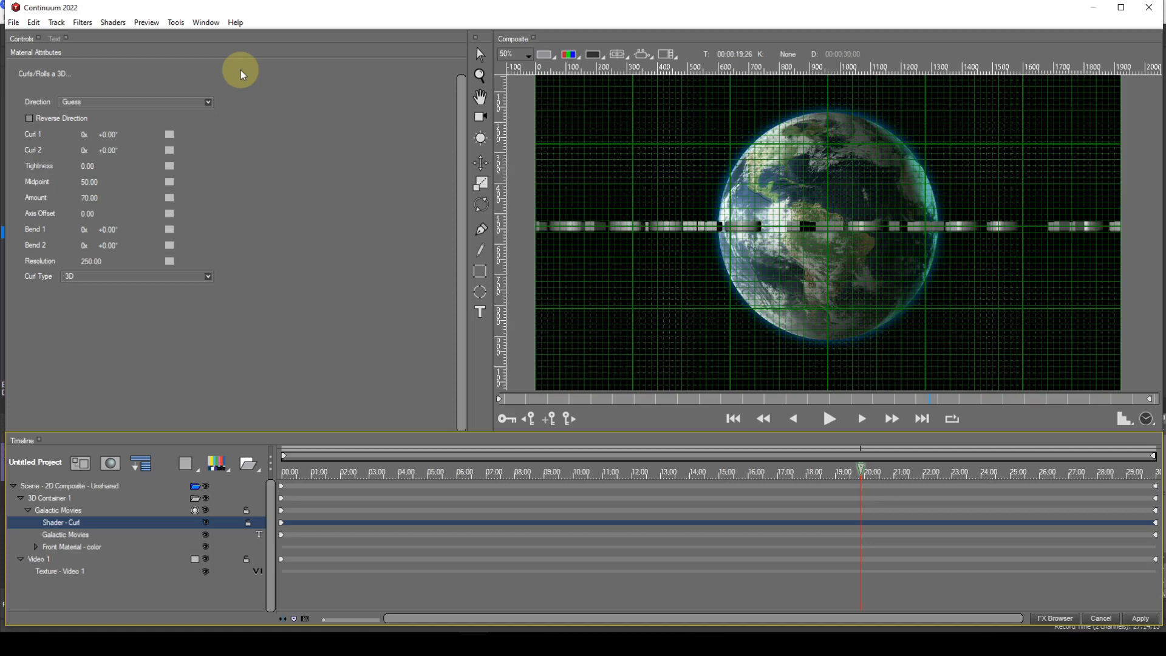
click(147, 22)
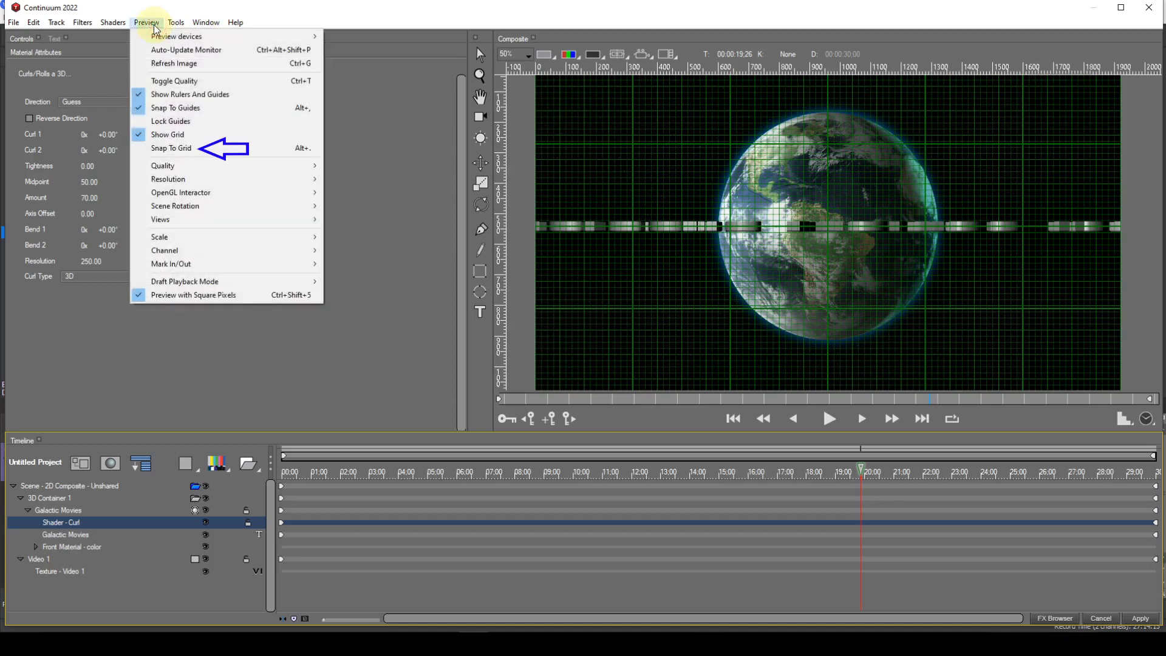
click(362, 120)
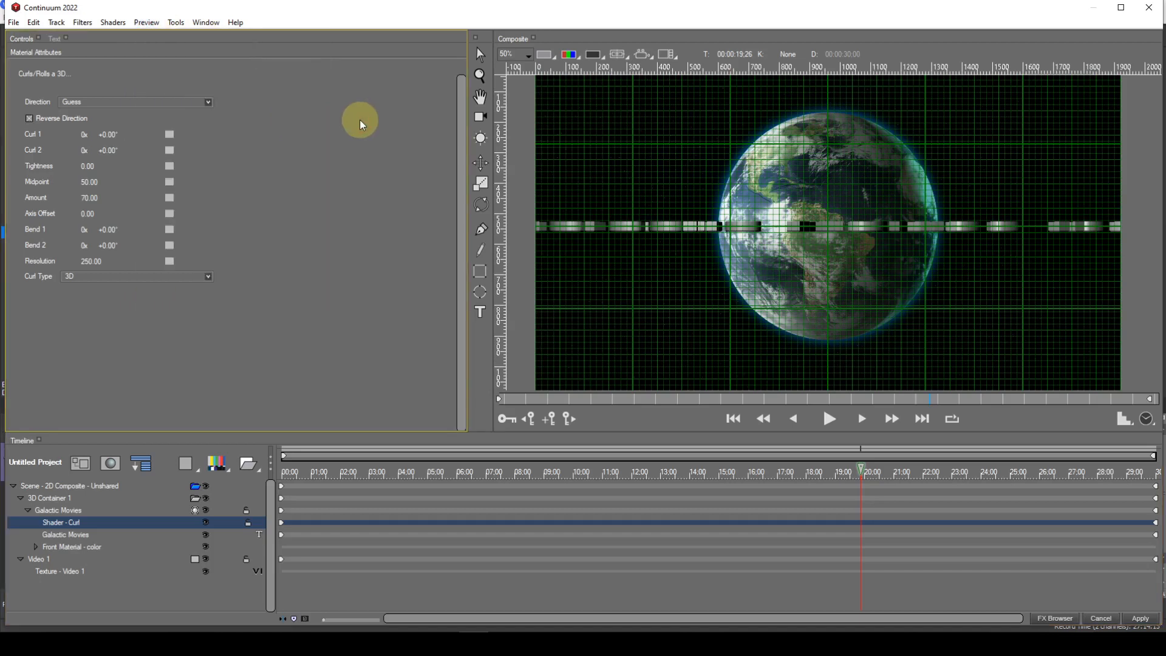
- Move the Galactic Movies text toward the lower right of the frame, to about Position X 2078 and Position Z -422
click(75, 510)
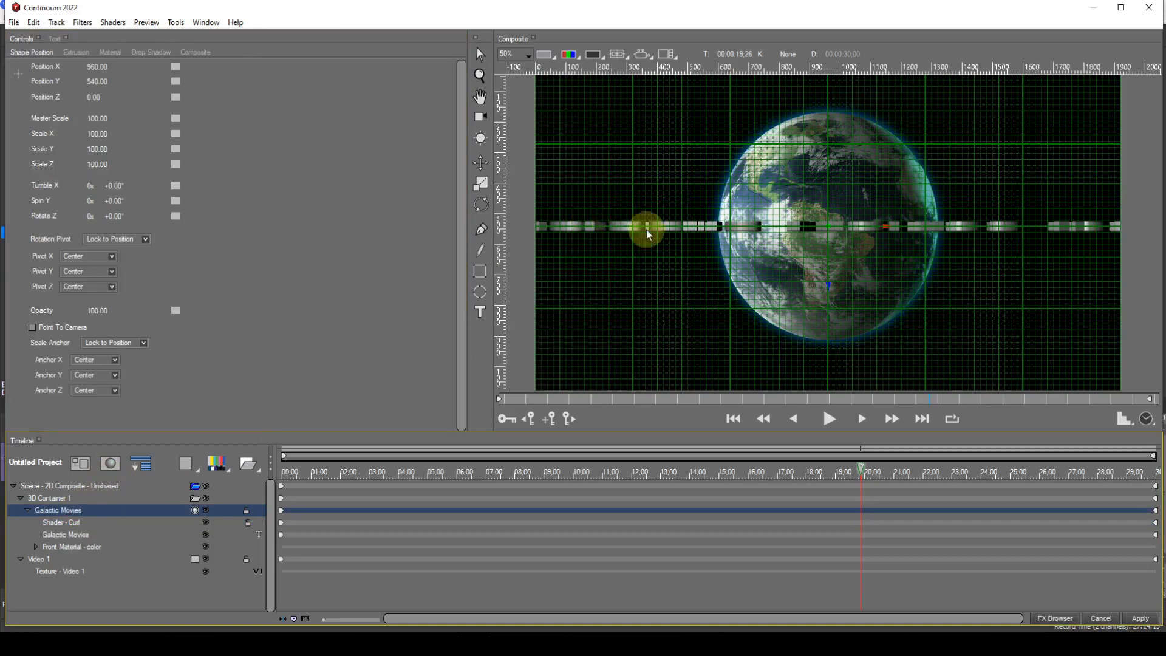
drag(840, 241, 1165, 366)
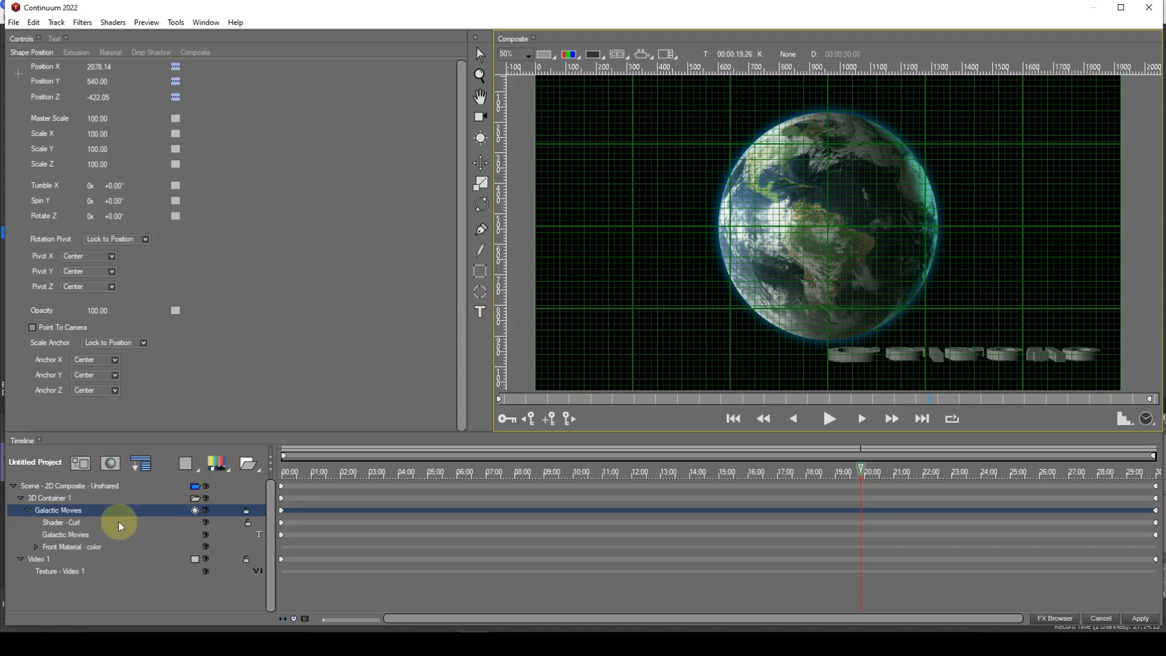
- Turn off Reverse Direction on the text's Curl shader and set Curl 1 to about -1x -30.20° and Amount to 84
click(78, 524)
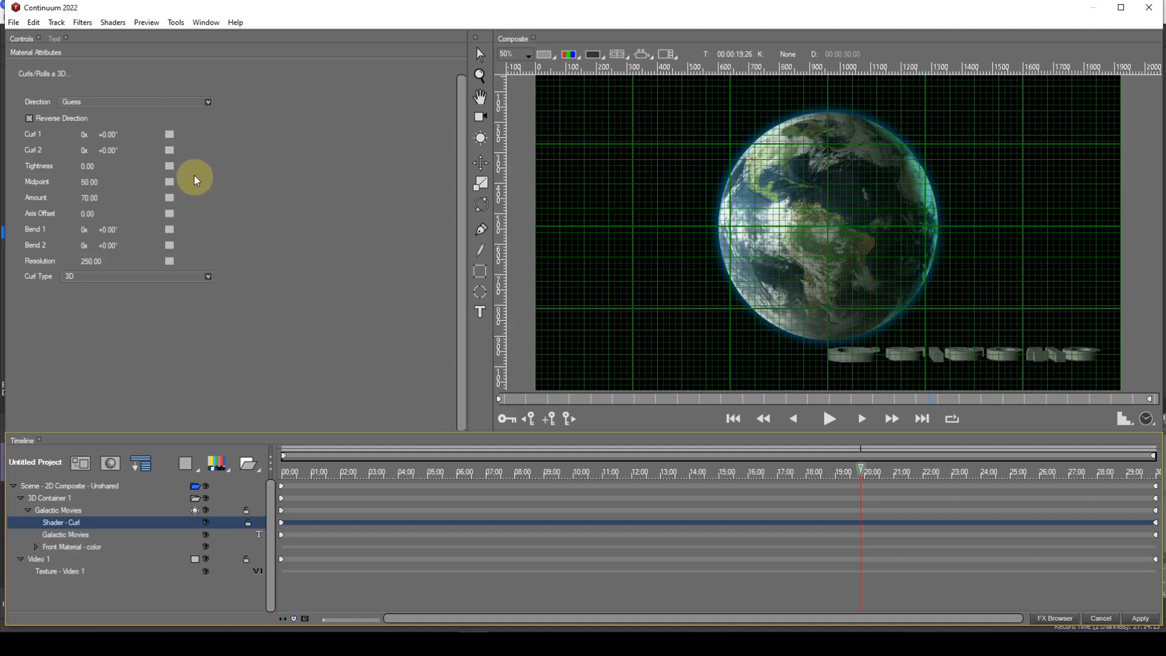
drag(117, 136, 116, 134)
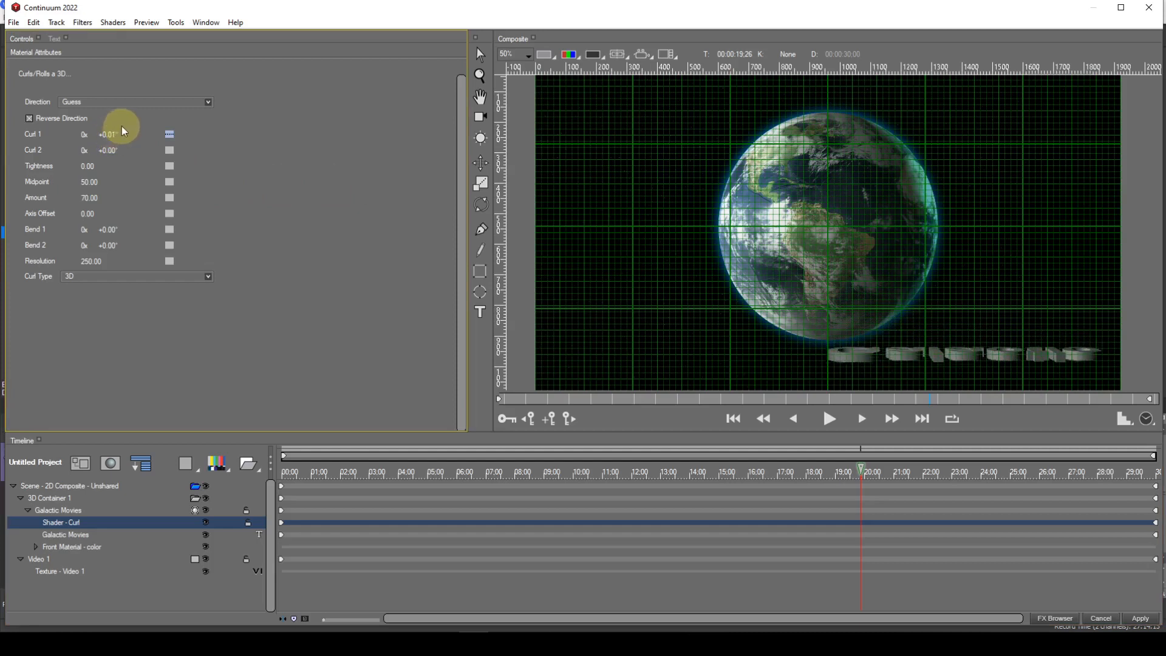
click(28, 118)
drag(115, 135, 91, 133)
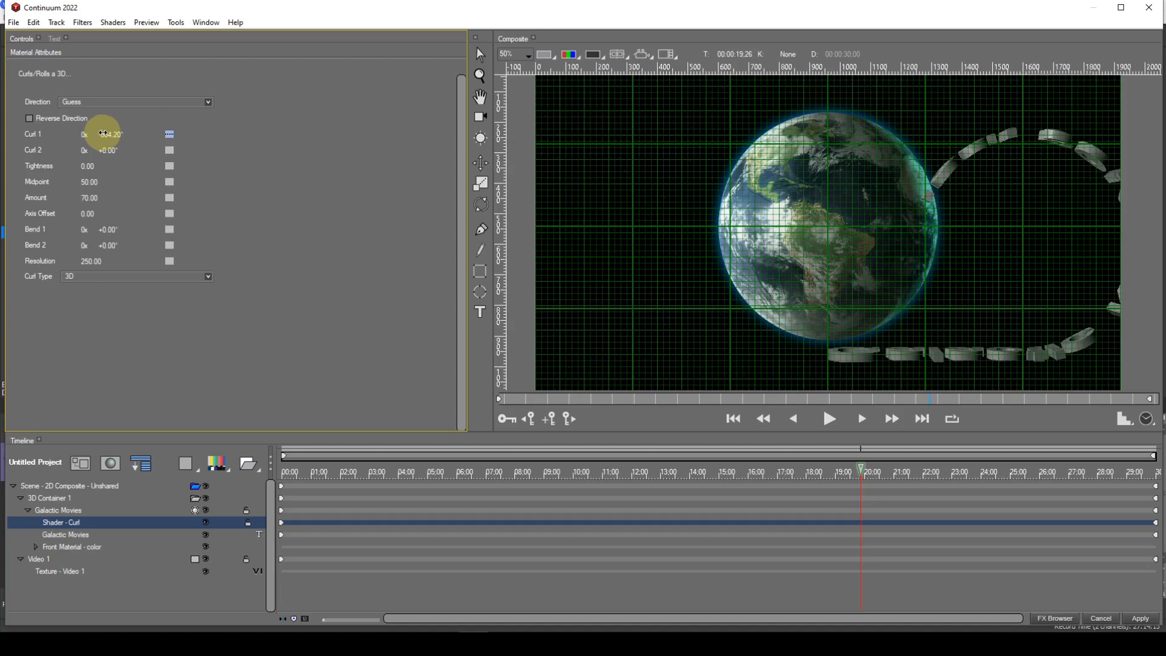
drag(103, 134, 109, 134)
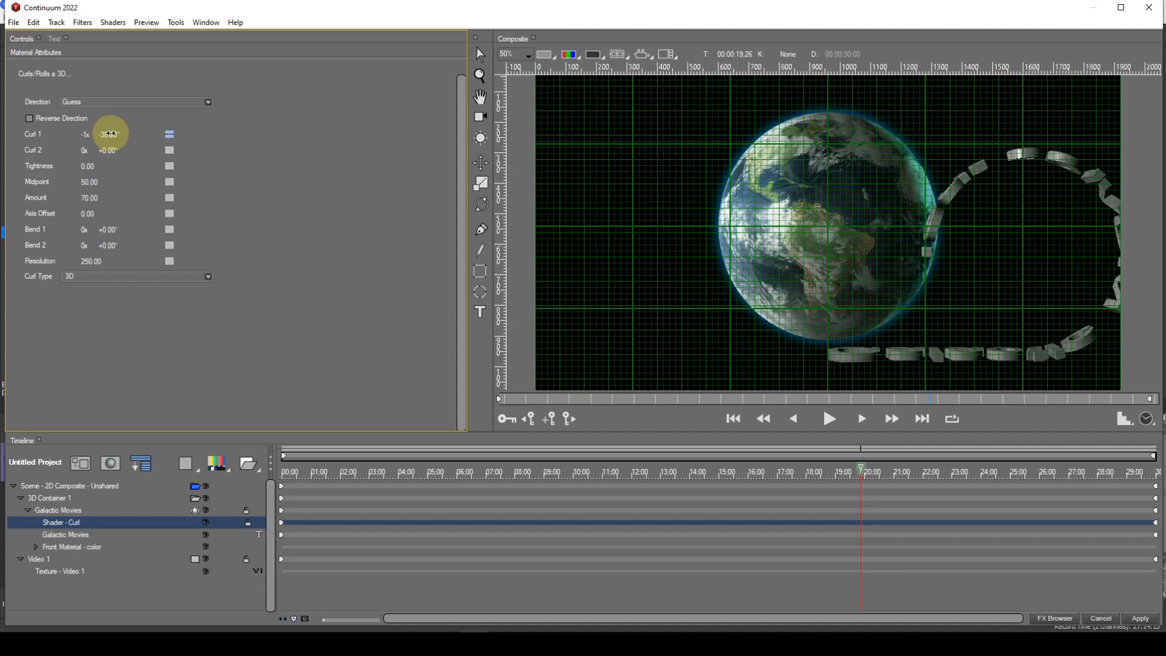
drag(111, 134, 114, 134)
drag(97, 197, 101, 196)
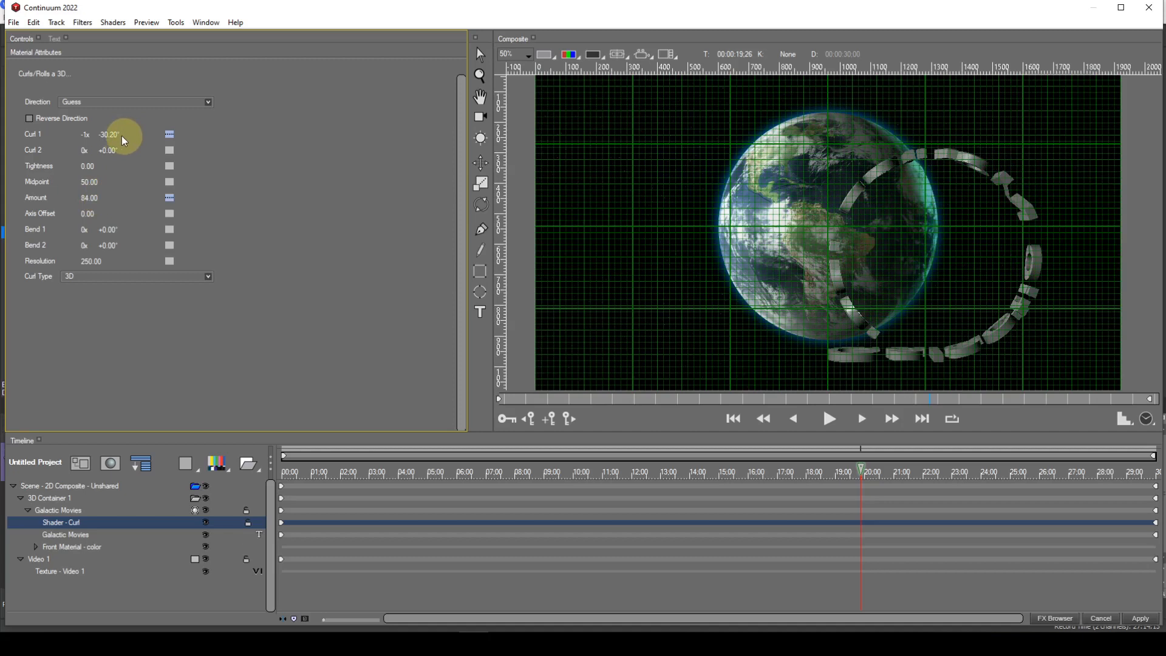
- Fit the curled text around the Earth's edge with Curl 1 at about -308.12° and Amount at about 99.39
drag(114, 134, 132, 133)
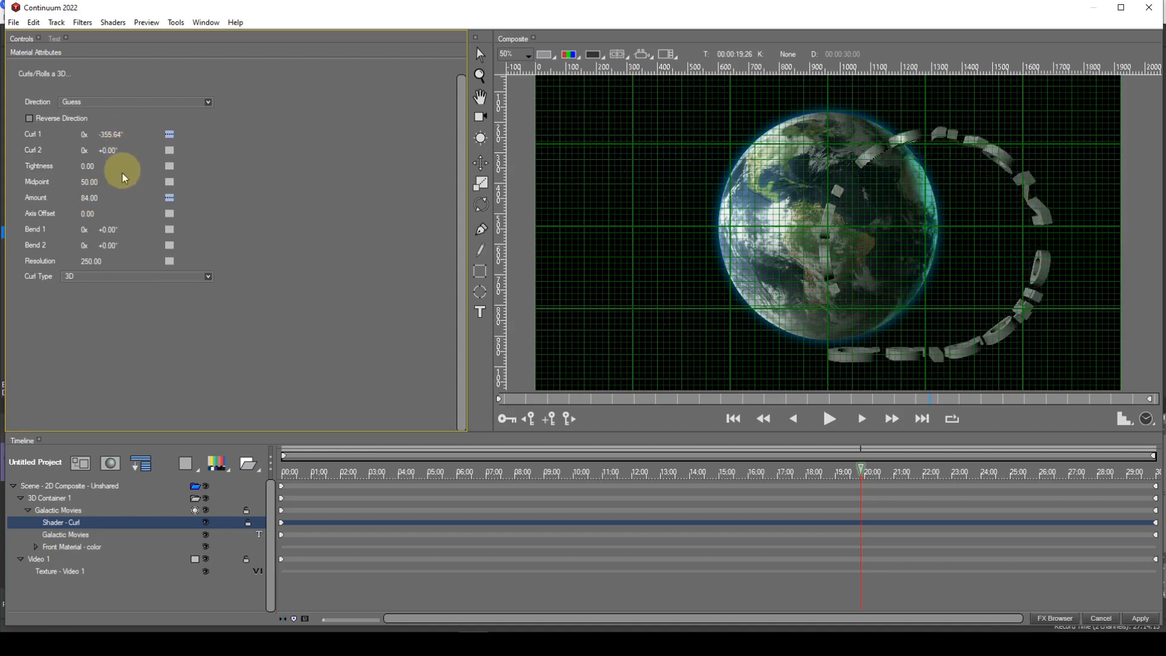
drag(97, 198, 103, 196)
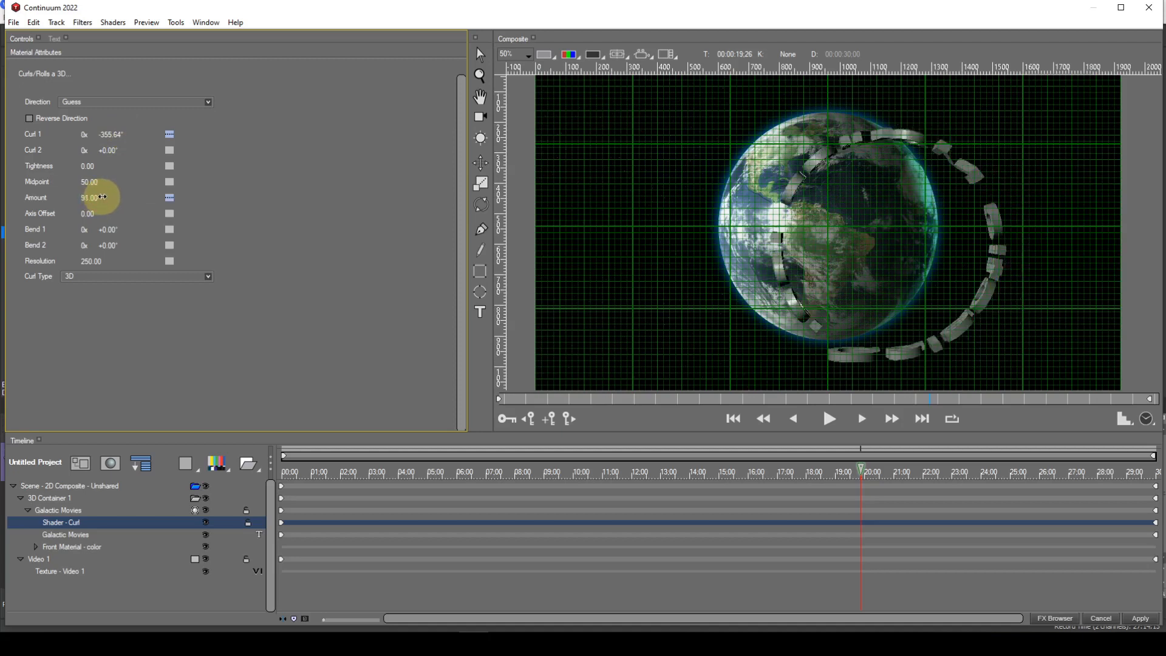
drag(112, 135, 122, 133)
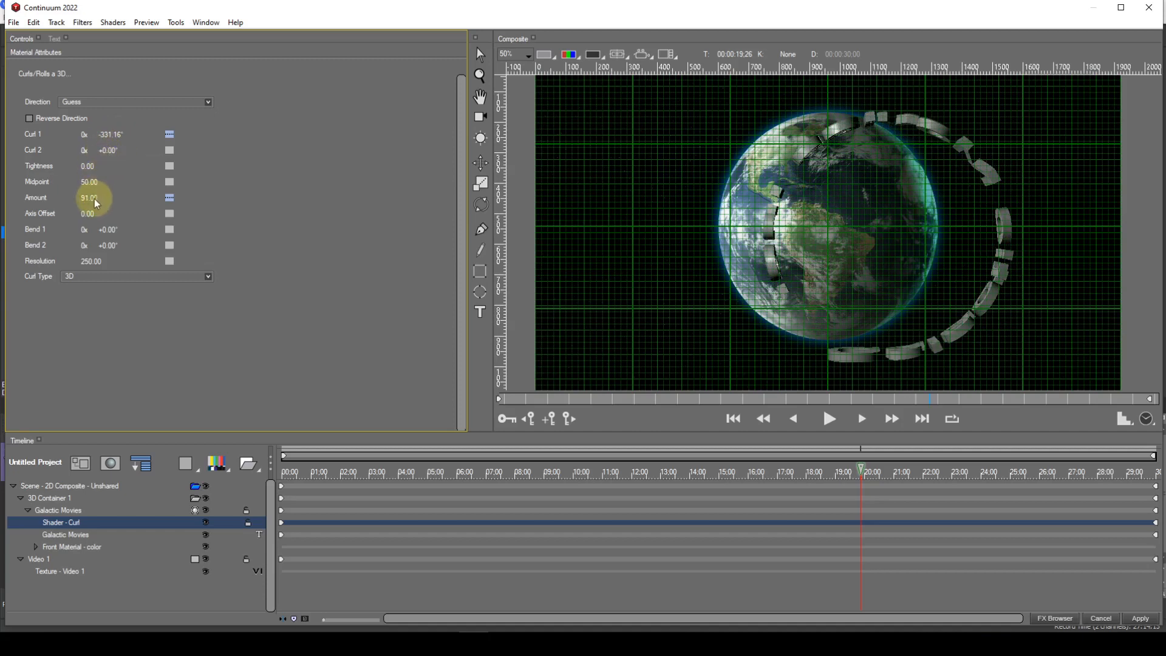
drag(90, 198, 97, 197)
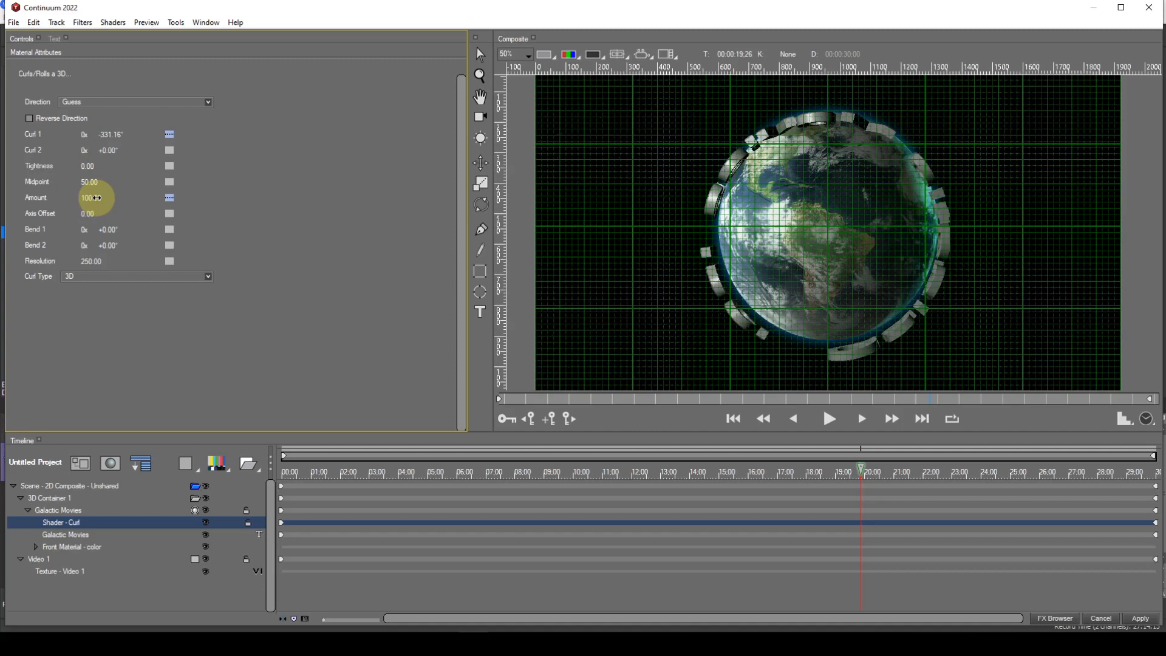
drag(97, 197, 96, 196)
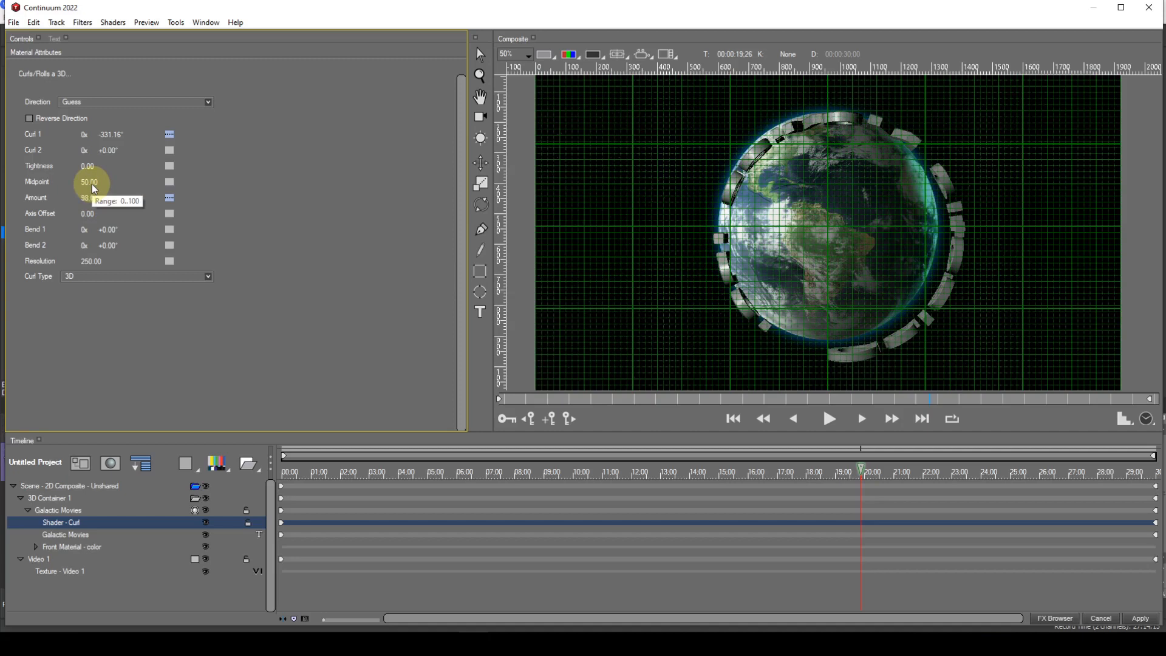
drag(116, 136, 128, 134)
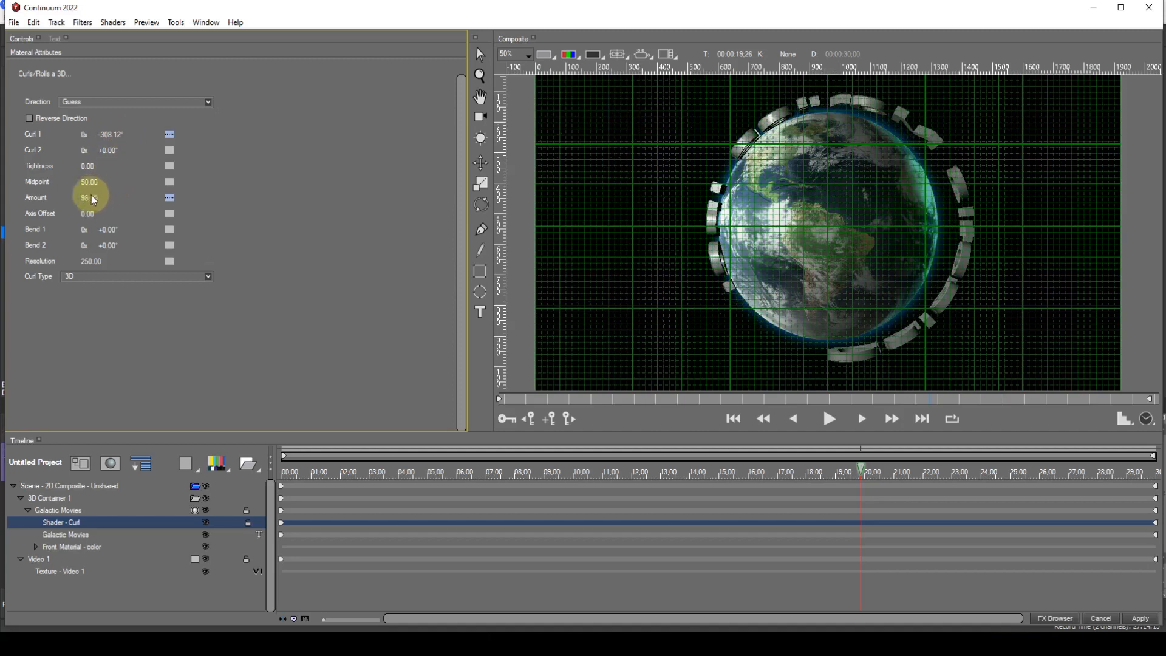
drag(88, 197, 89, 198)
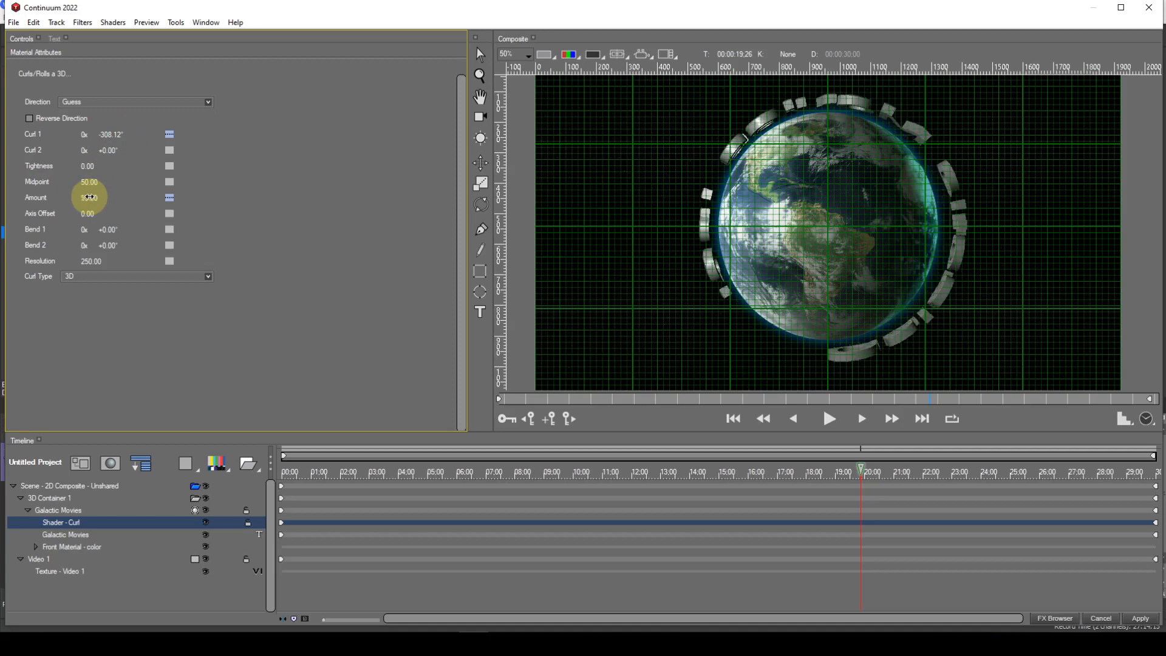
key(alt)
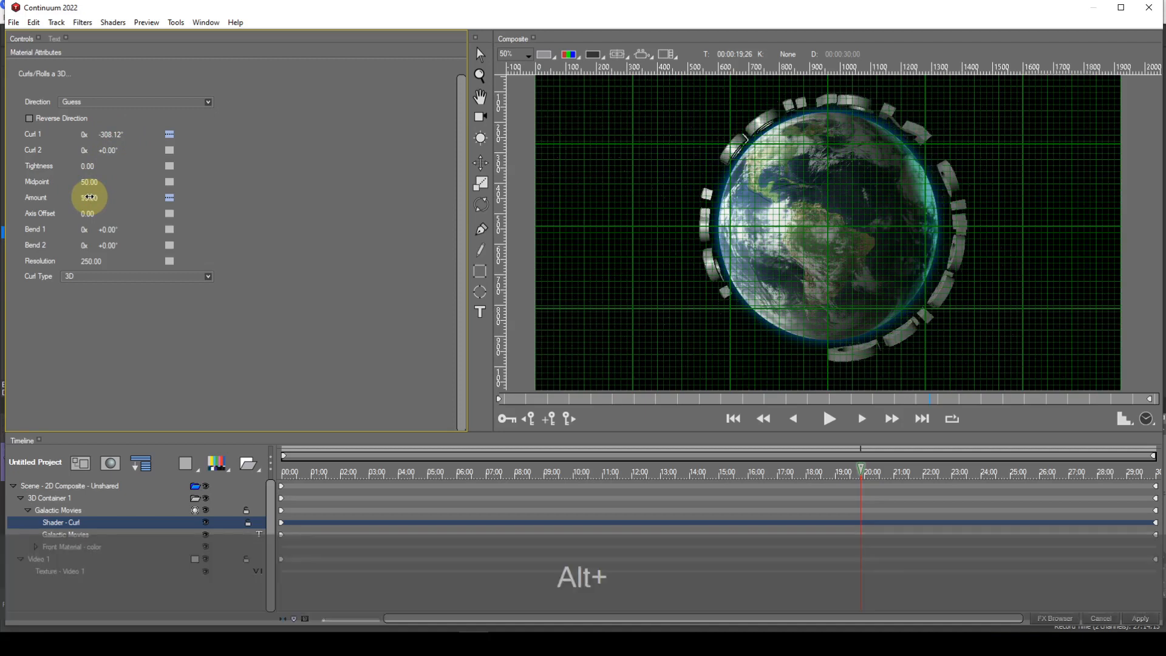
drag(90, 197, 90, 196)
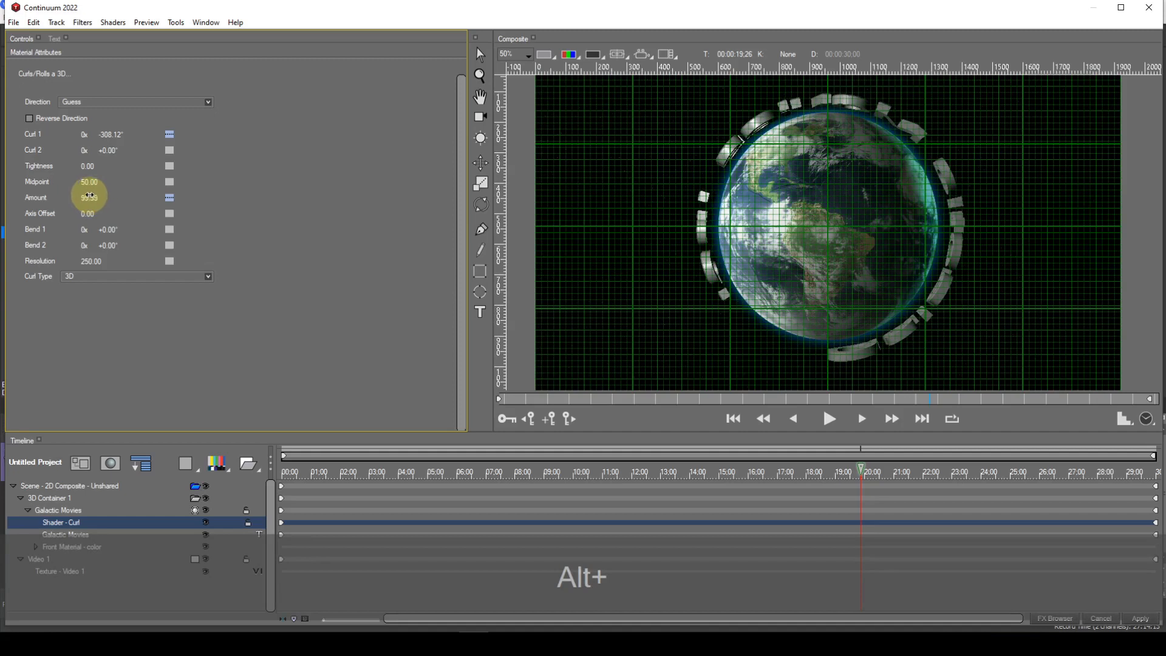
- Fine-tune the curl around the Earth with Curl 2 at -5.76°, Curl 1 at -310.82° and Amount at 99.96
click(110, 149)
drag(111, 149, 108, 152)
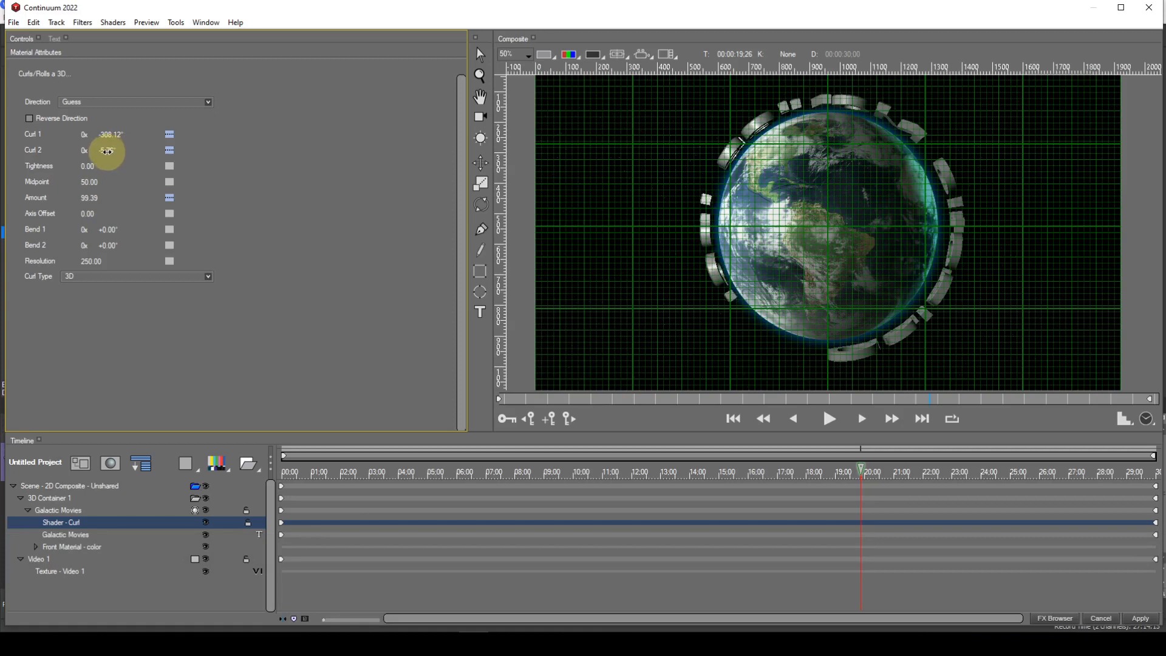
click(115, 134)
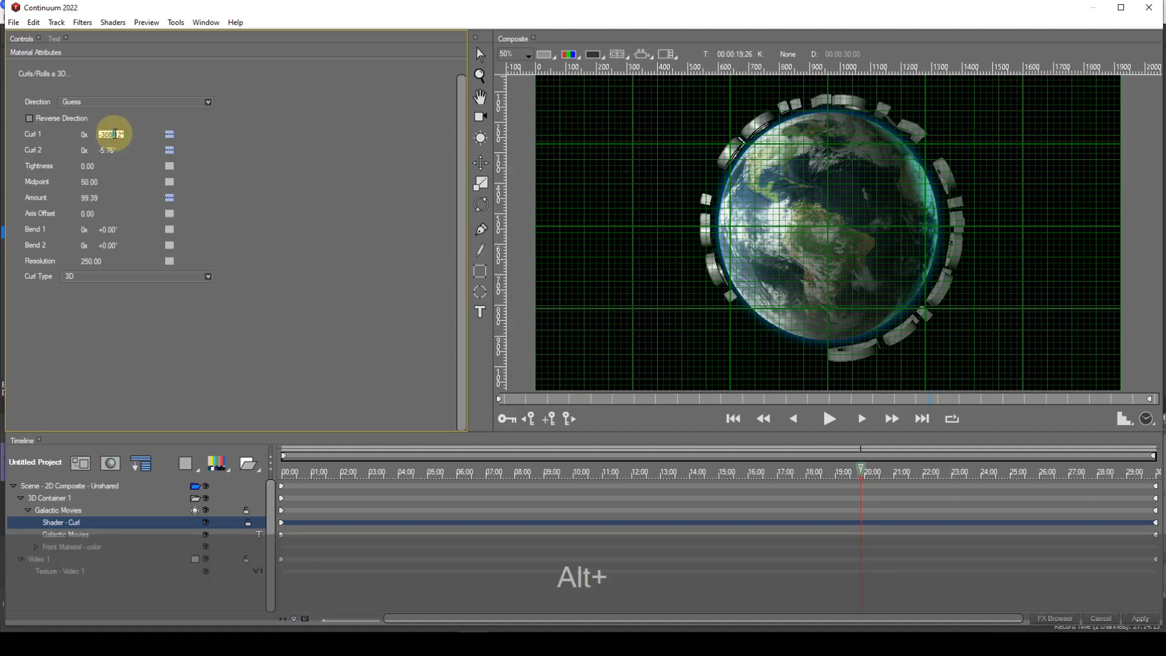
alt+click(126, 137)
drag(115, 134, 105, 133)
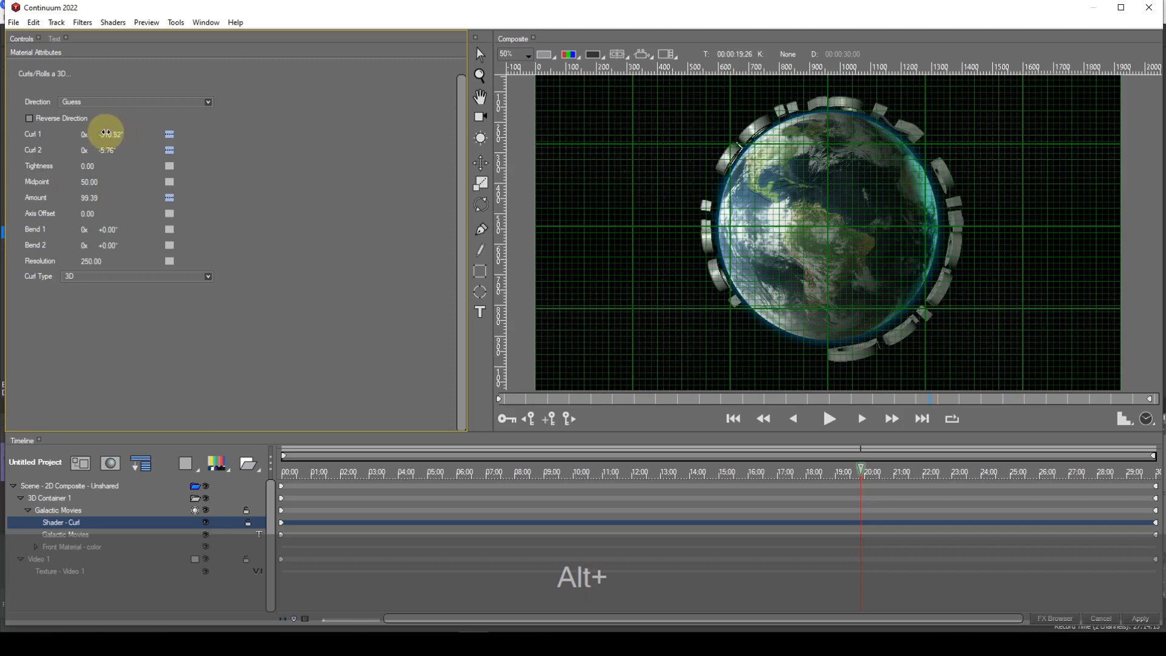
drag(96, 198, 104, 197)
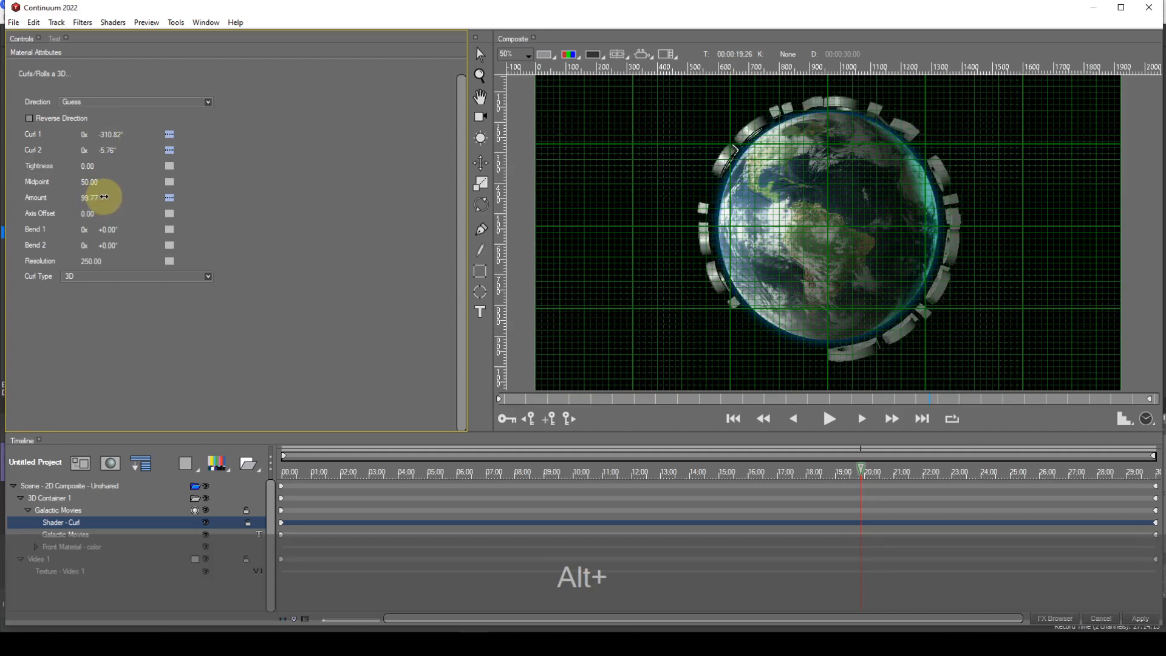
alt+drag(104, 197, 106, 196)
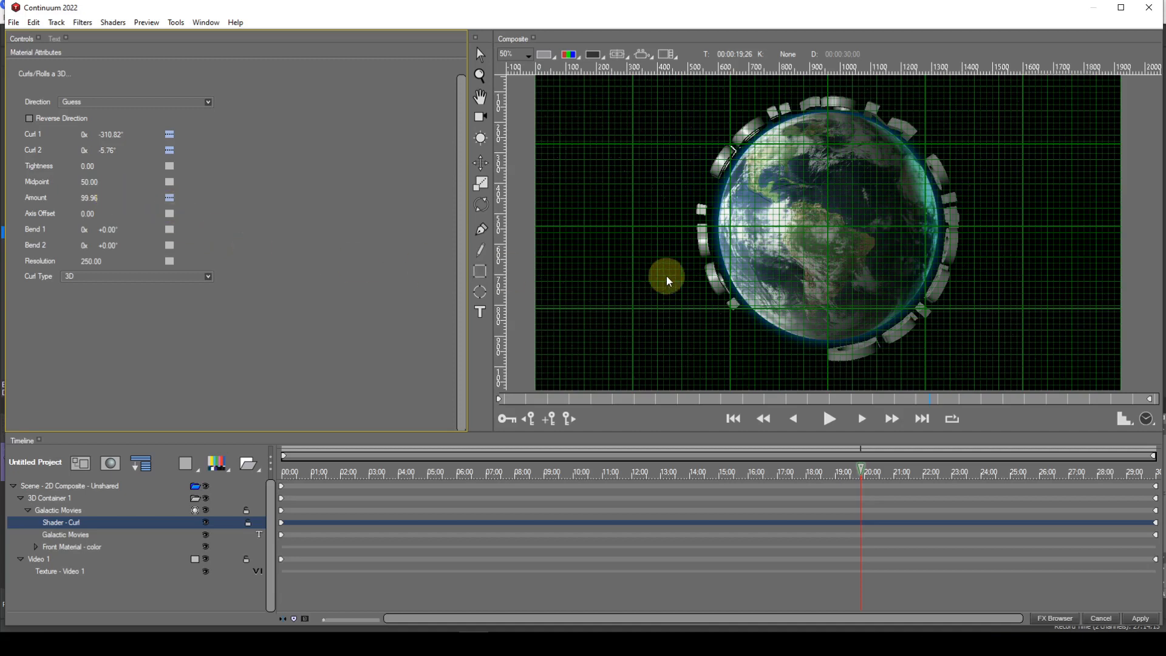
- Examine where the Galactic Movies text's position handle lies relative to the frame and review its Curl shader settings
scroll(667, 276, down, 1)
scroll(666, 276, up, 1)
click(72, 511)
scroll(652, 271, down, 1)
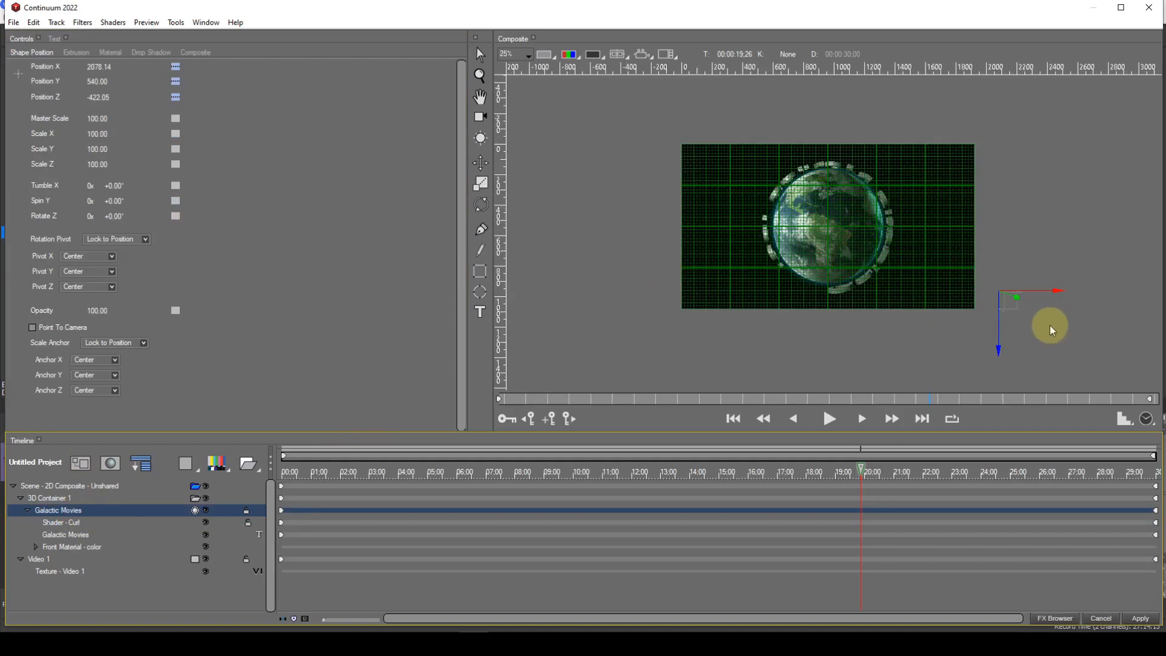
scroll(696, 300, up, 1)
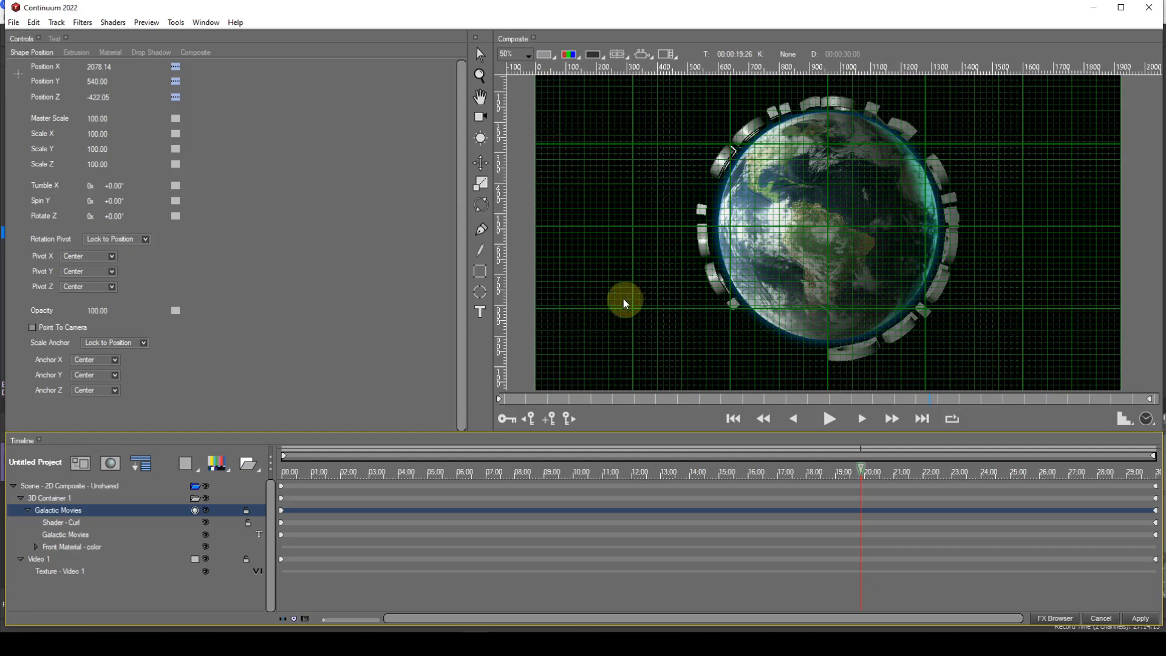
click(79, 522)
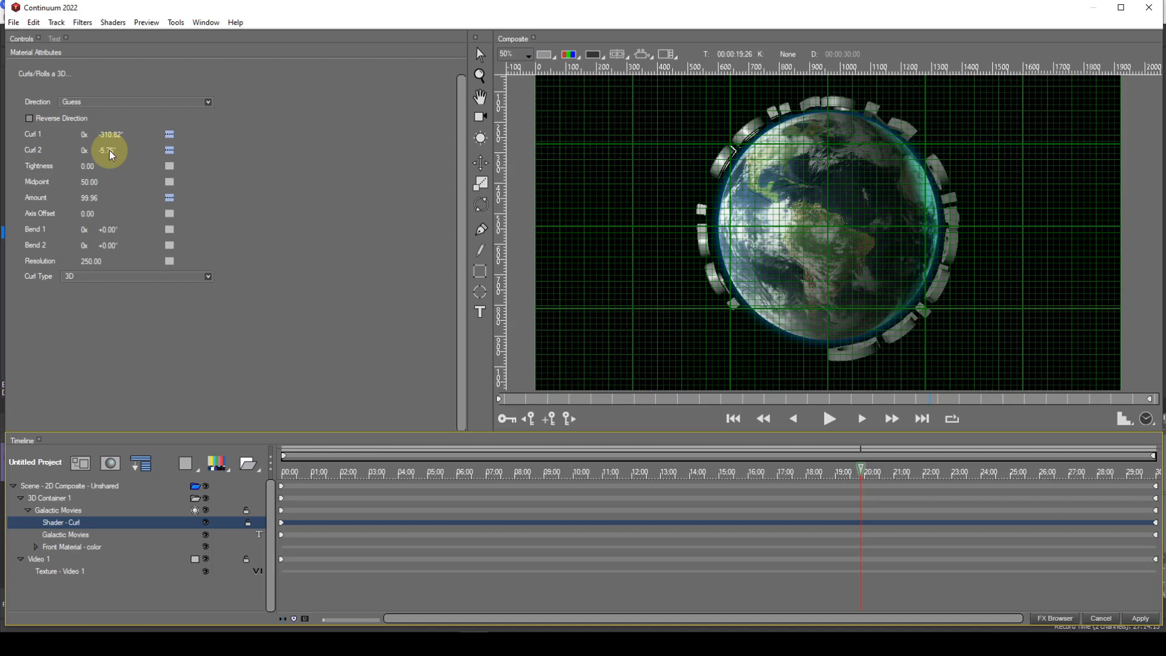
click(76, 509)
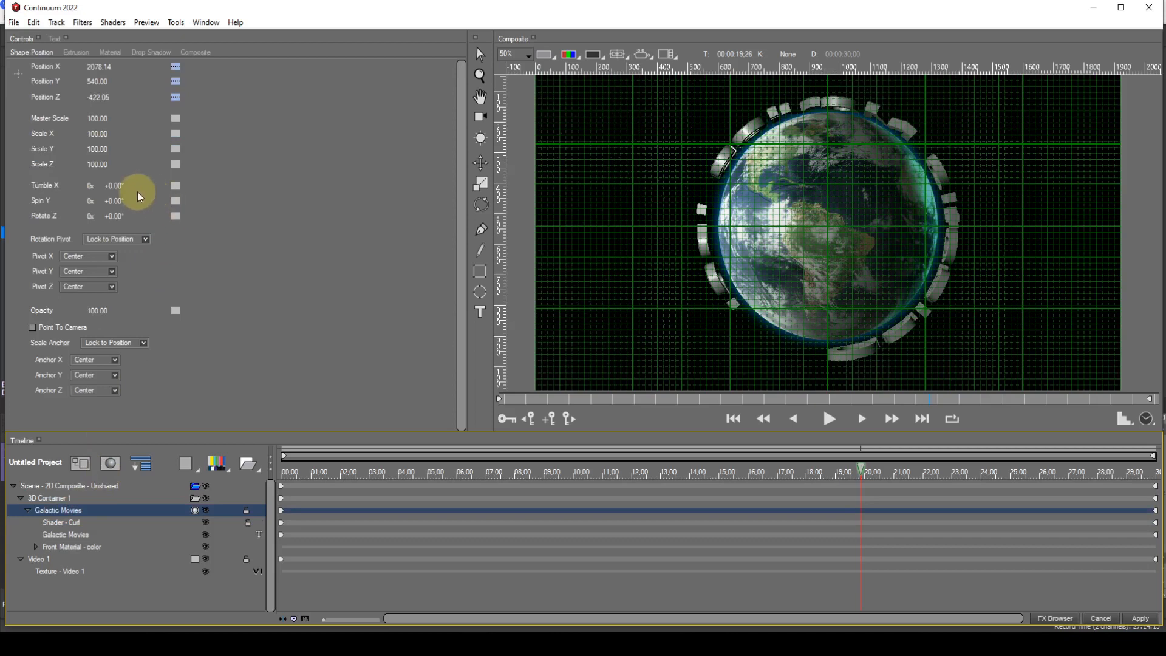
- Try rotating the Galactic Movies text around its default pivot with Spin Y at about 0.28°
drag(114, 202, 114, 201)
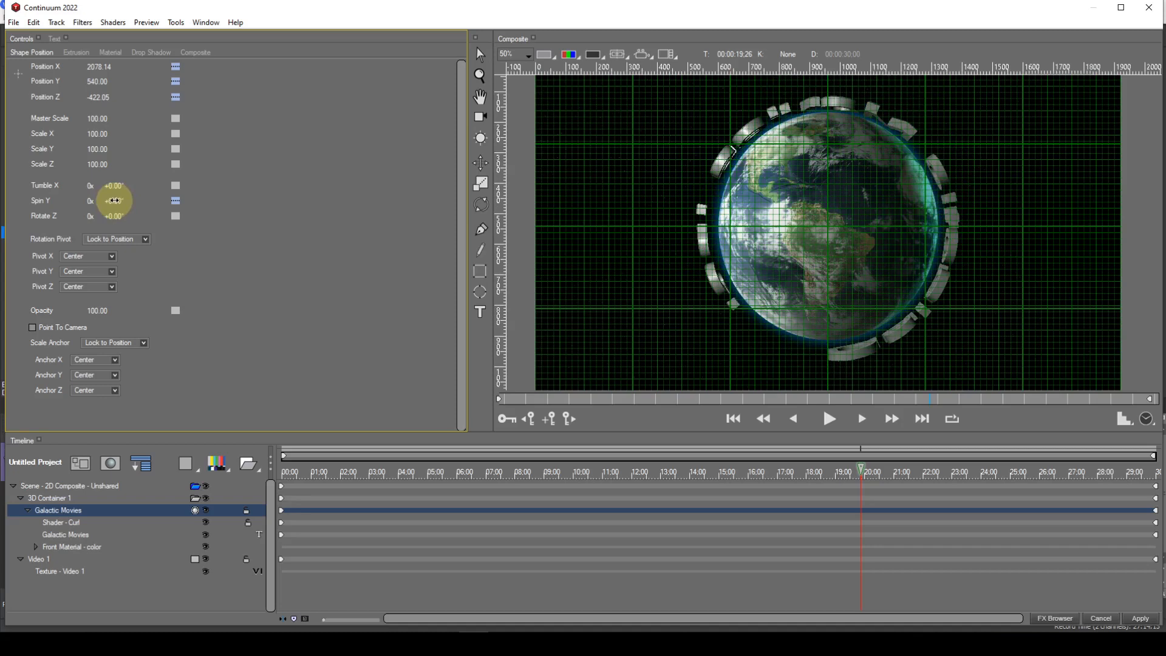
key(alt)
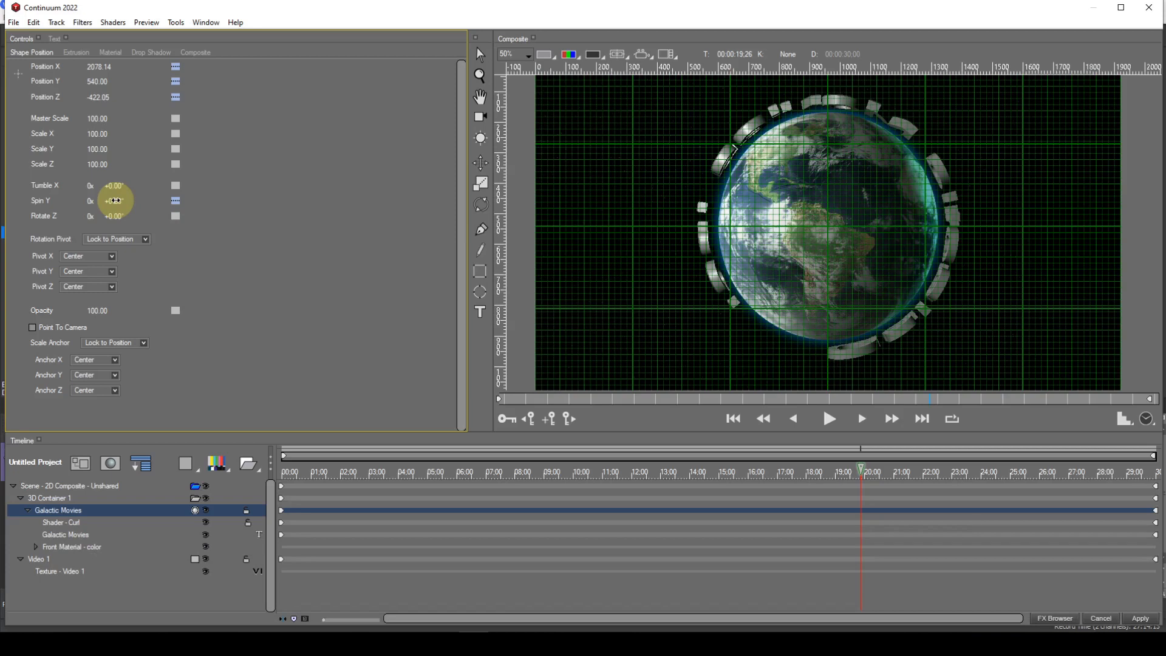
drag(114, 201, 110, 200)
- Make the text's Rotation Pivot Independent and set Pivot X to 960, Pivot Y to 540 and Pivot Z to 0
click(145, 239)
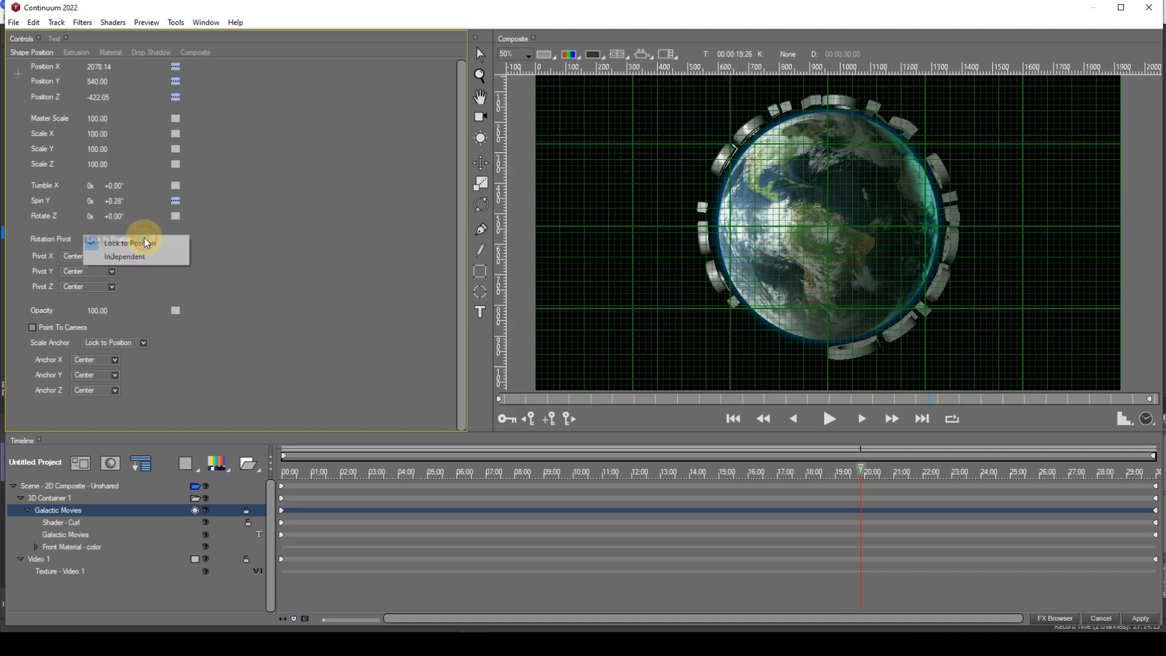
click(140, 257)
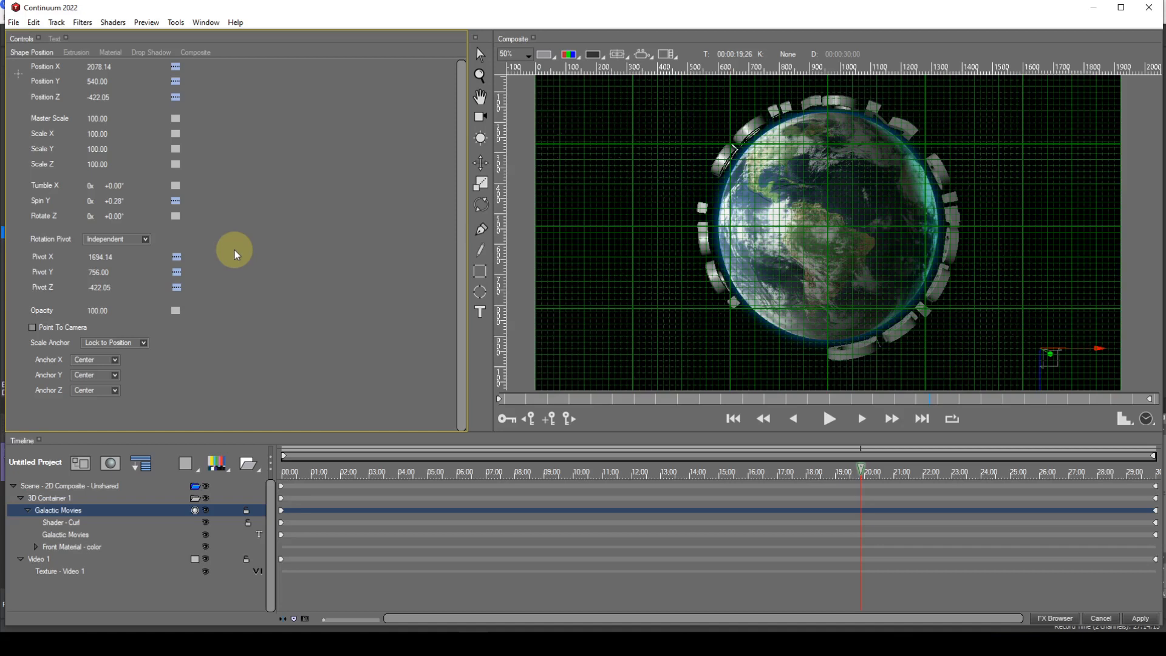
click(99, 259)
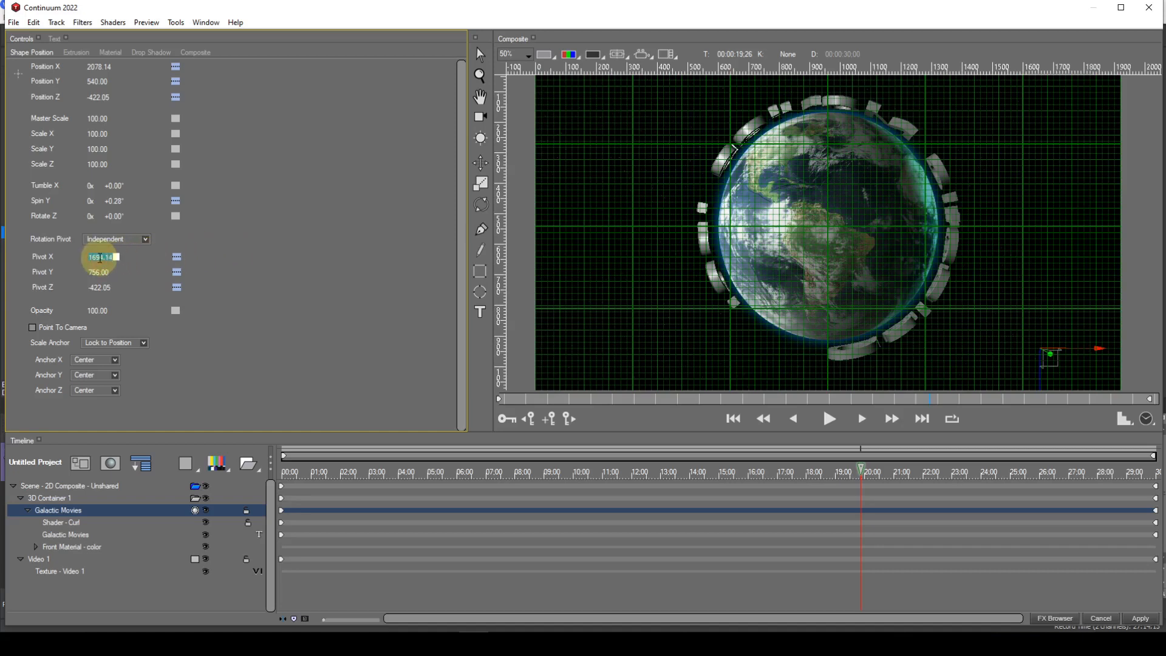
text(960)
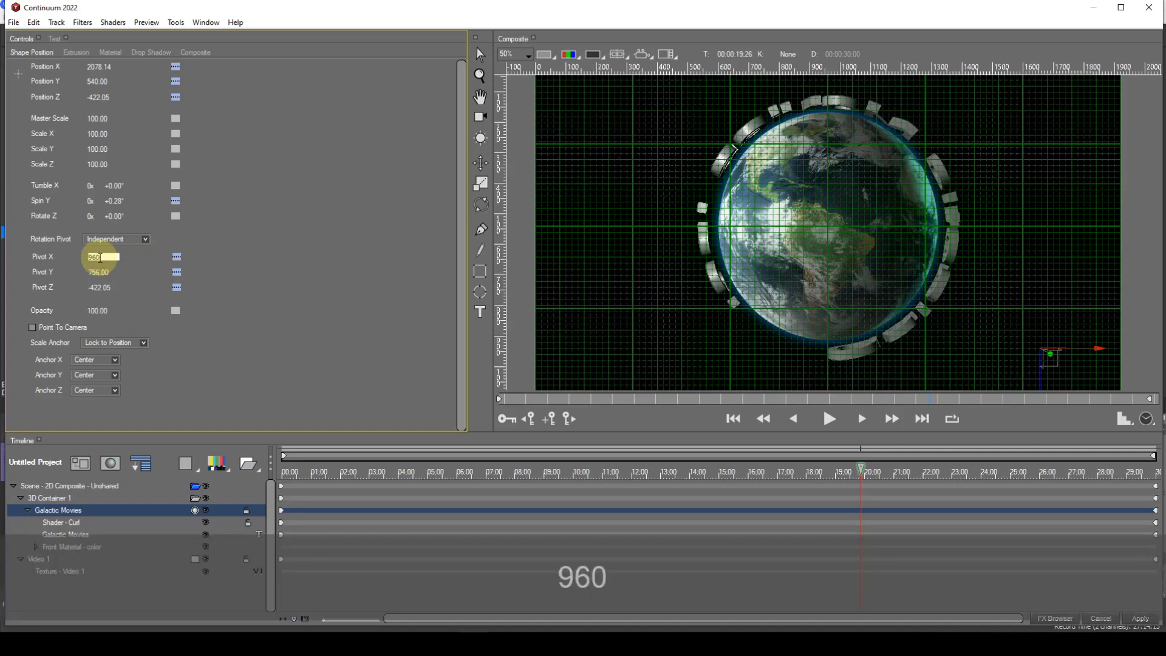
key(Return)
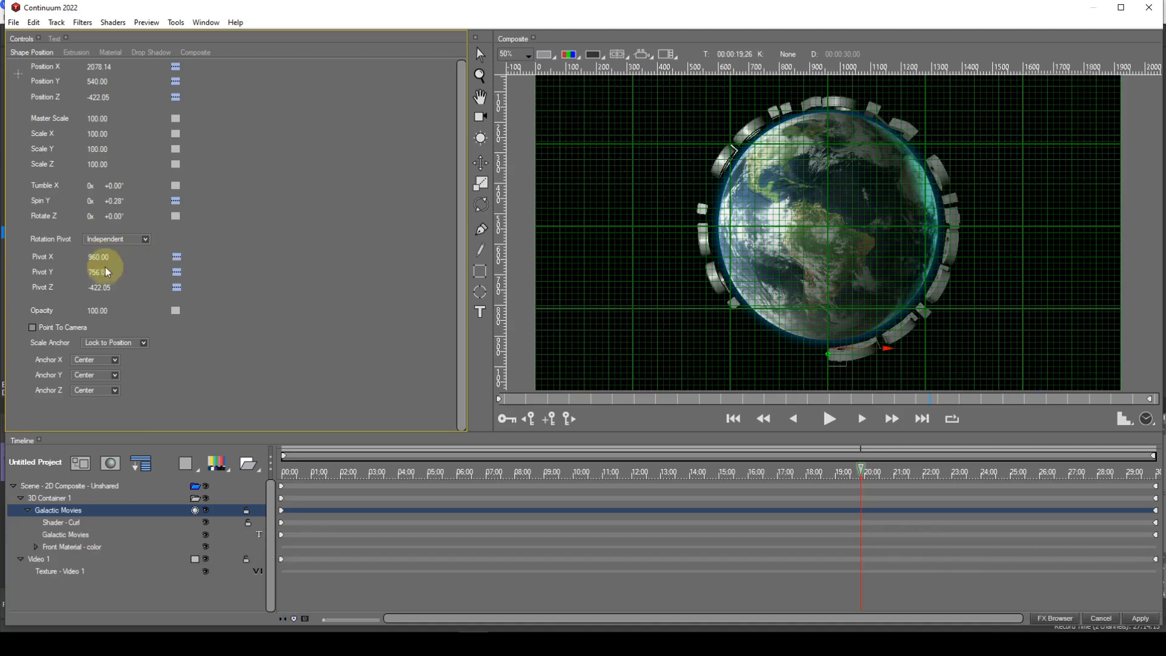
click(107, 275)
text(54)
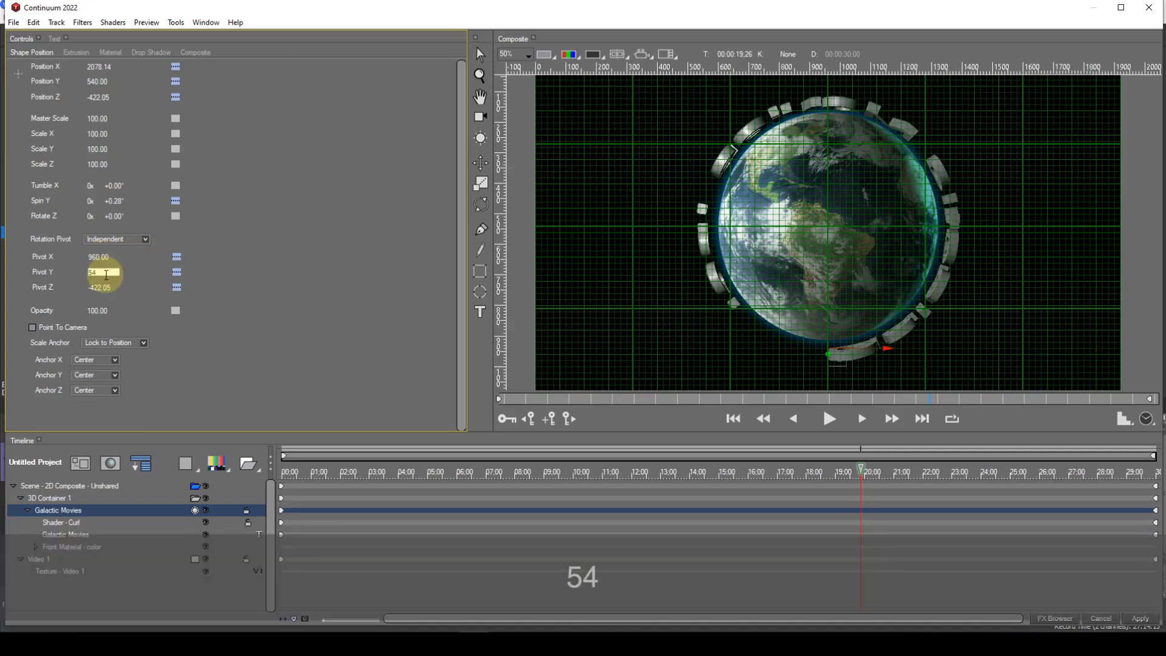
text(0)
key(Return)
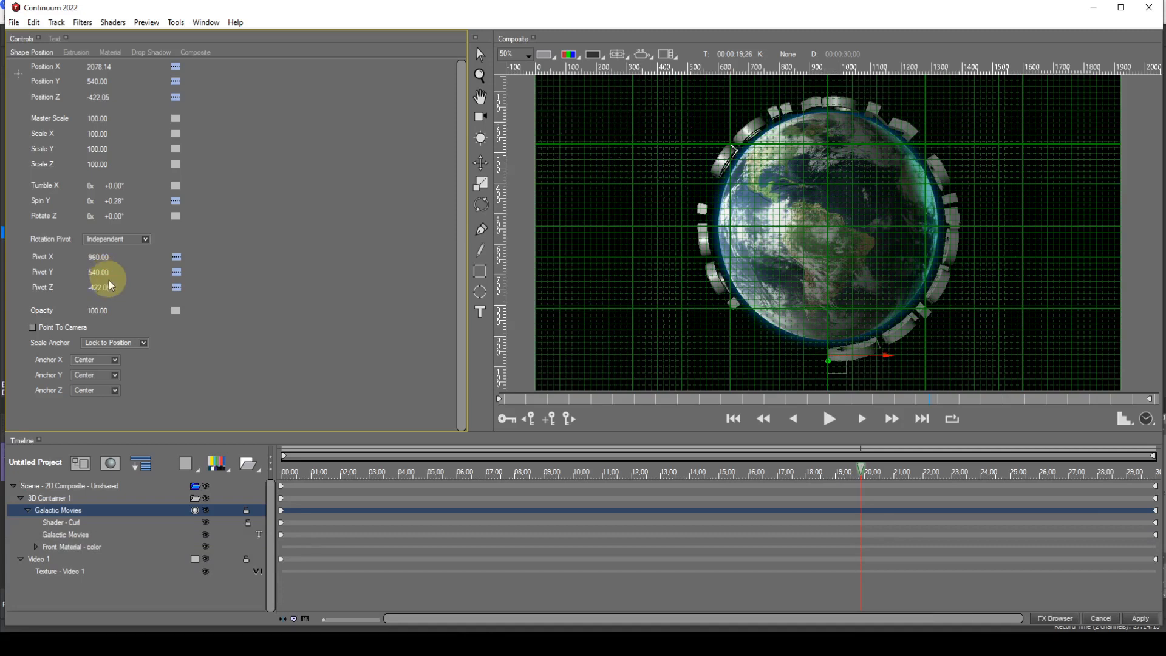
click(104, 288)
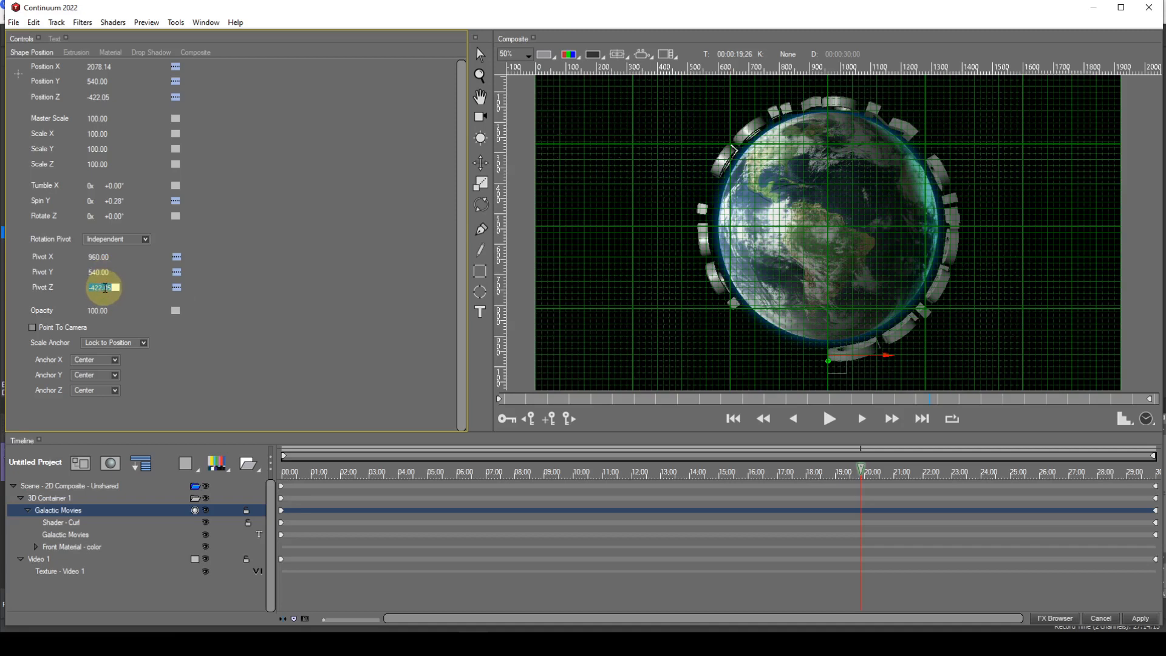
text(0)
key(Return)
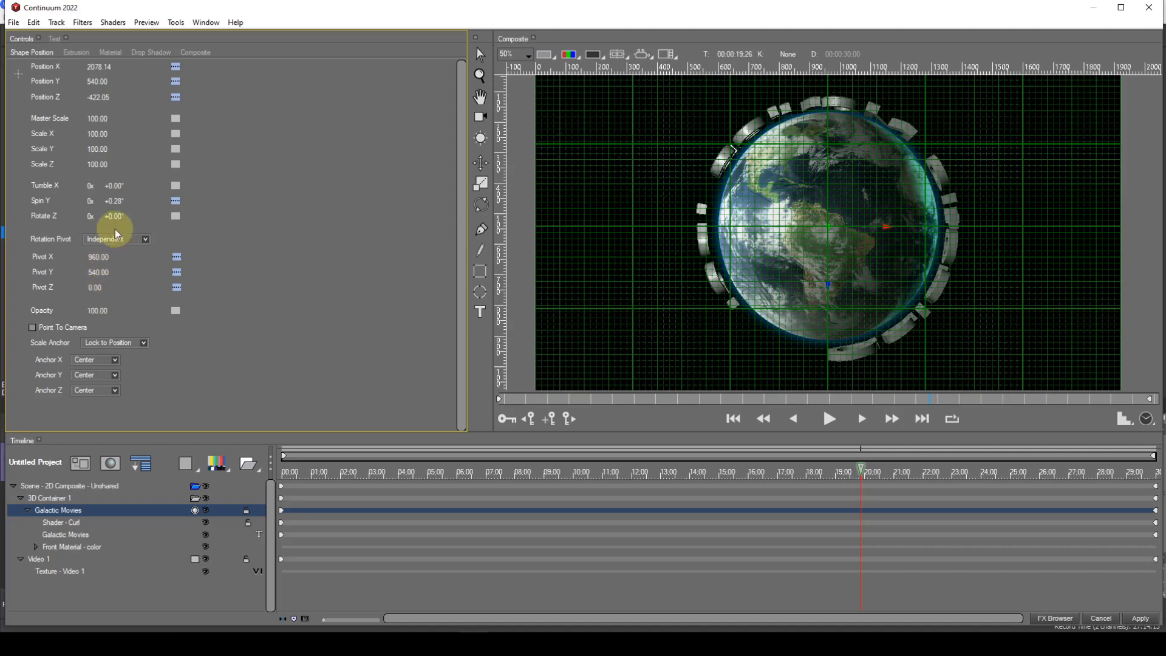
- Test the text's spin around the new pivot to about -28.54°, and clear Spin Y by setting its interpolation to None
mouse_move(115, 201)
mouse_down()
mouse_move(198, 202)
mouse_move(100, 202)
mouse_up()
click(173, 202)
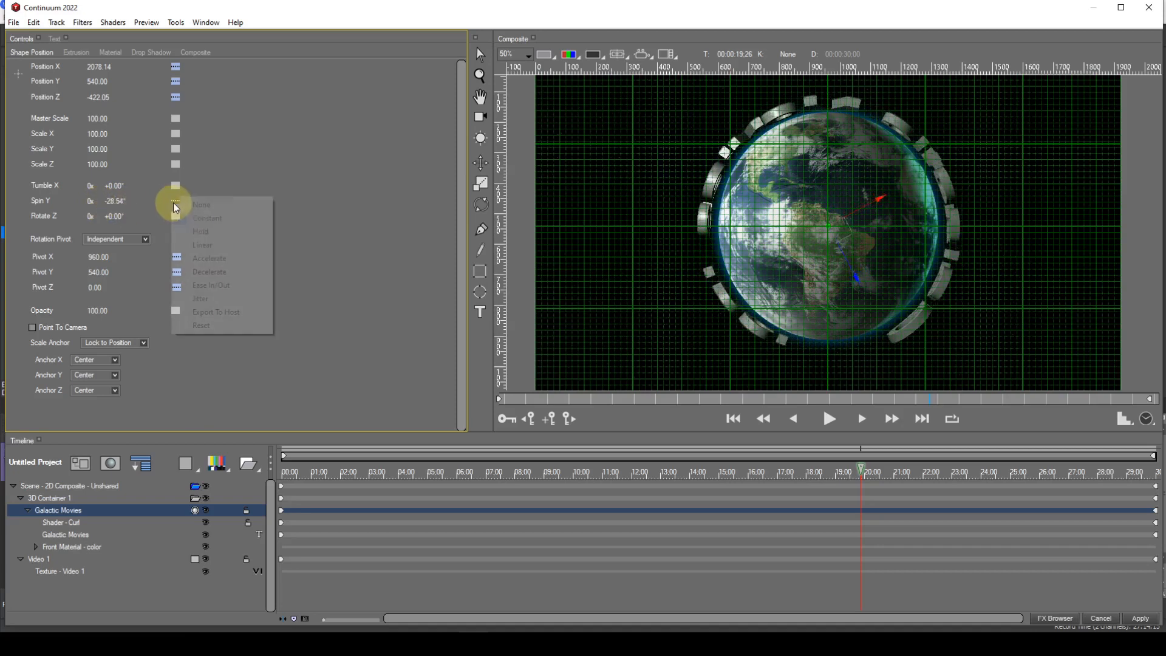
click(185, 203)
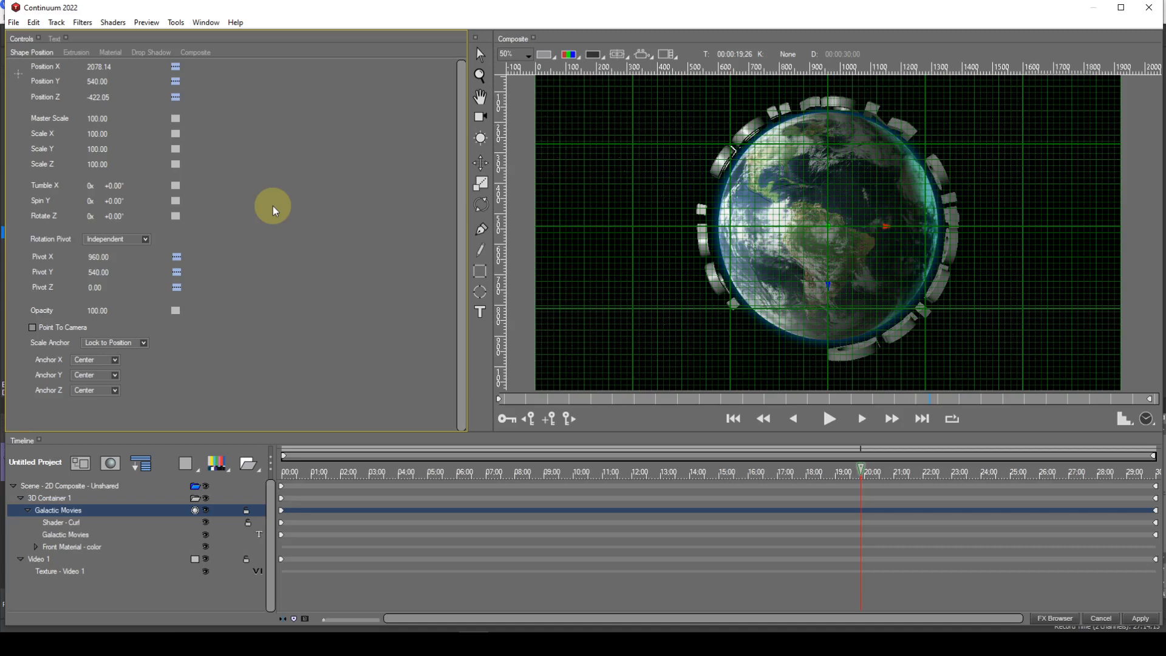
- Set Spin Y to Linear interpolation at the first frame and select the text's keyframe there
click(733, 419)
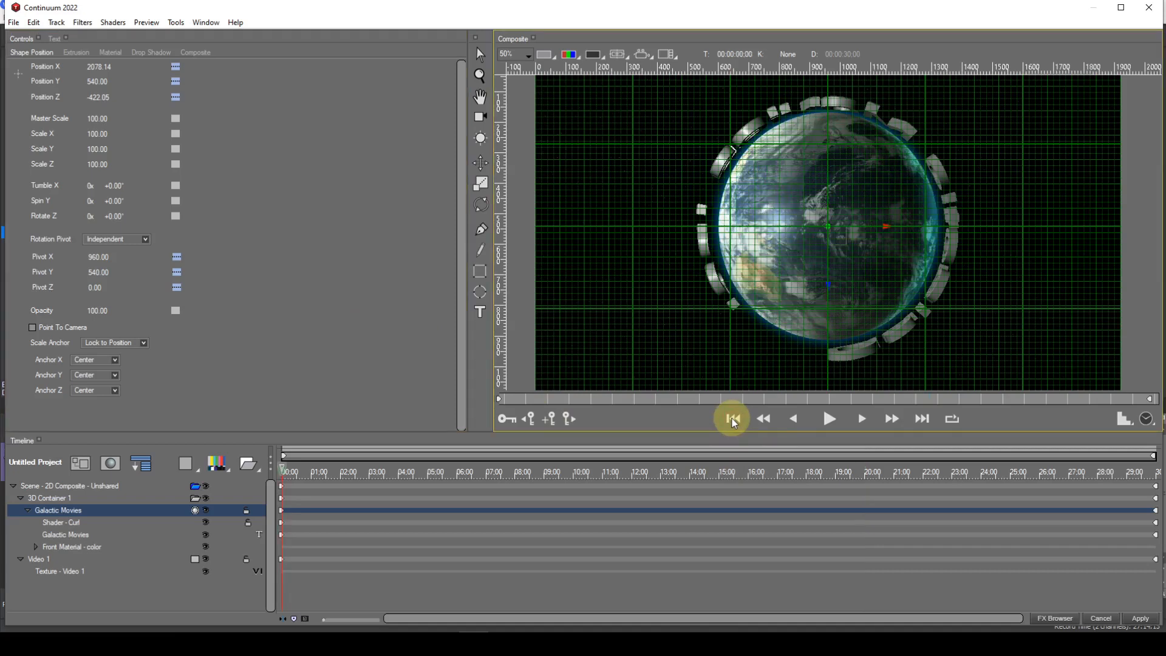
click(176, 203)
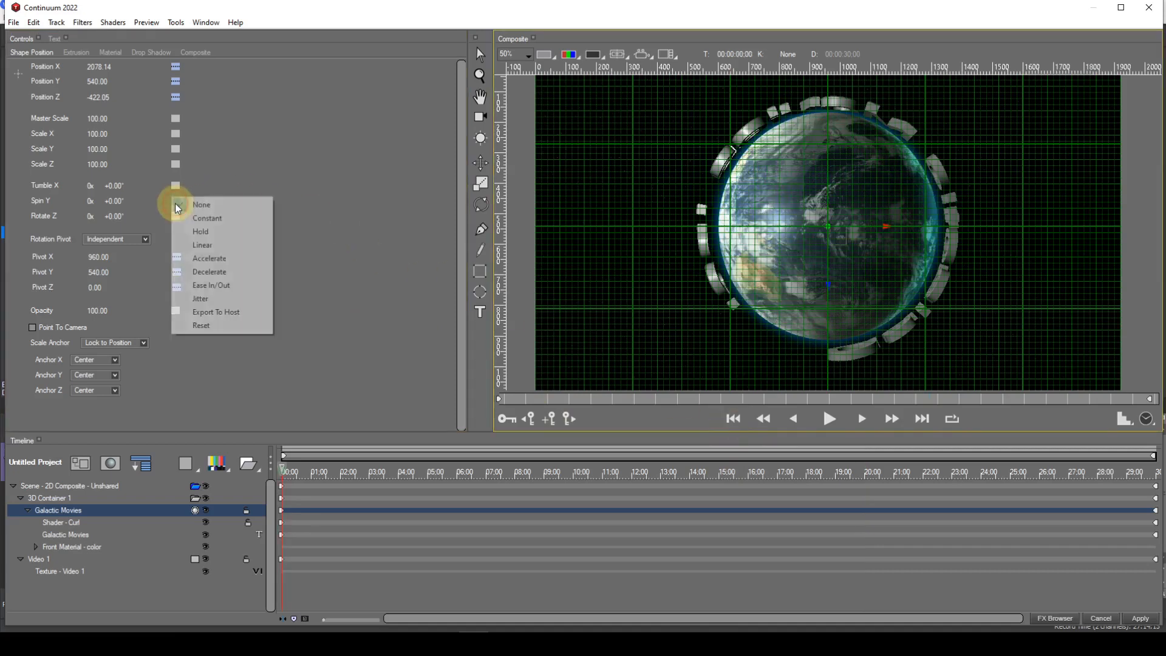
click(190, 246)
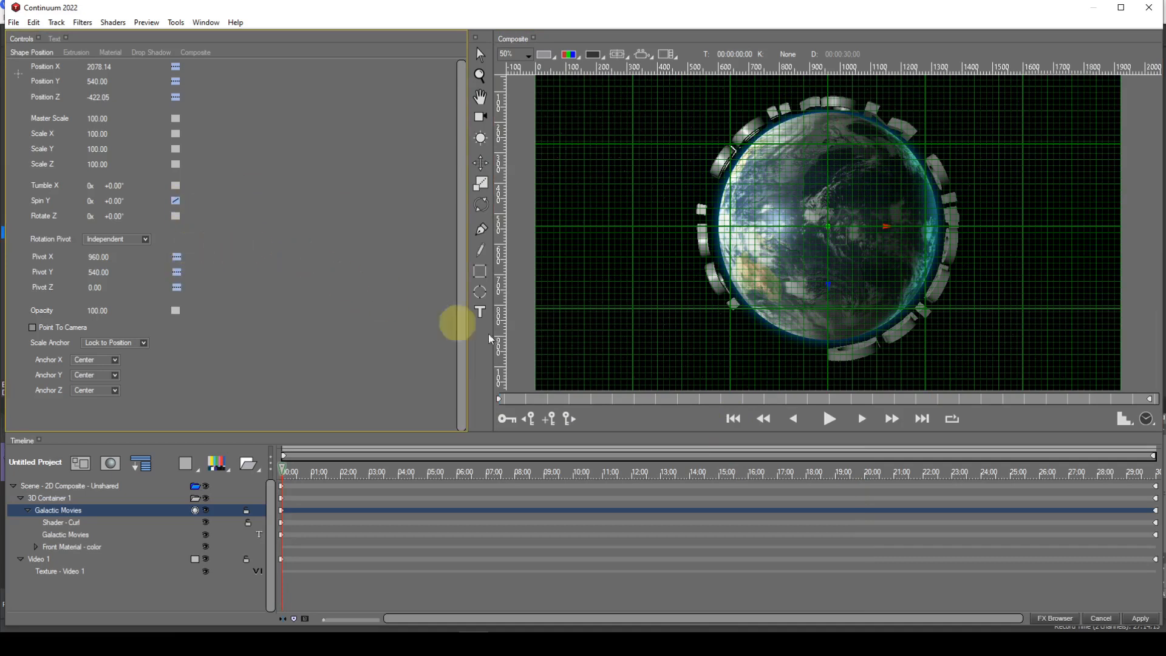
click(545, 422)
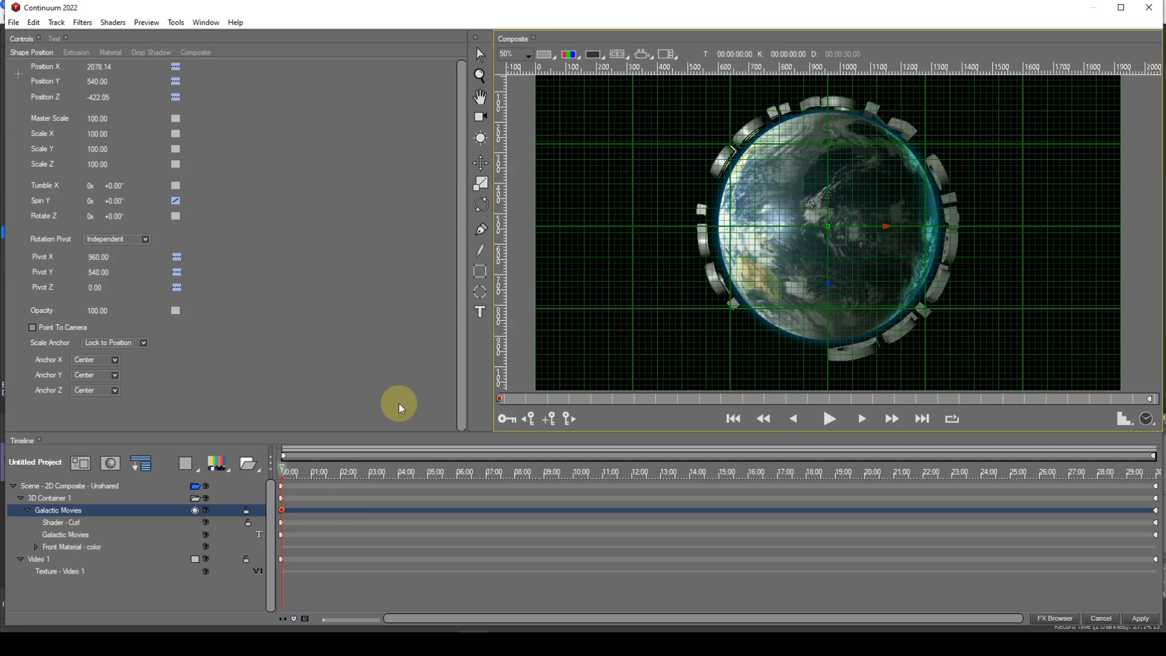
- Set Spin Y to 1 full revolution at the text track's last-frame keyframe, with Hold interpolation there
click(921, 421)
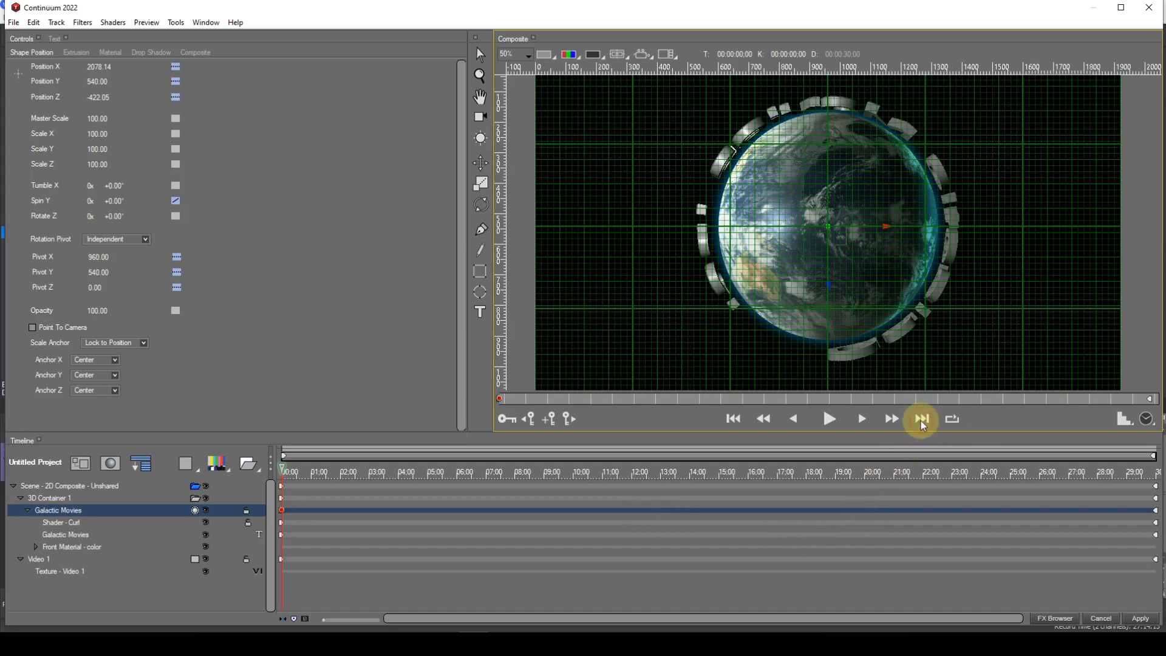
click(550, 420)
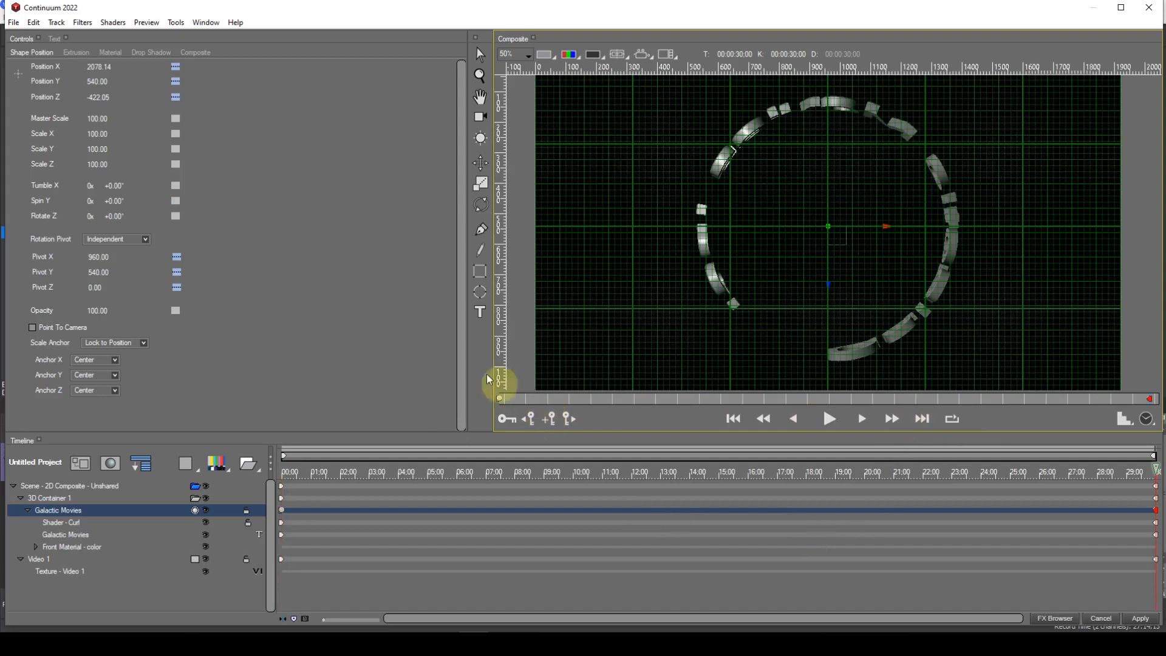
click(91, 201)
text(1)
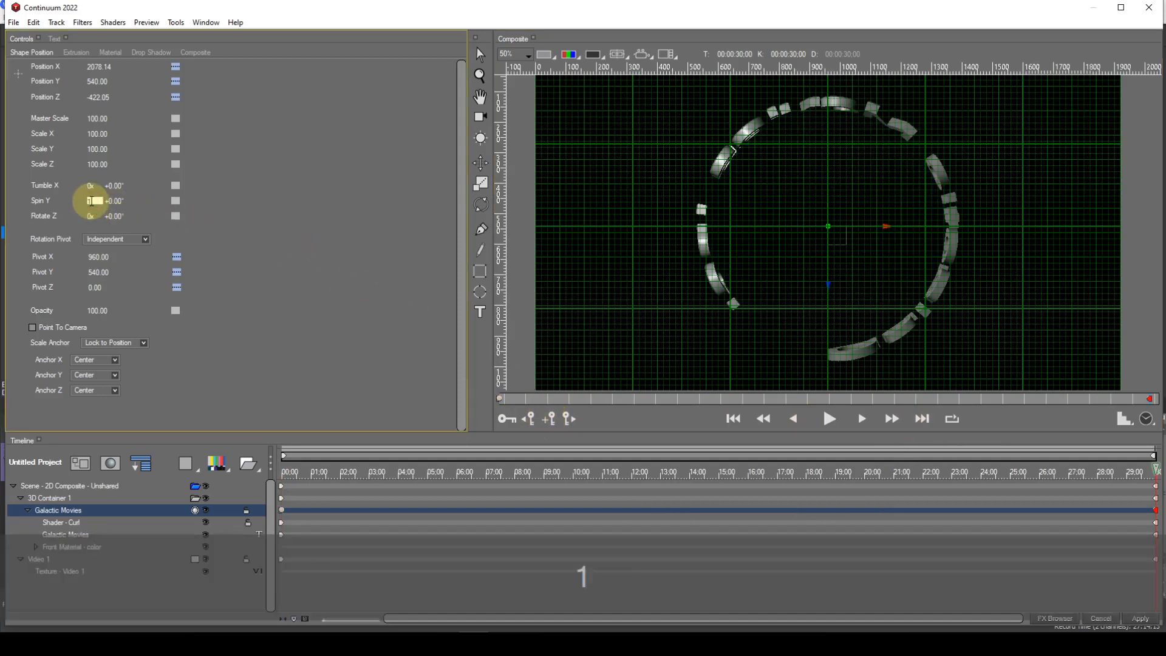
key(Return)
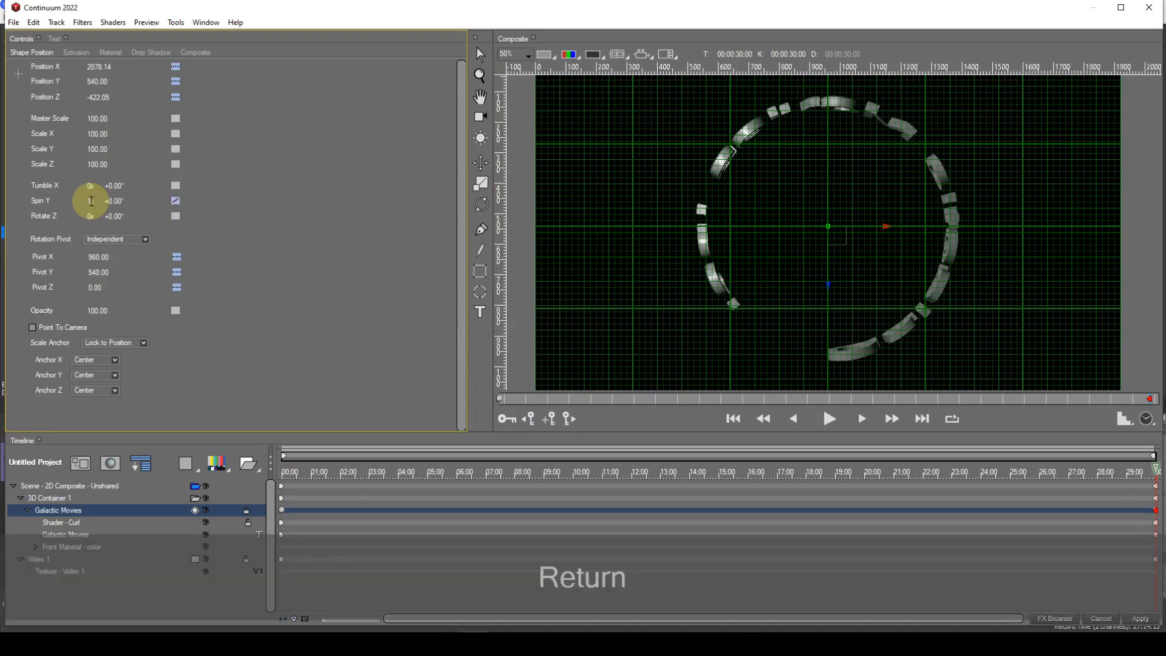
right_click(175, 202)
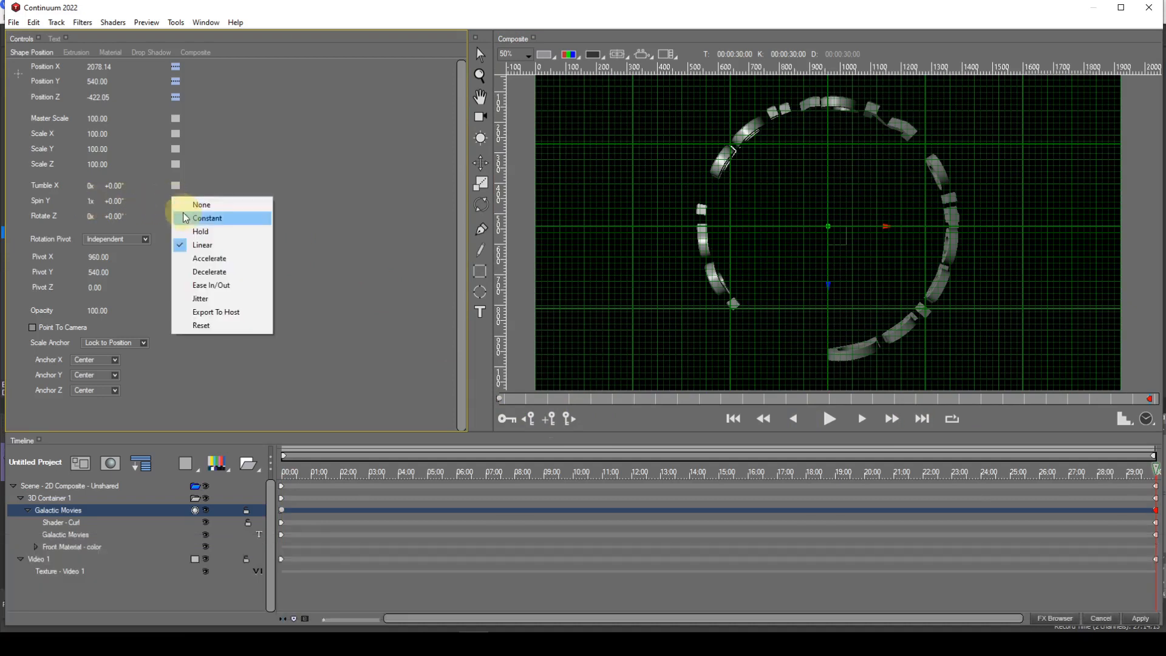
click(184, 231)
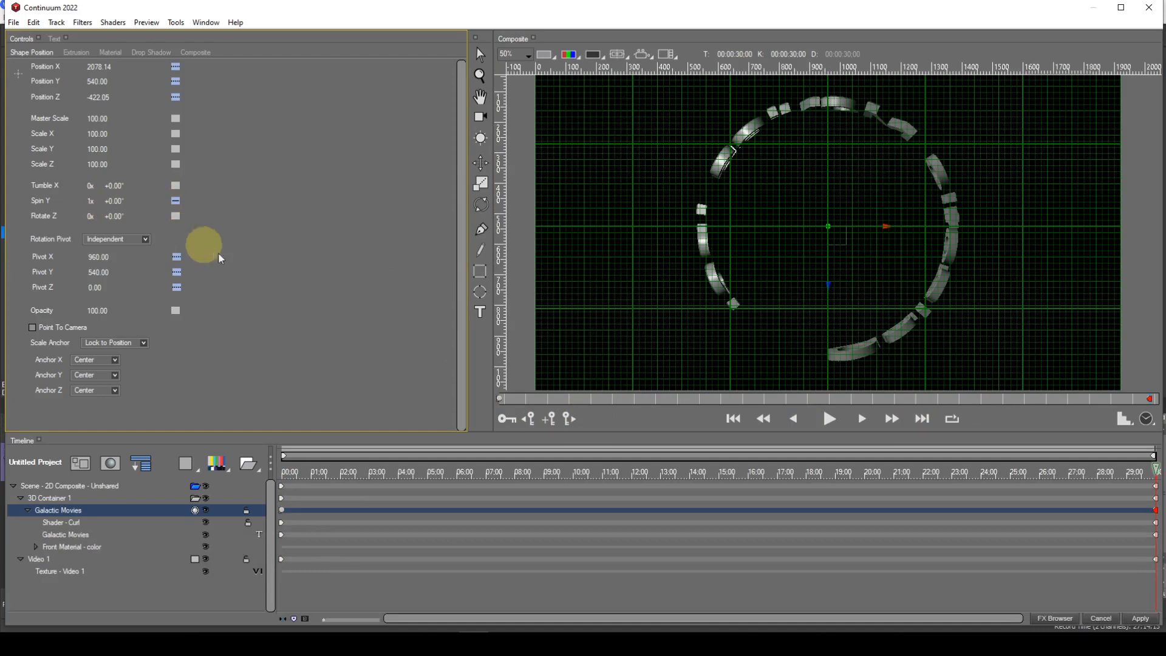
- Check the first keyframe's Spin Y interpolation and preview the text's rotation from the start, returning to the first frame
click(738, 424)
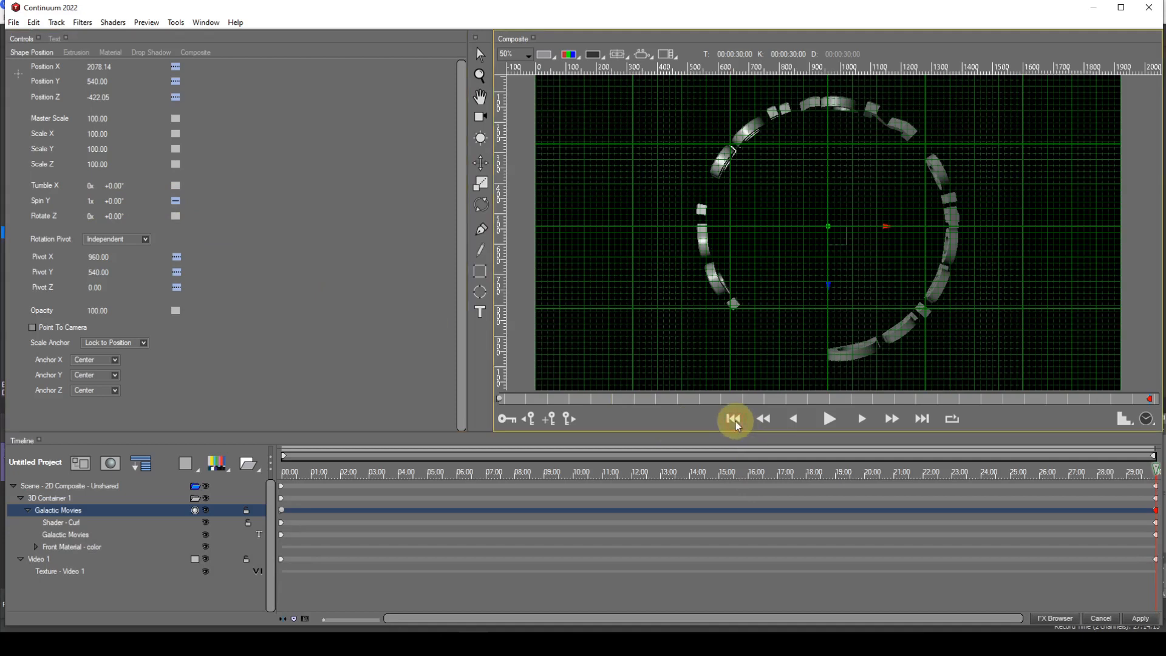
click(282, 509)
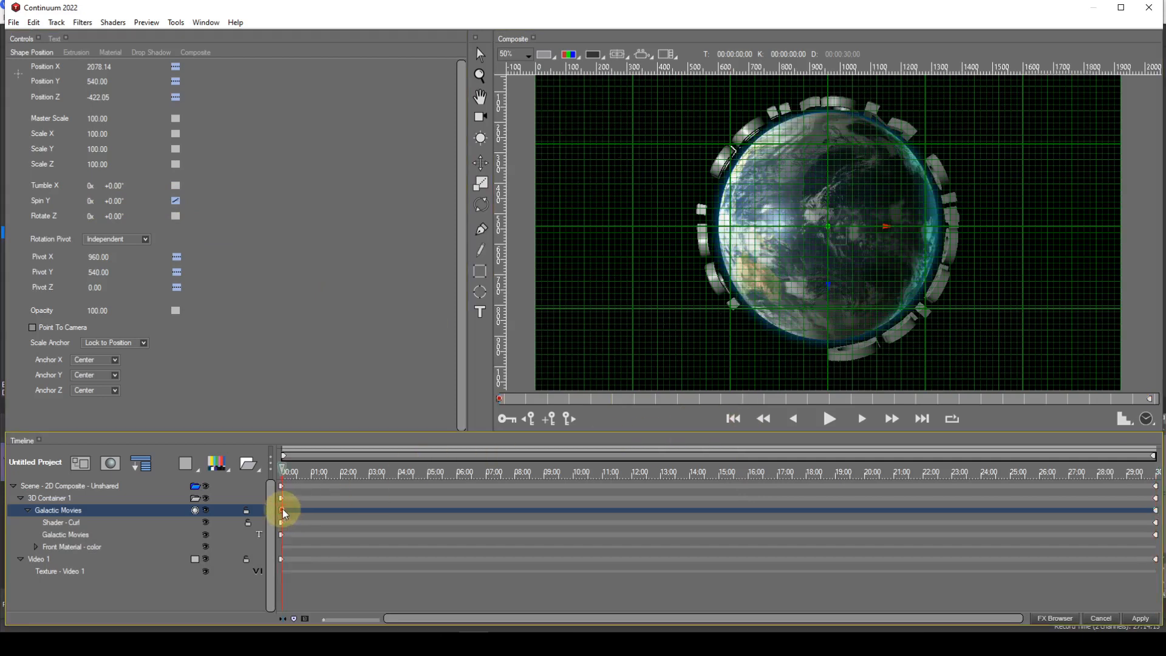
click(827, 421)
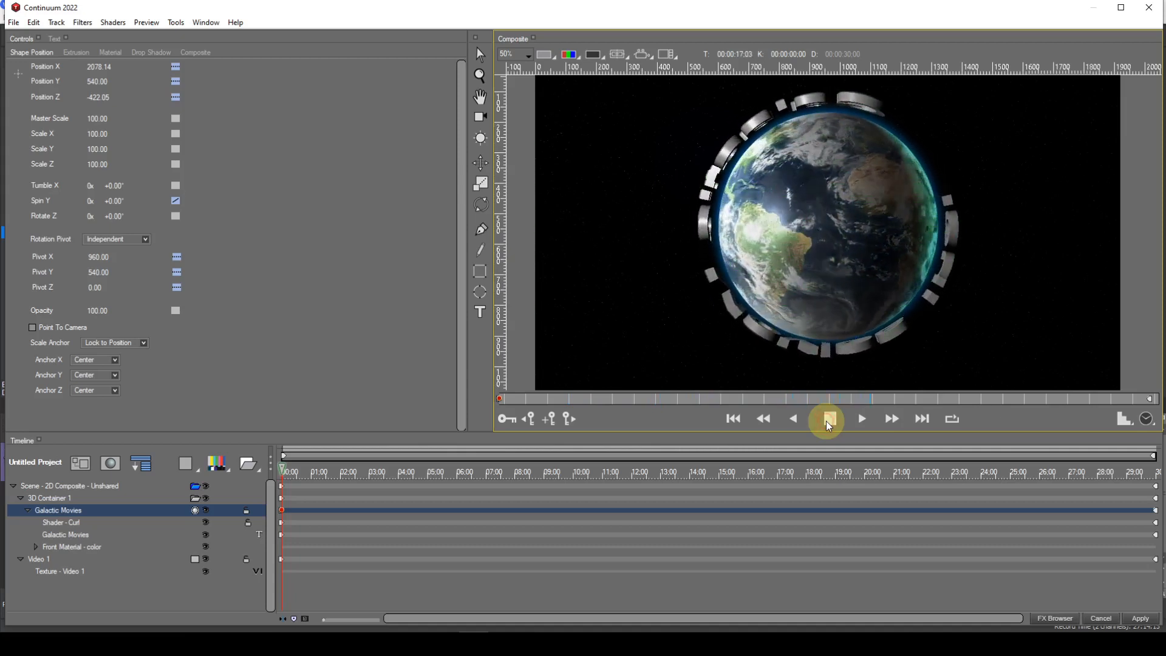
click(830, 420)
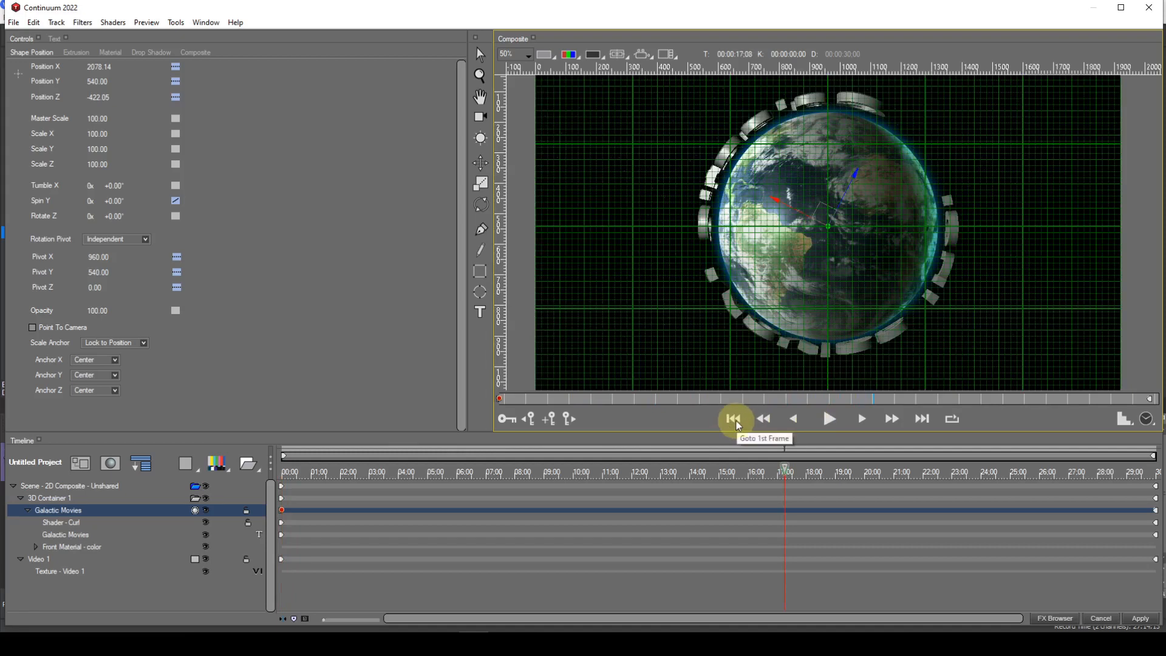
click(733, 419)
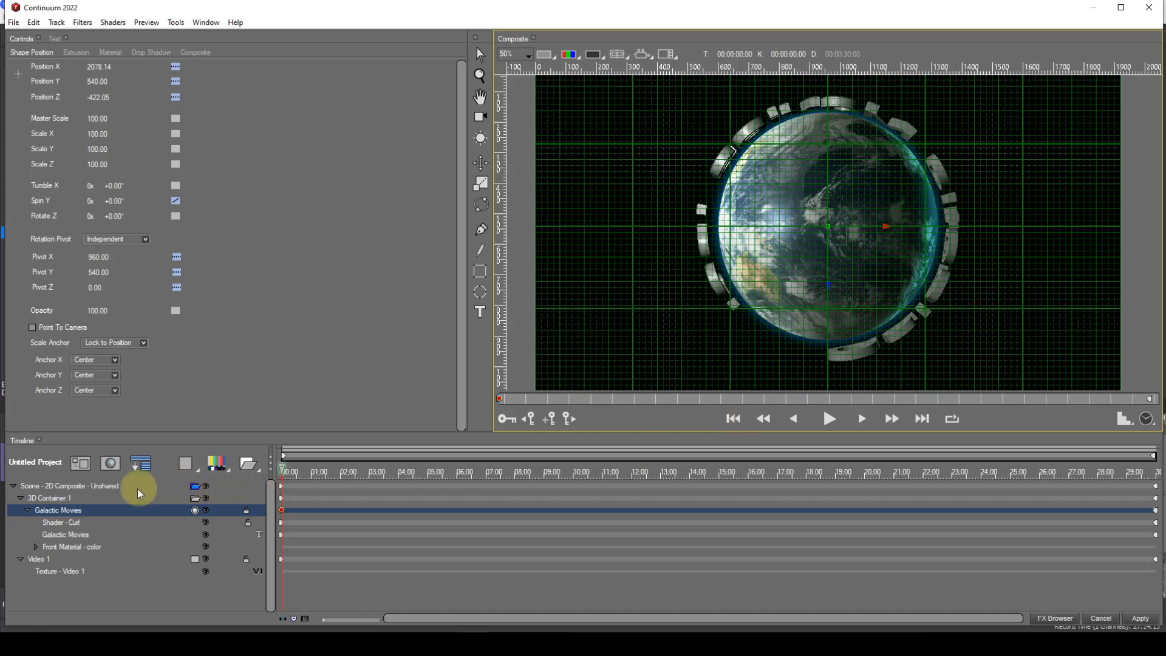
- Set 3D Container 1's Tumble X to 10° and hide the grid in the composite view
click(61, 498)
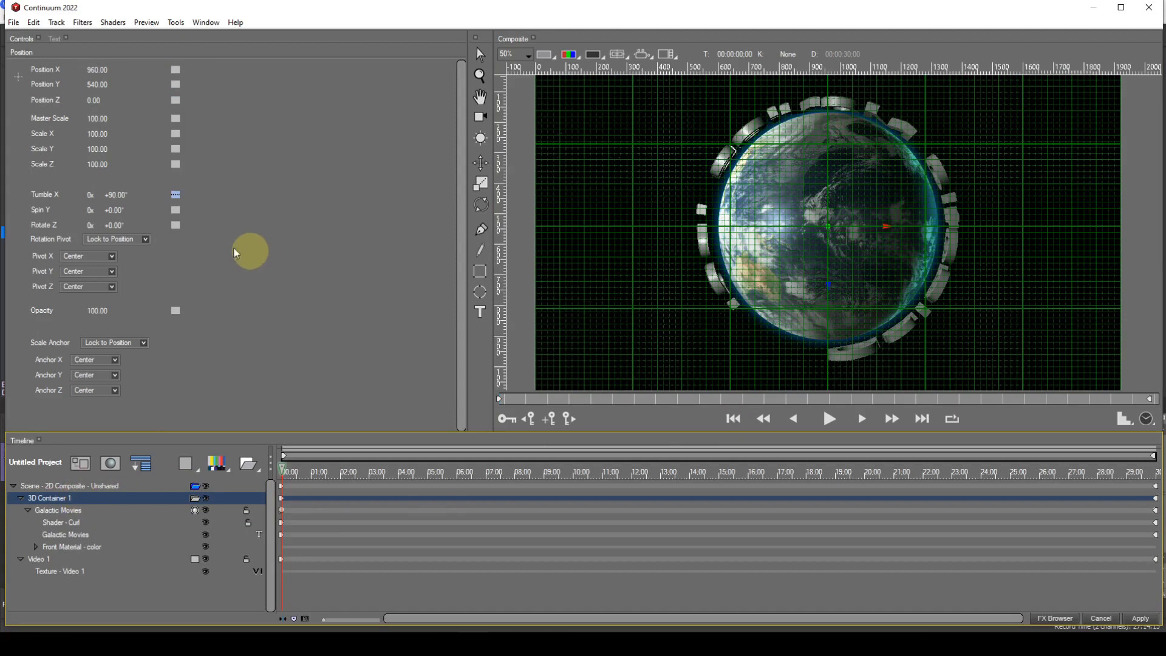
click(127, 195)
text(10)
key(Return)
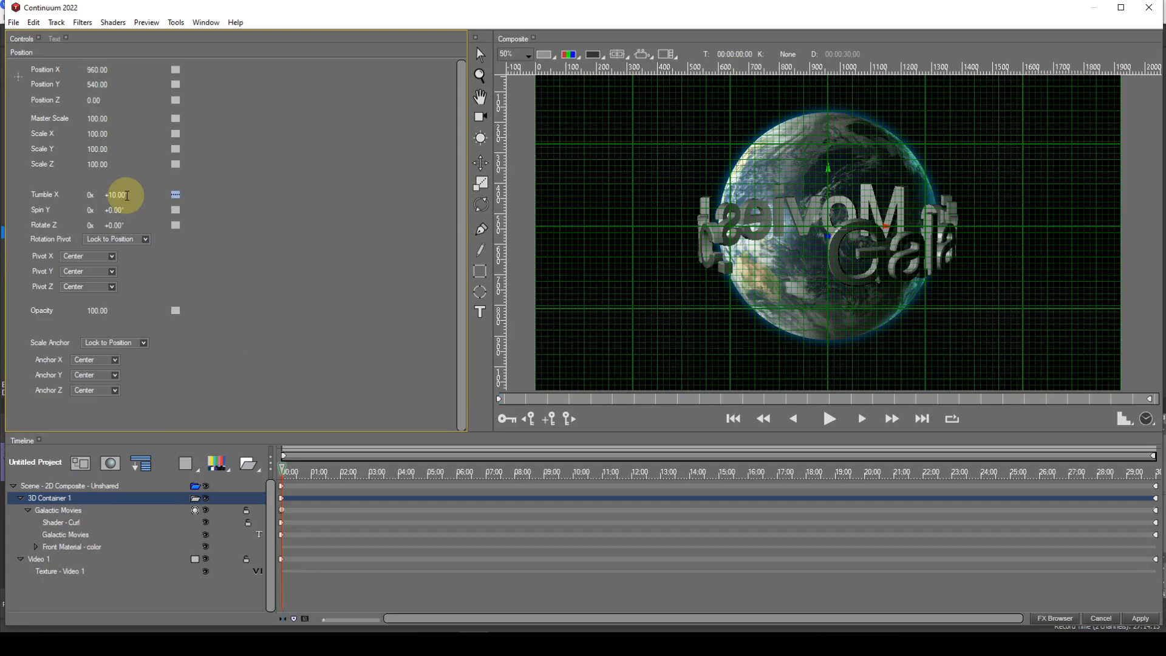
click(620, 54)
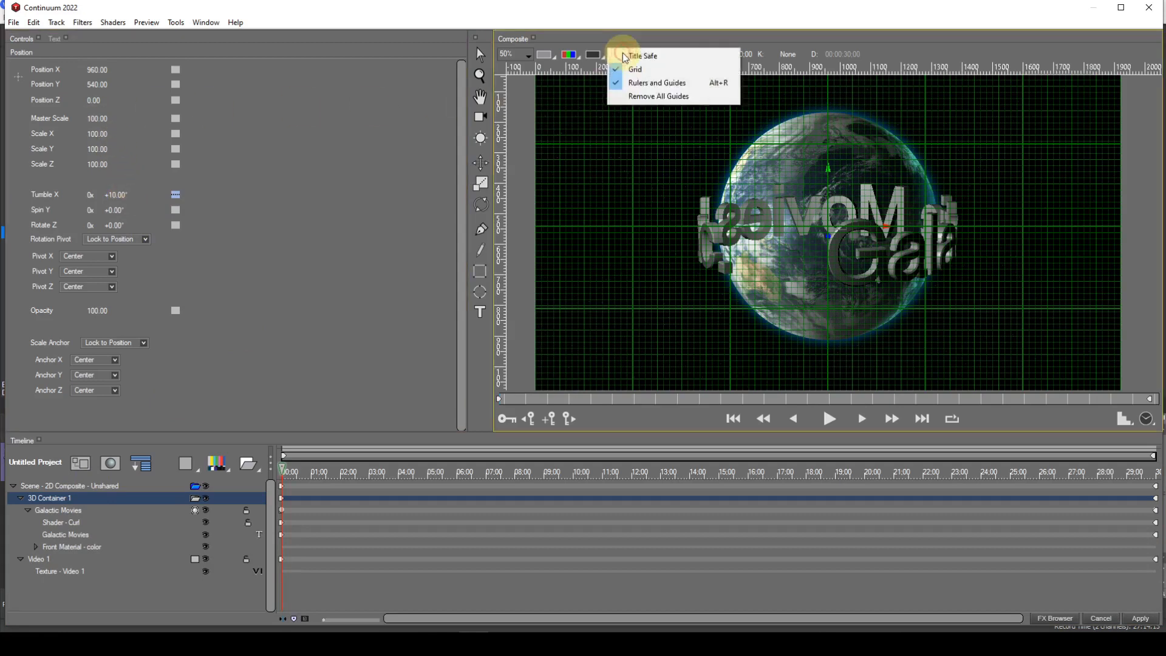
click(620, 71)
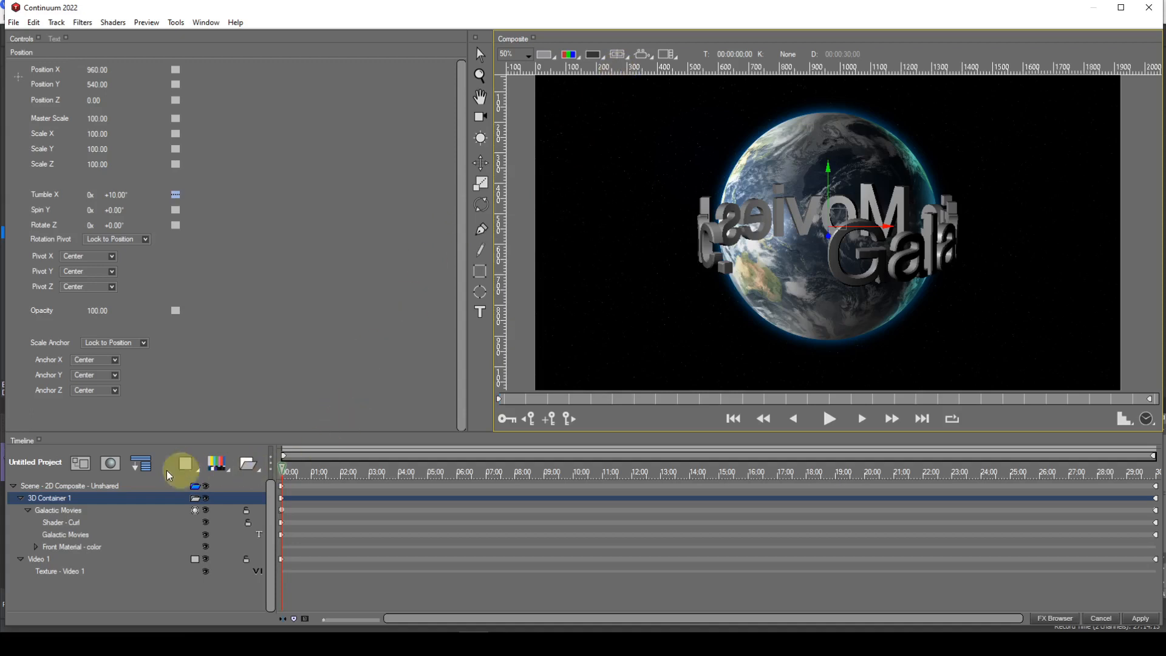
- Switch the scene from 2D Composite to 3D Render and preview how the text passes around the Earth
click(105, 487)
right_click(104, 488)
click(135, 494)
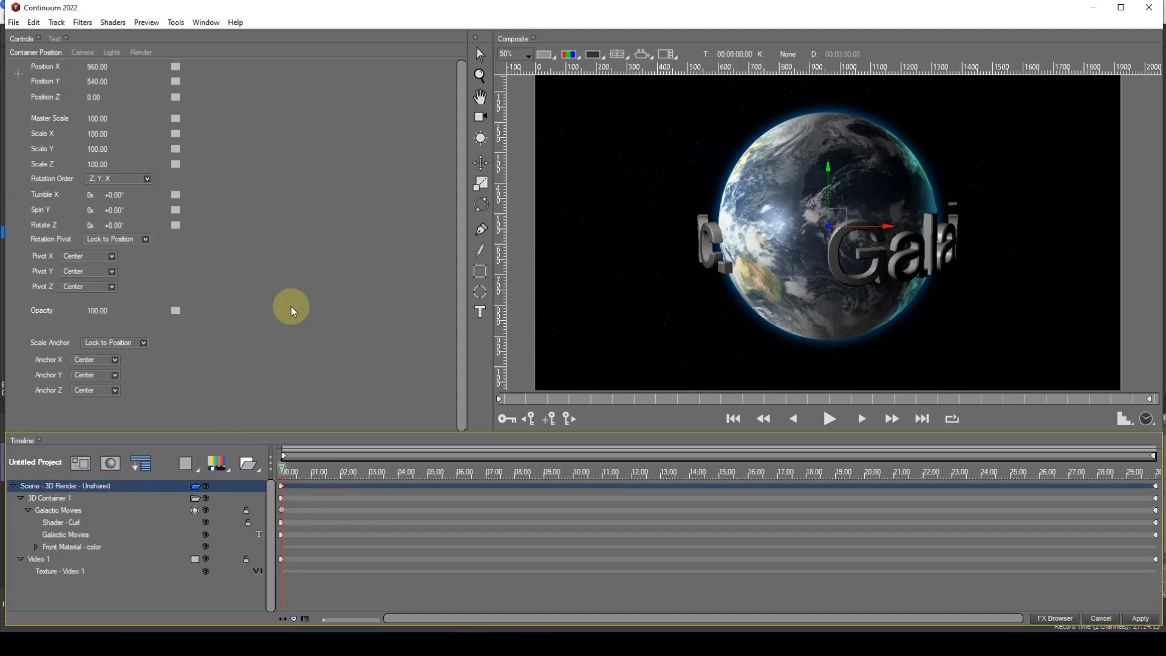
click(832, 420)
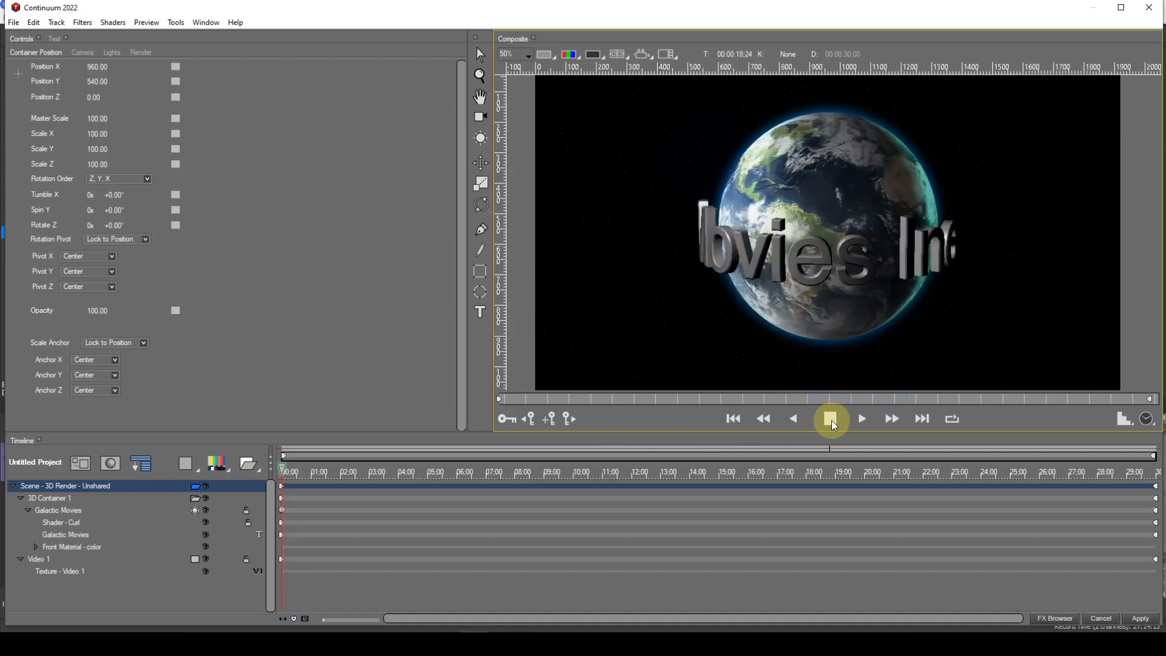
click(830, 420)
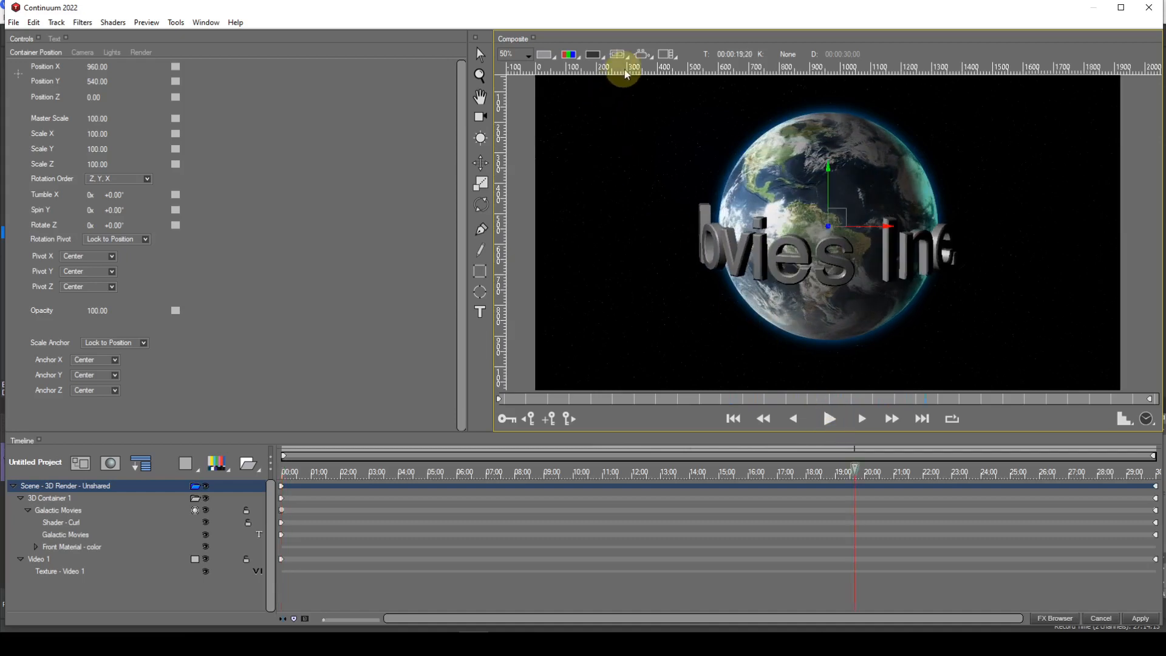
- In the World view, push Video 1 back to a Position Z of about 83.99, and return to the Render Camera view
click(640, 53)
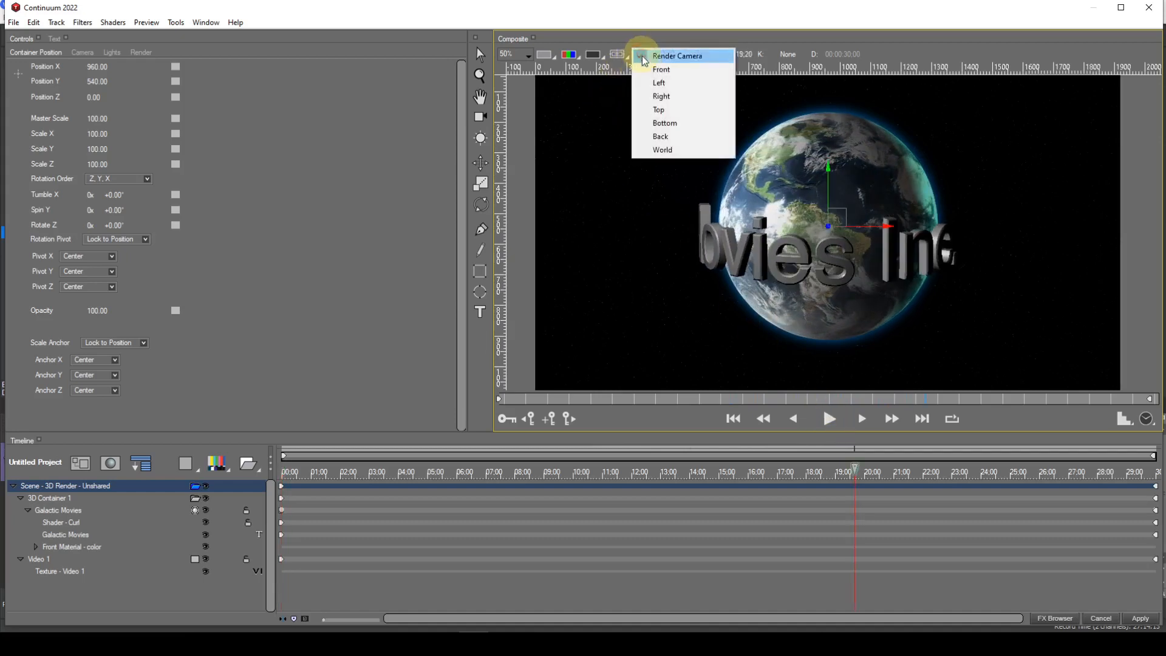
click(644, 151)
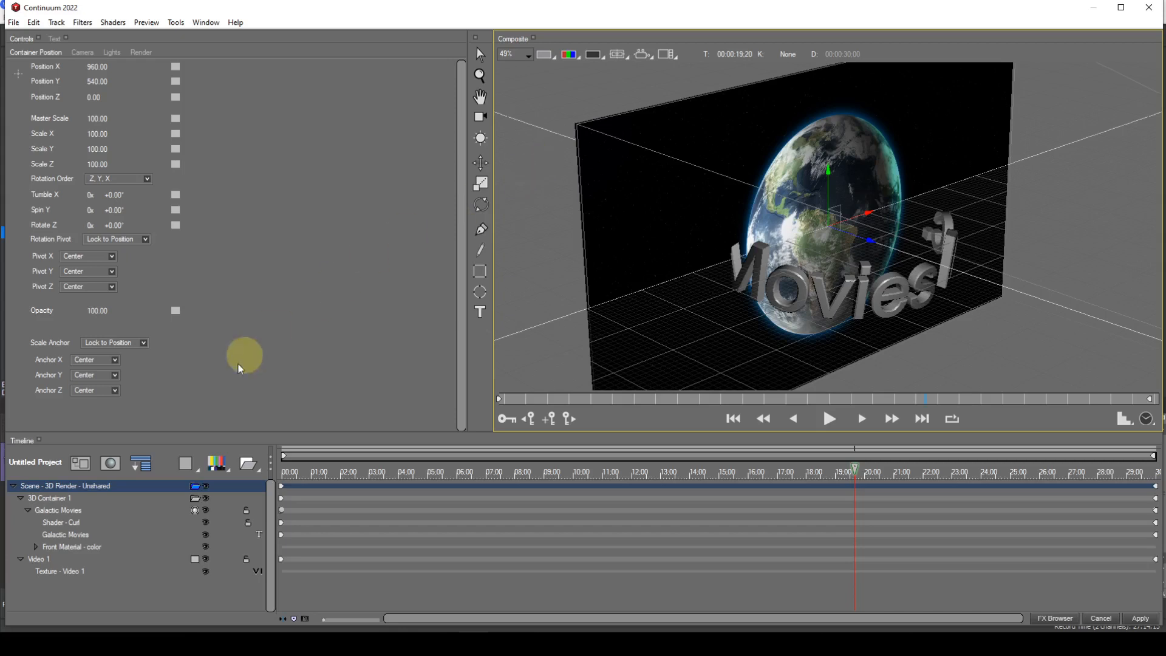
click(42, 559)
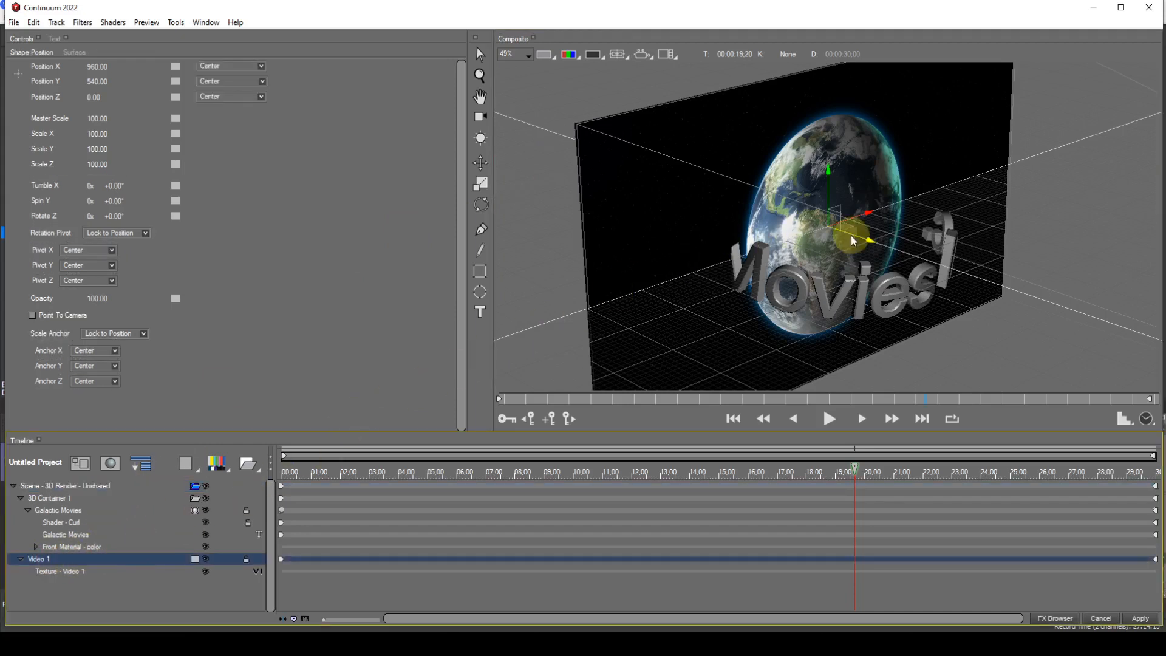
drag(849, 239, 828, 224)
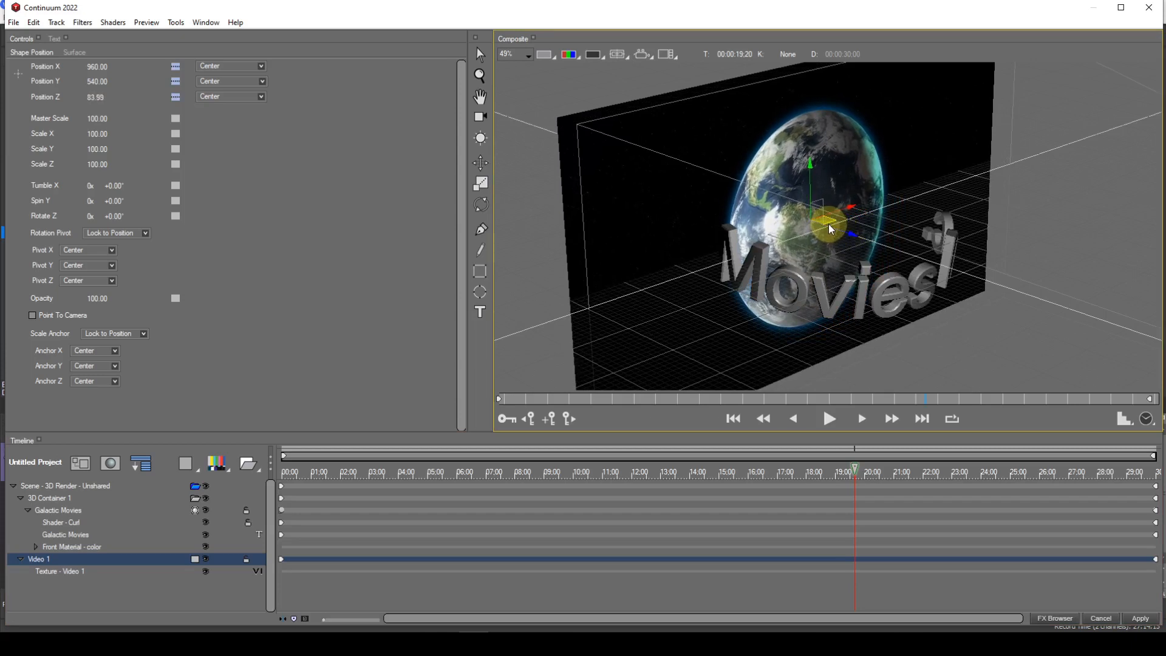
click(646, 56)
click(647, 56)
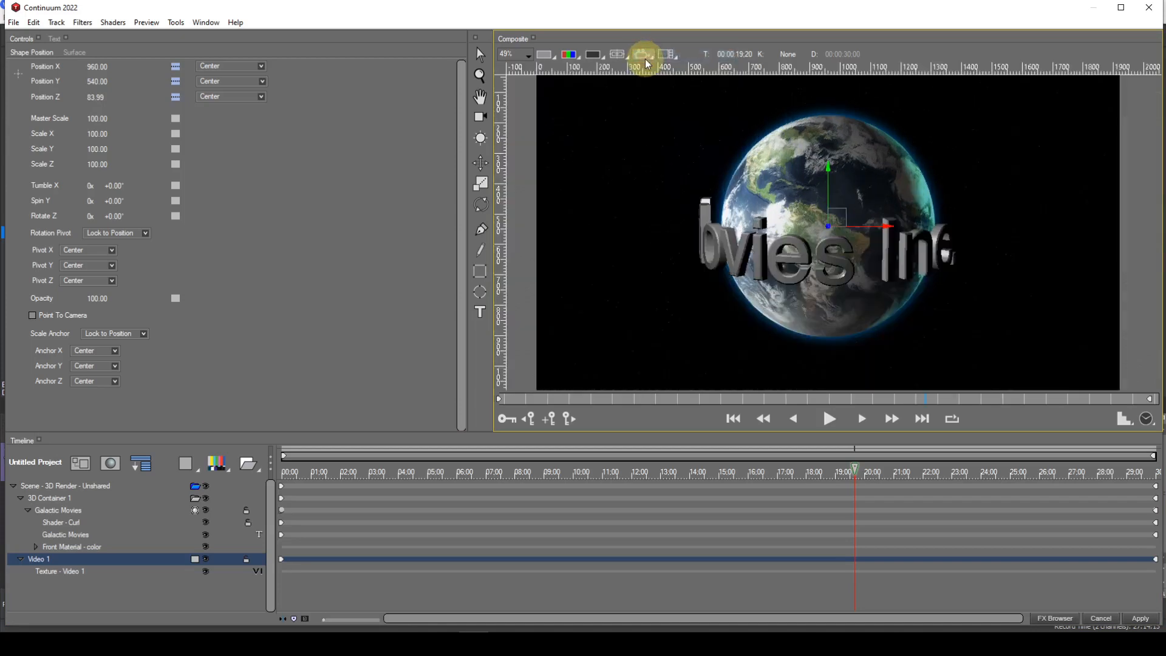
- Preview the text circling the repositioned Earth footage from the start, and return to the first frame
click(733, 420)
click(827, 419)
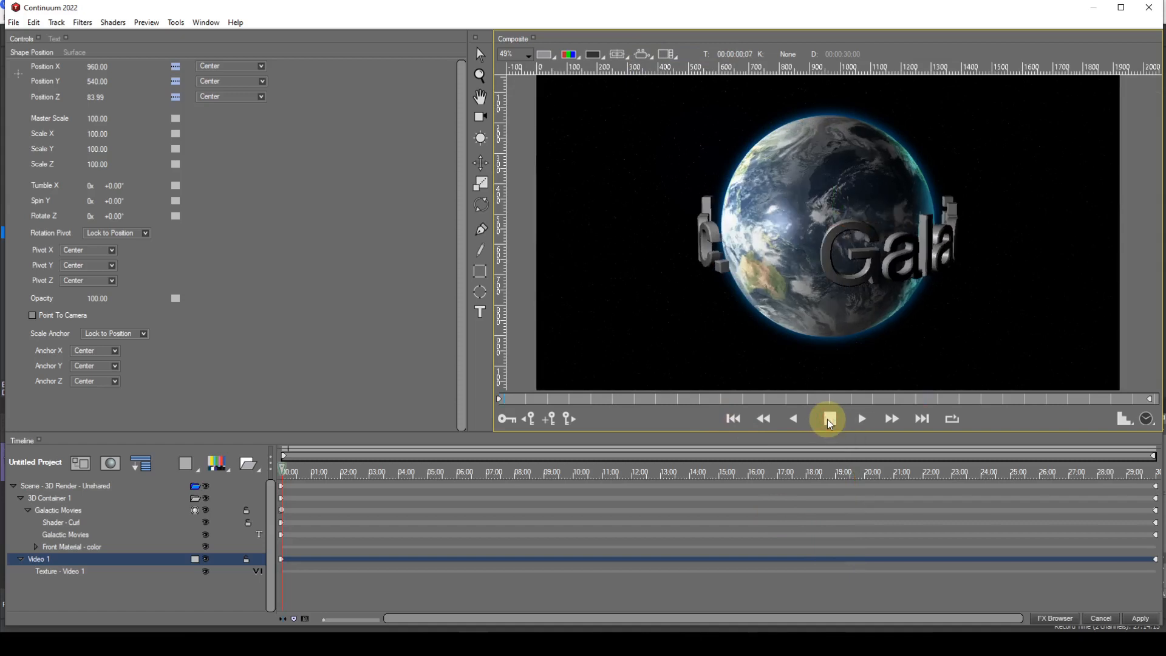
click(818, 422)
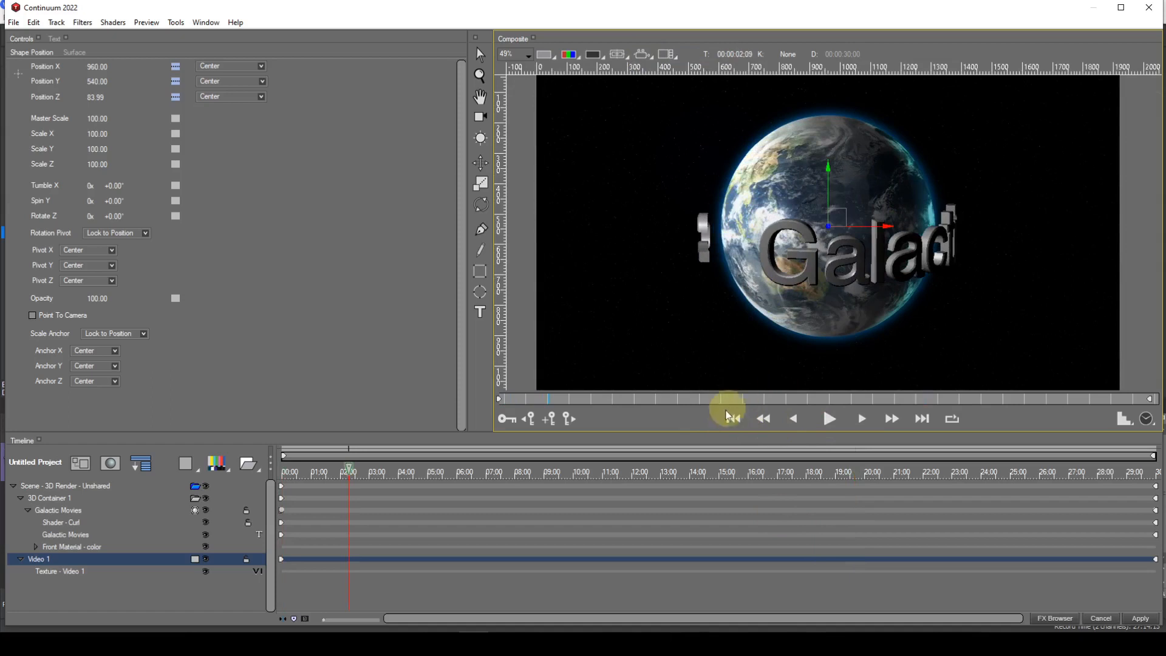
click(732, 419)
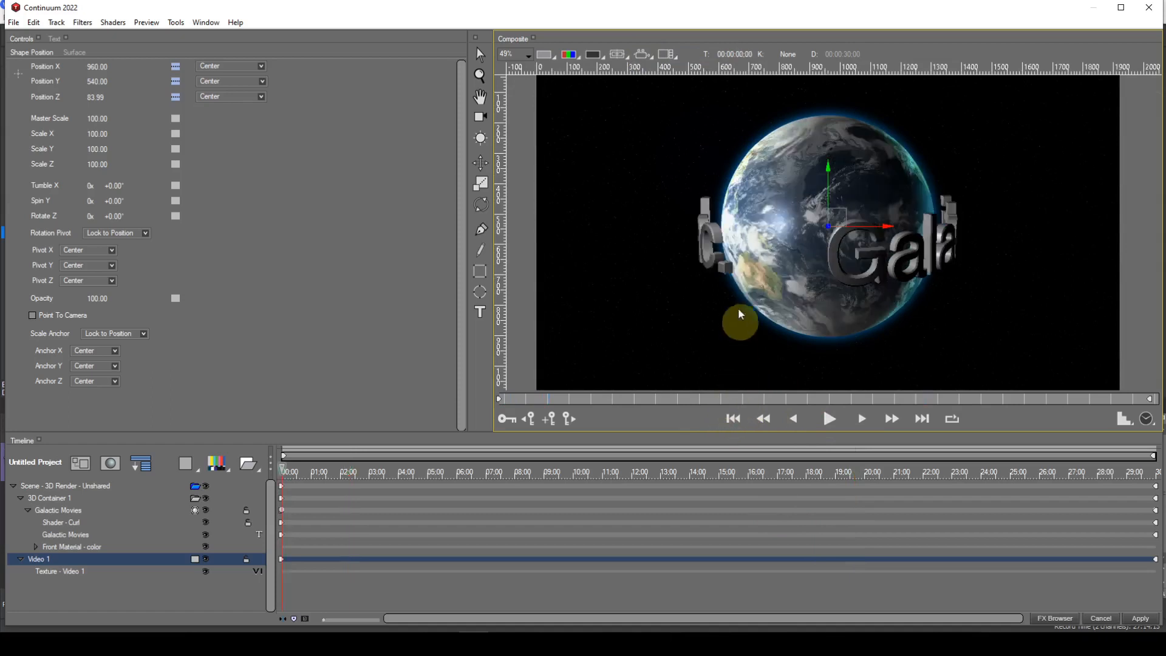
- In the World view, push Video 1 back to a Position Z of about 117.02, and return to the Render Camera view
click(647, 56)
click(647, 150)
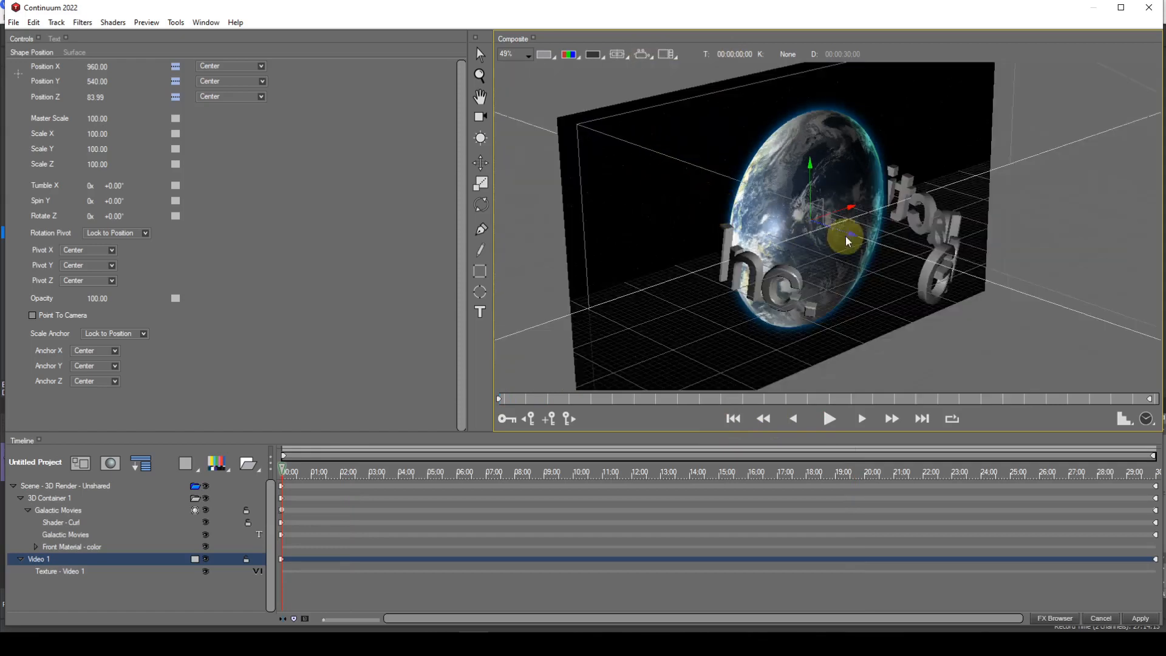
drag(841, 233, 834, 224)
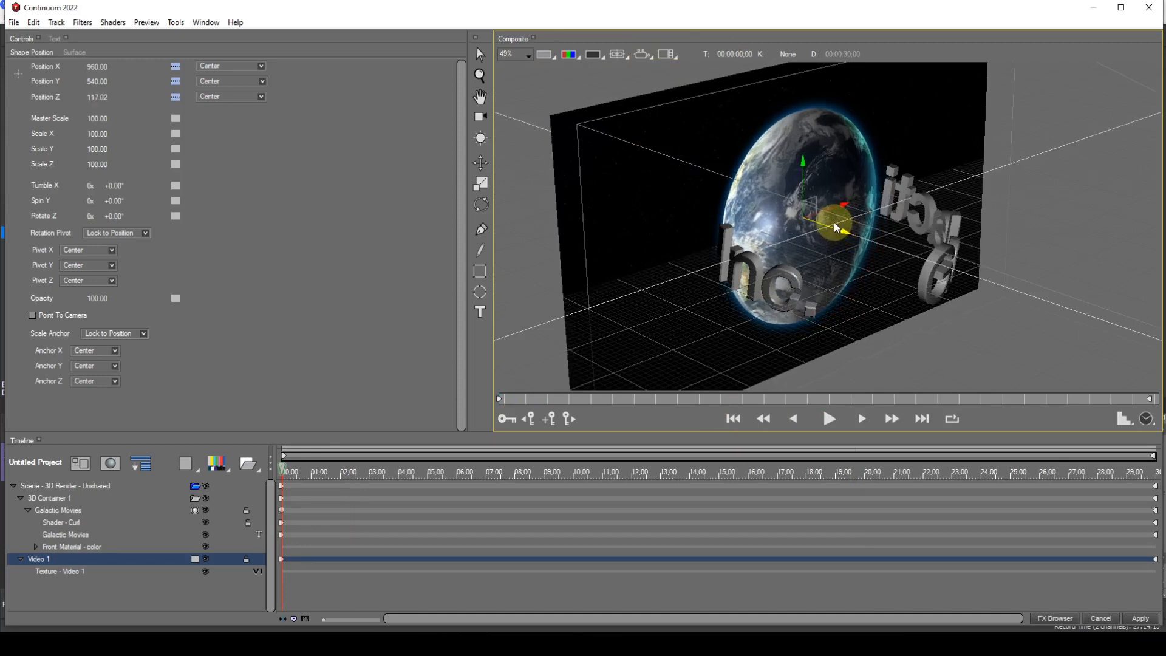
click(643, 48)
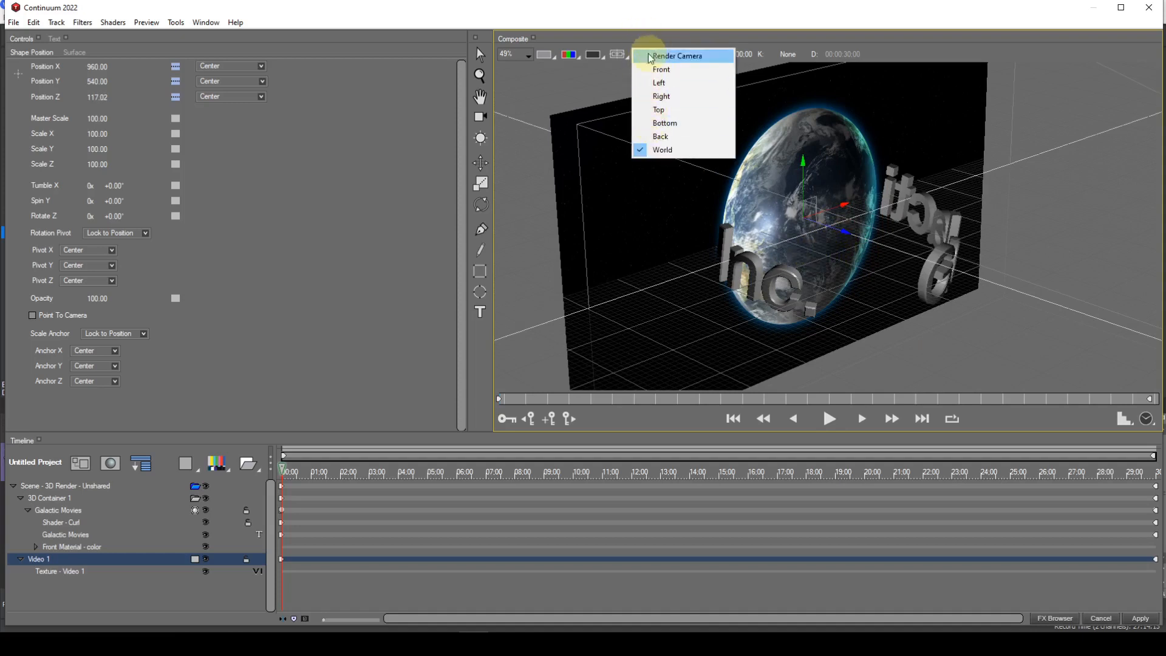
click(668, 56)
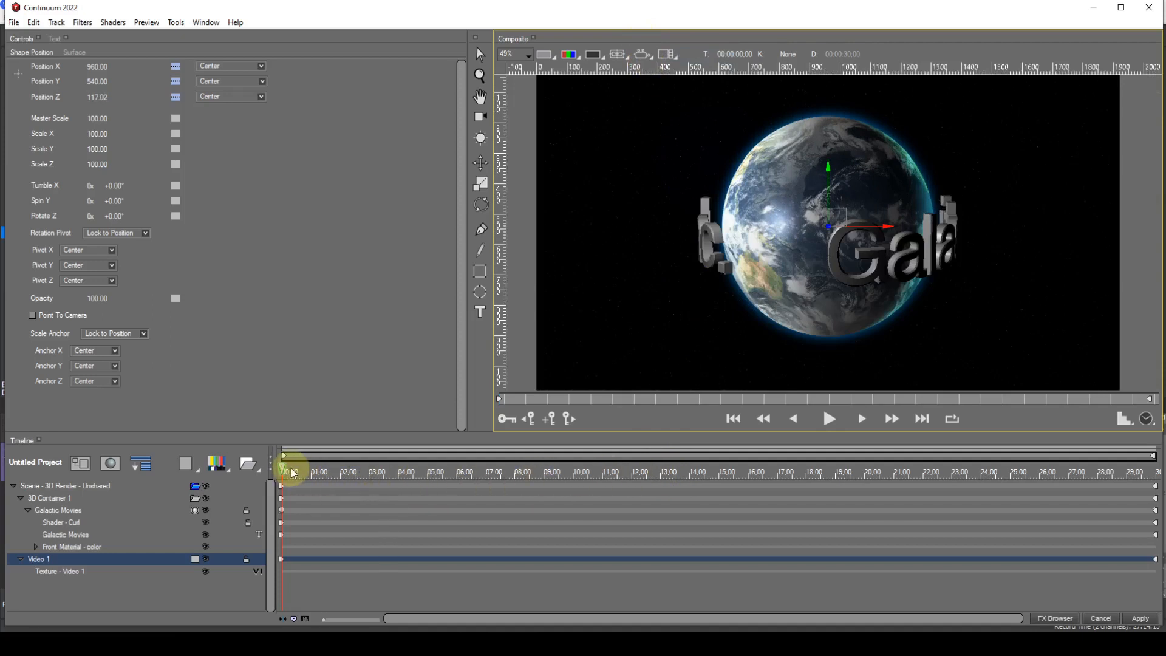
- Step frame by frame through the animation to about 00:00:04;05 to examine where the letters meet the Earth's edge
drag(288, 473, 389, 475)
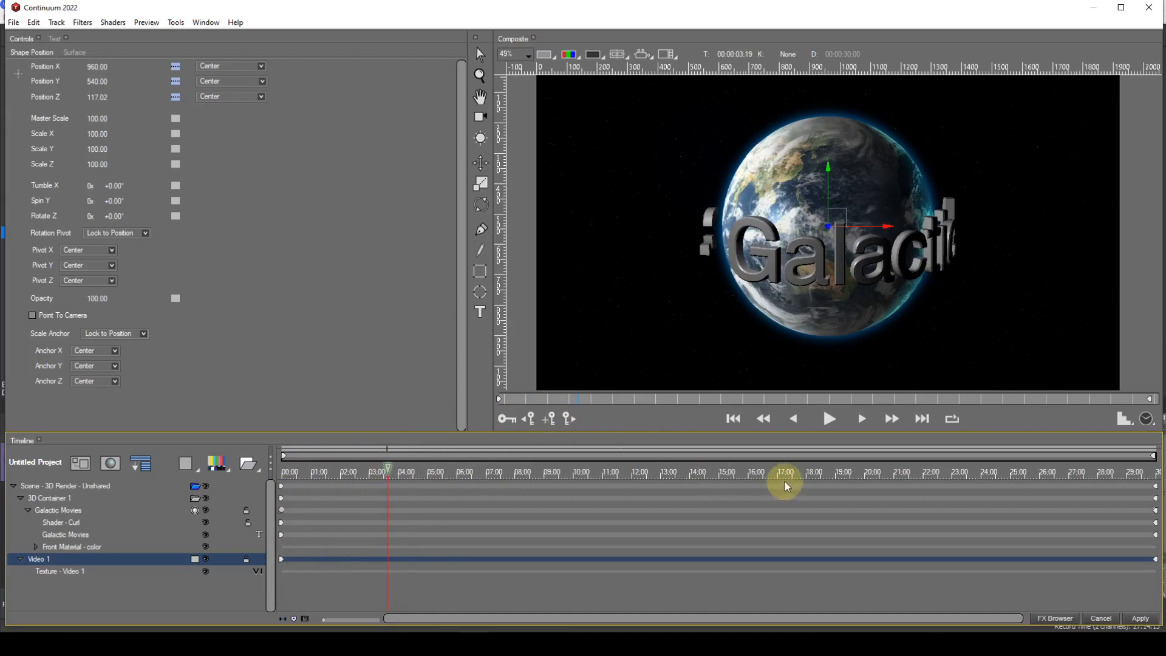
click(860, 421)
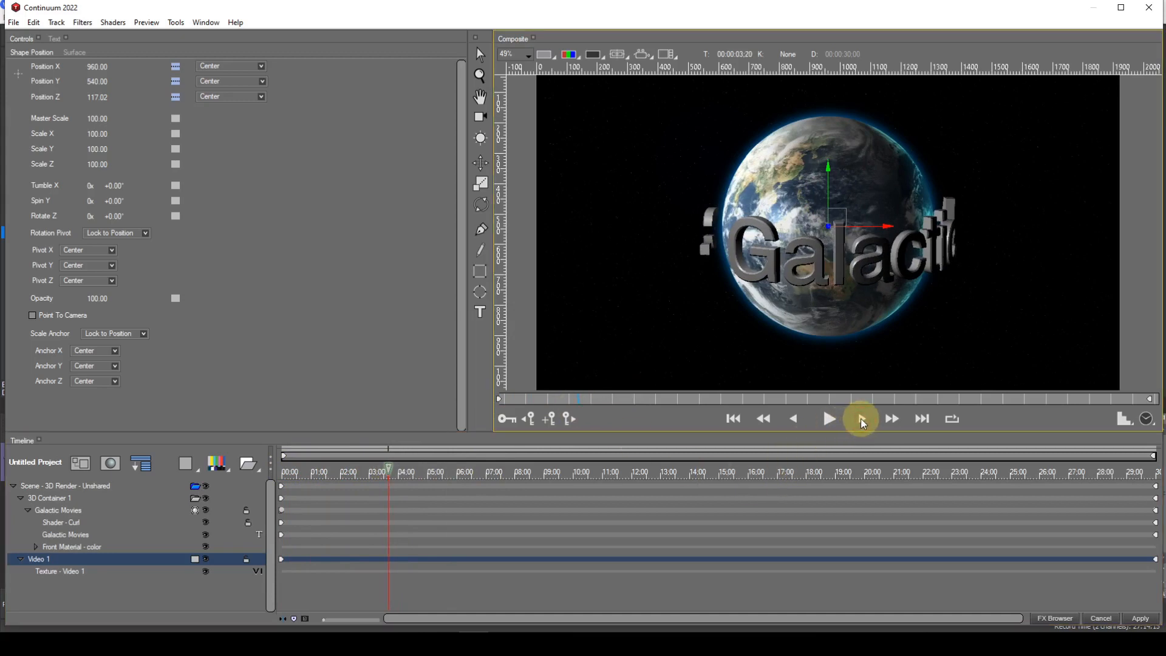
click(862, 420)
click(861, 419)
click(861, 419)
click(862, 419)
click(862, 419)
click(861, 419)
click(862, 419)
click(861, 419)
click(861, 419)
click(861, 419)
click(862, 419)
click(862, 419)
click(862, 419)
click(861, 419)
click(861, 419)
click(861, 420)
click(861, 419)
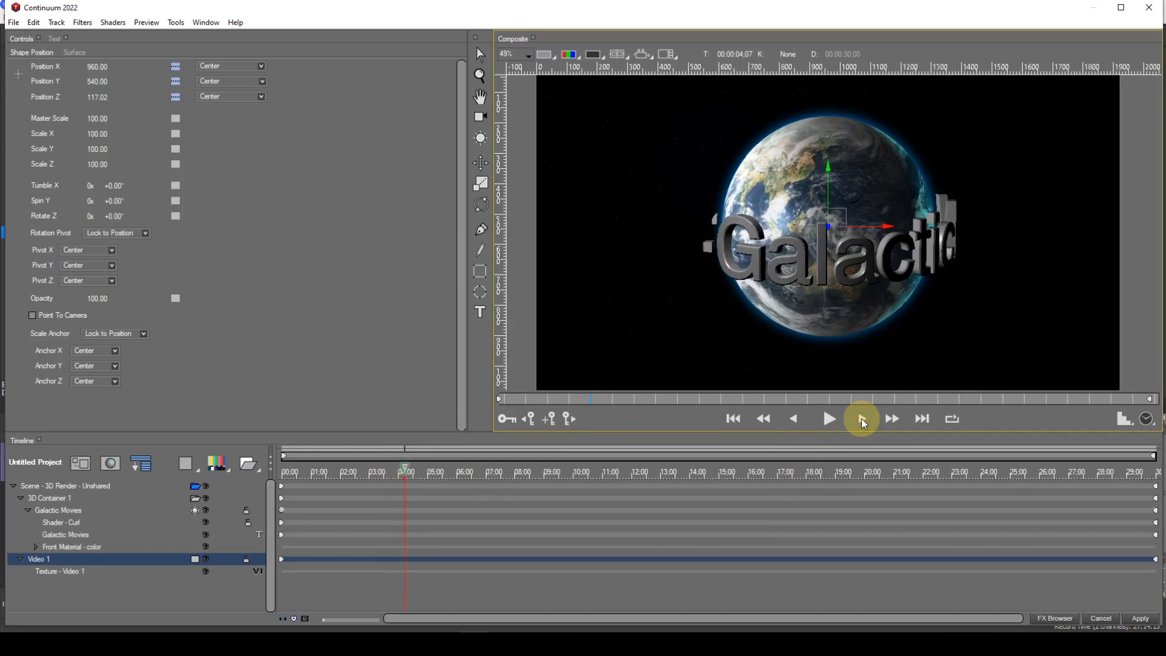
click(794, 421)
click(795, 420)
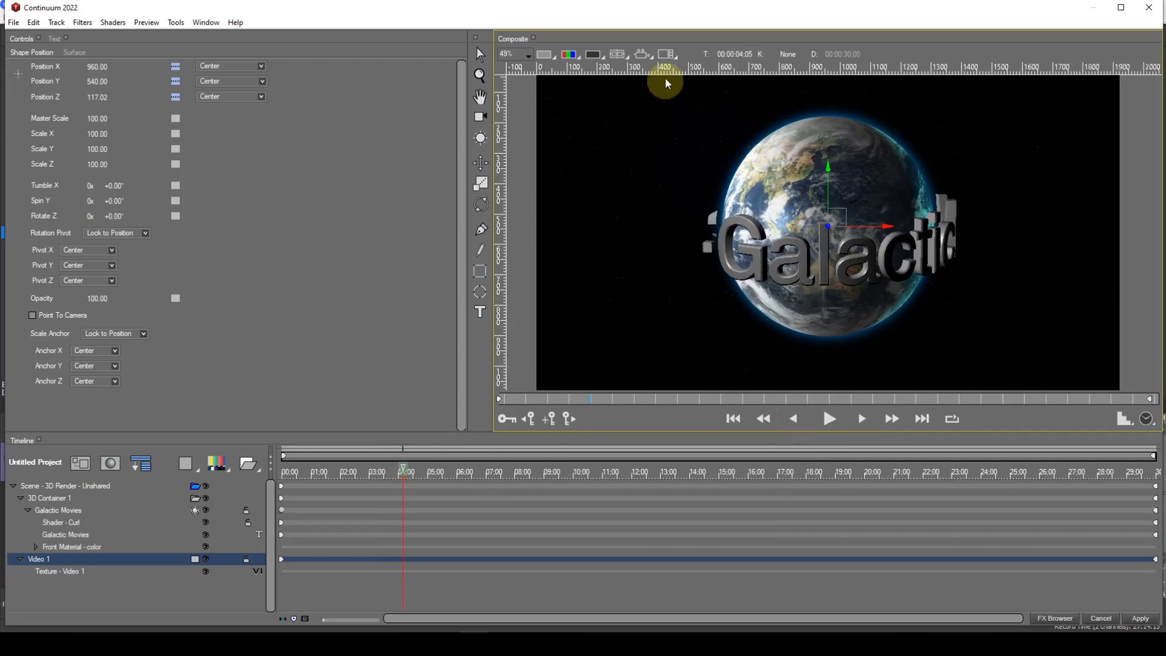
- In the World view, push Video 1 back to a Position Z of about 136.79, and preview the result through the Render Camera
click(644, 55)
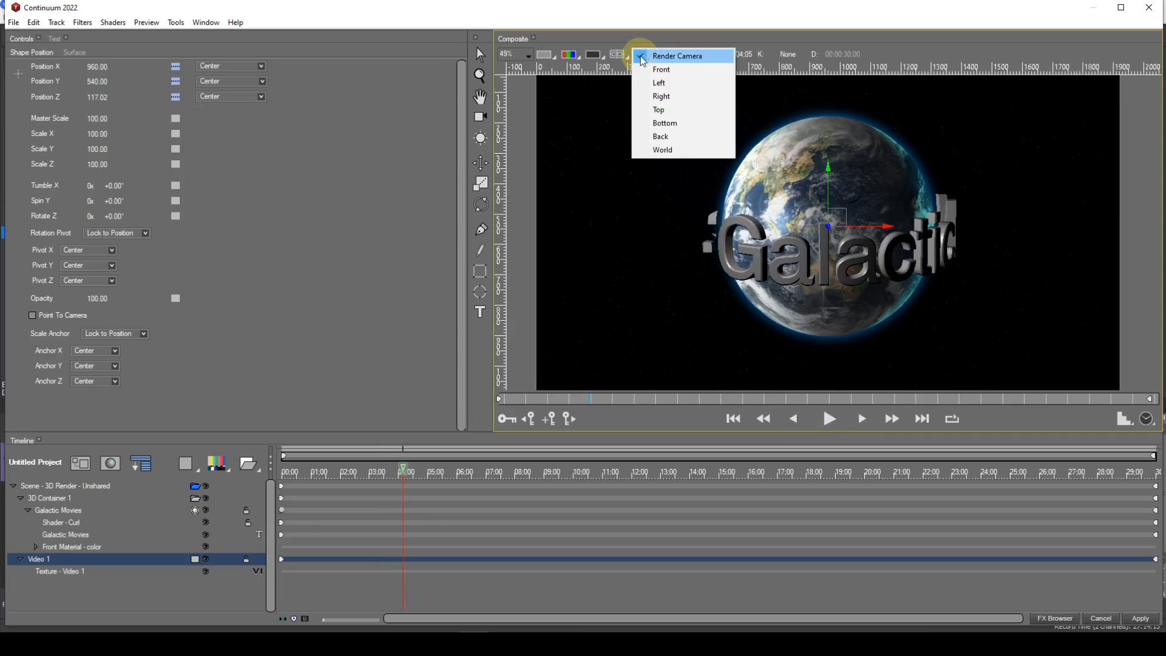
click(649, 149)
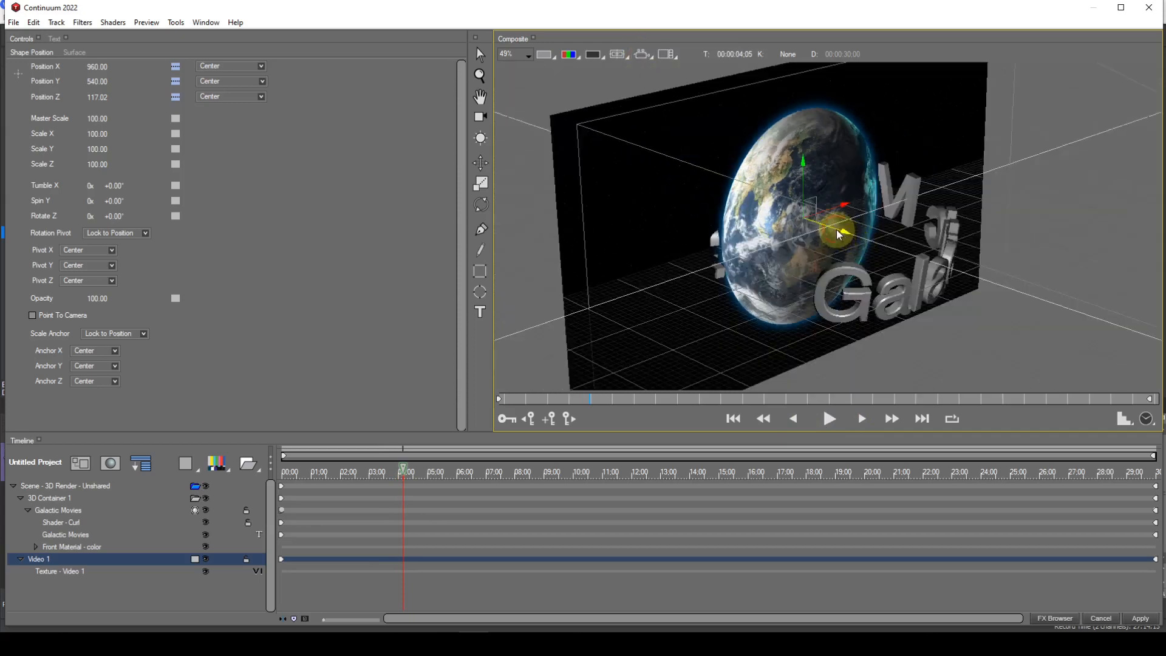
drag(836, 228, 831, 228)
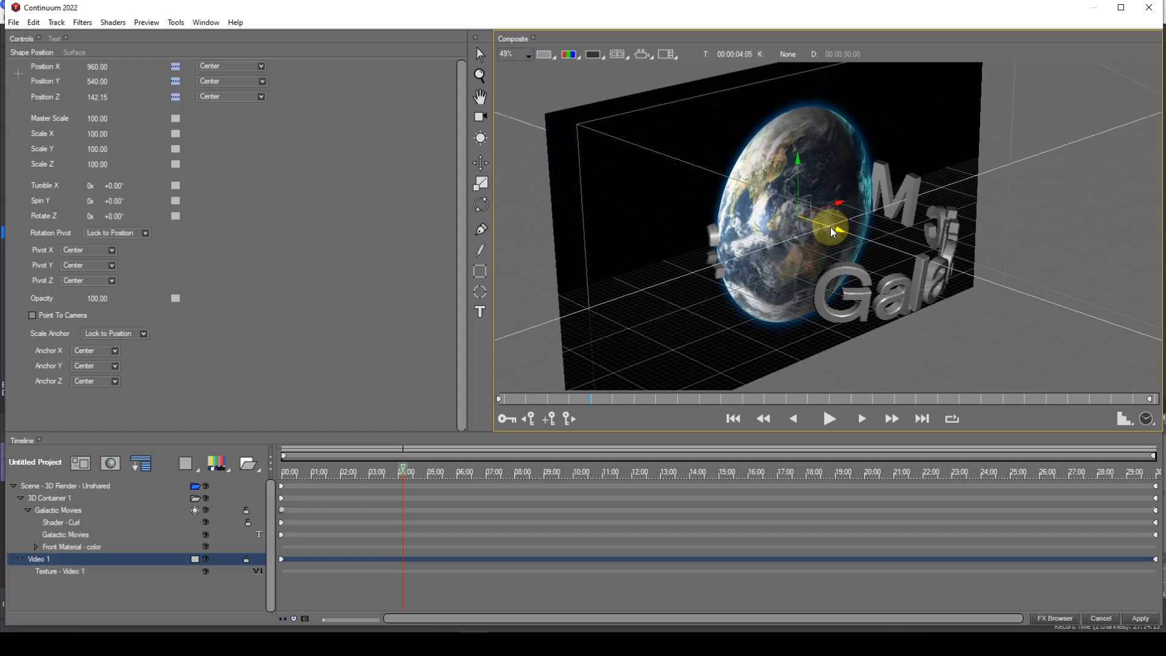
click(641, 59)
click(643, 57)
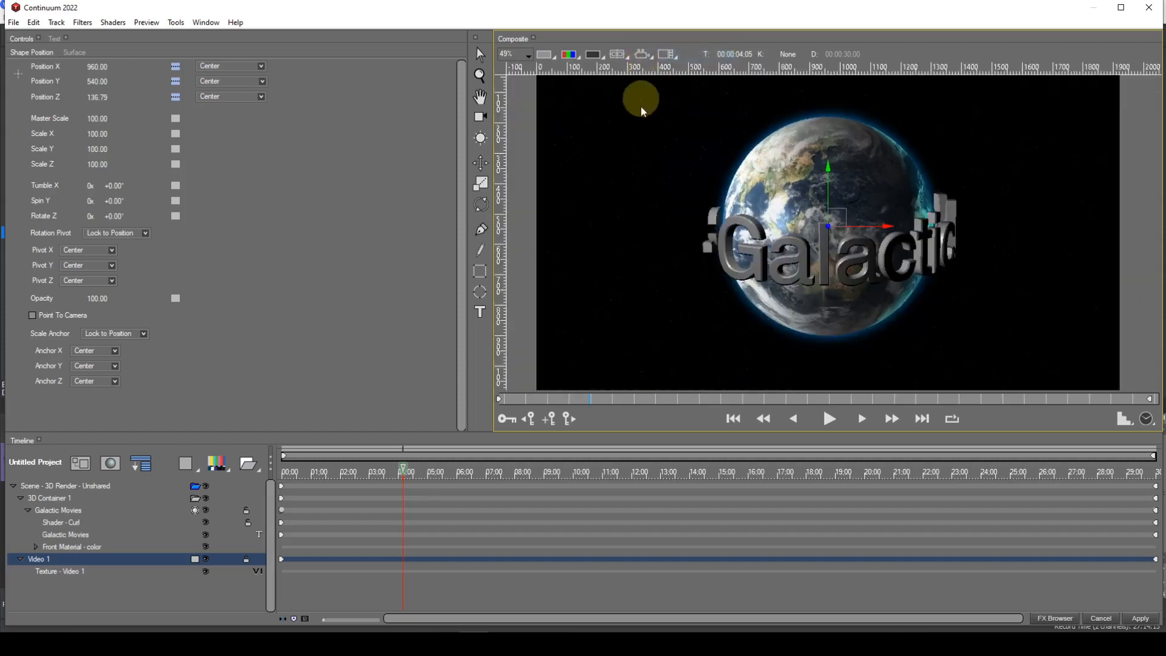
click(829, 419)
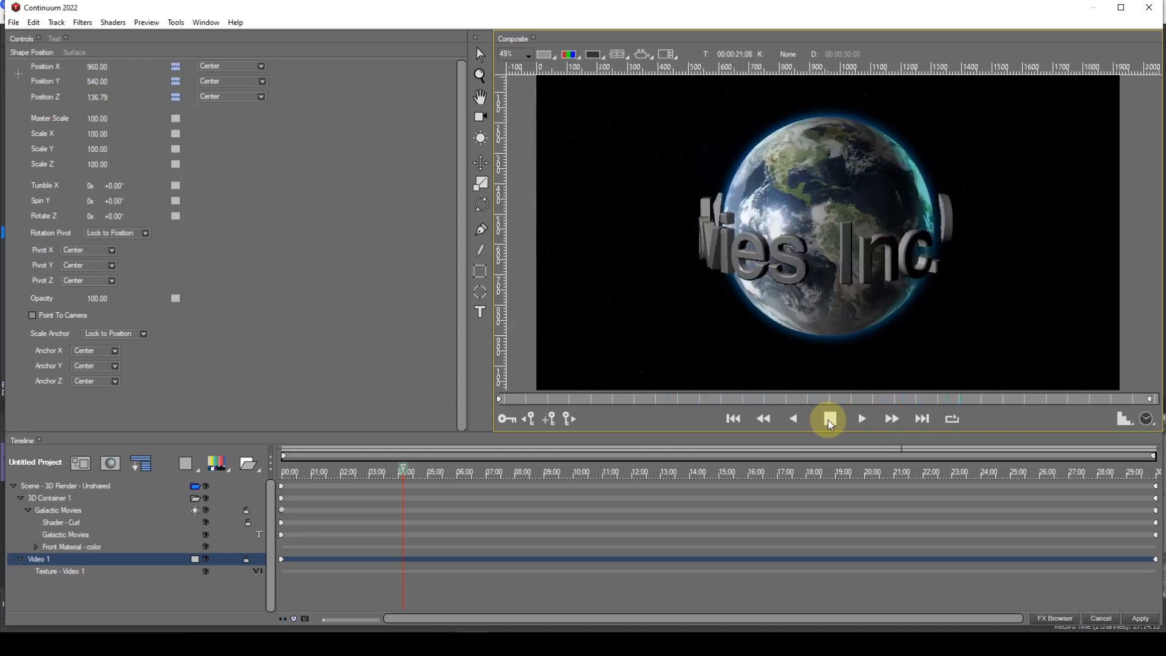
click(829, 420)
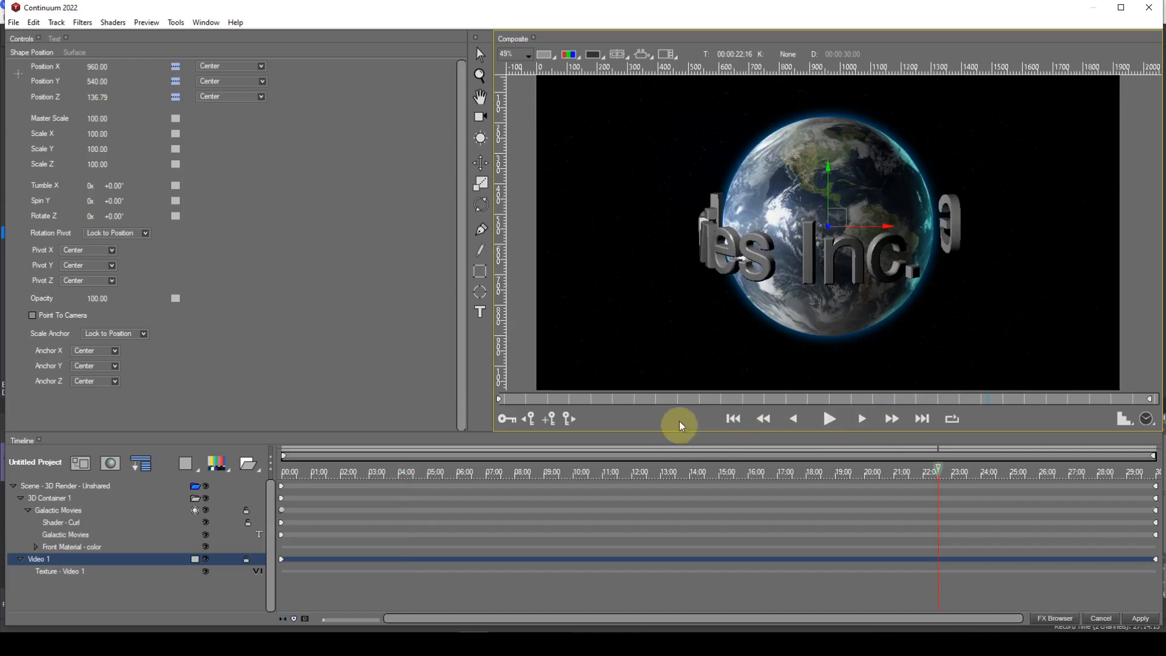
- Move Video 1 back in the World view to a Position Z of about 145.22, and switch back to the Render Camera view
click(641, 58)
click(648, 149)
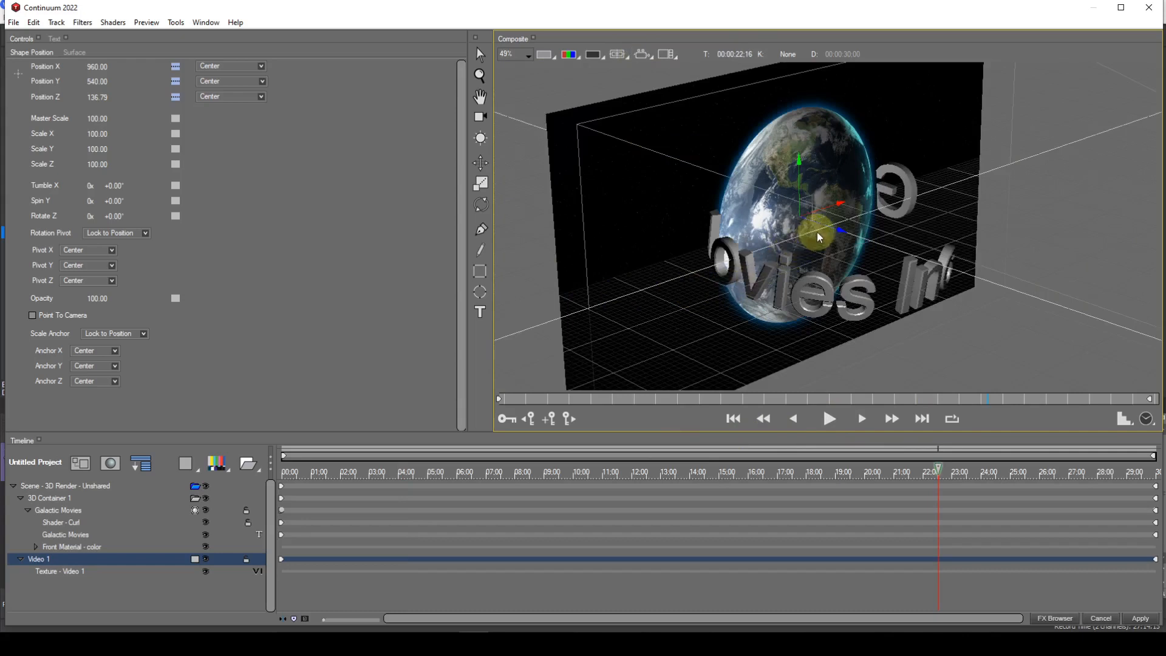
drag(822, 225, 819, 224)
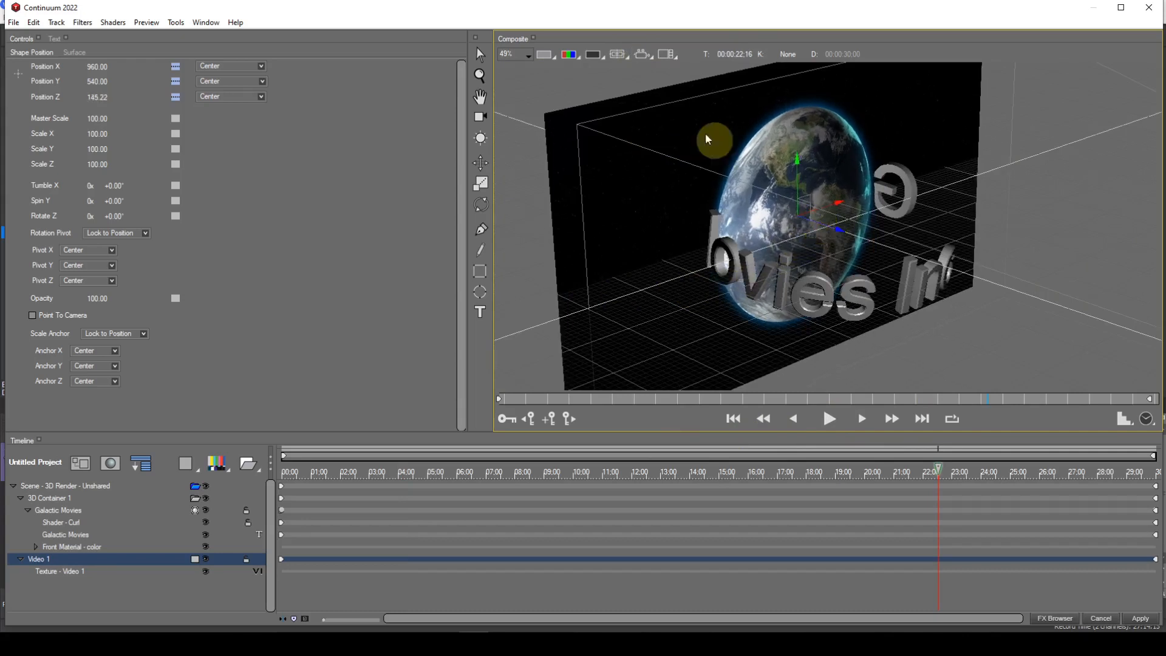
click(643, 53)
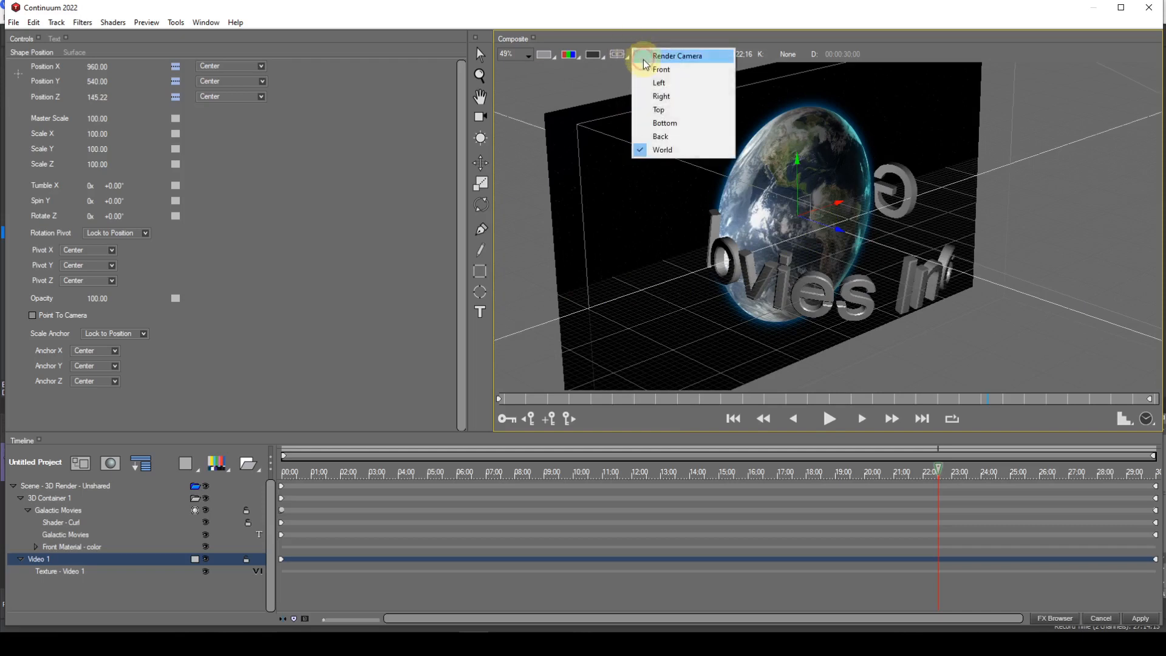
click(656, 53)
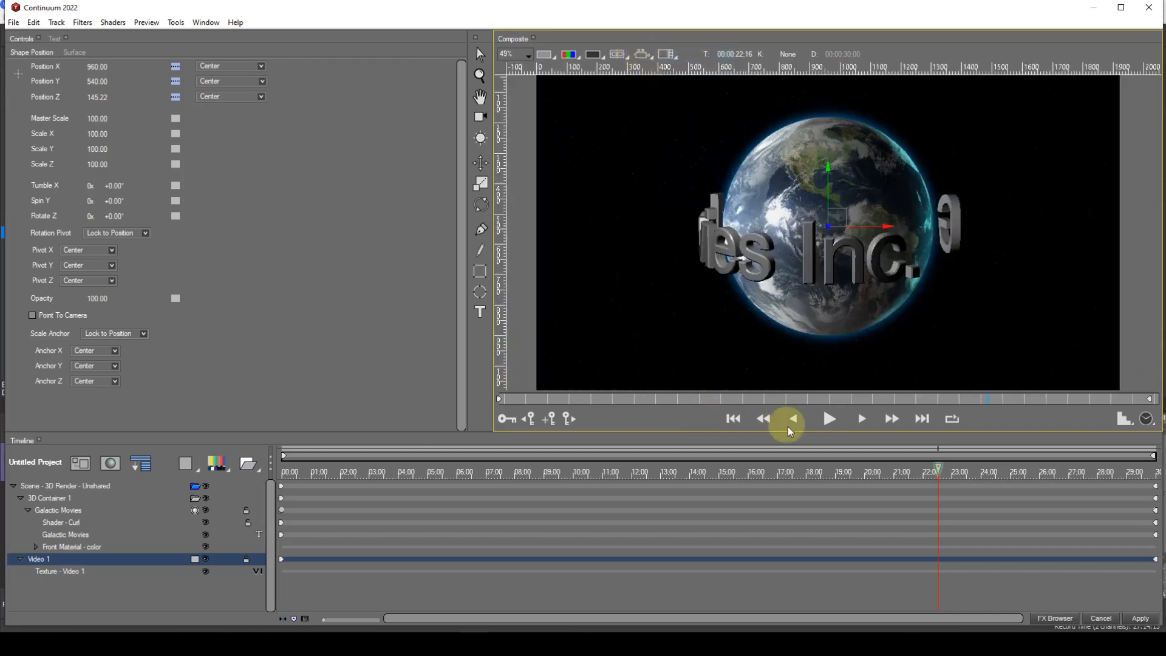
- Play back the text's spin around the moved Earth footage, and return to the first frame
click(829, 419)
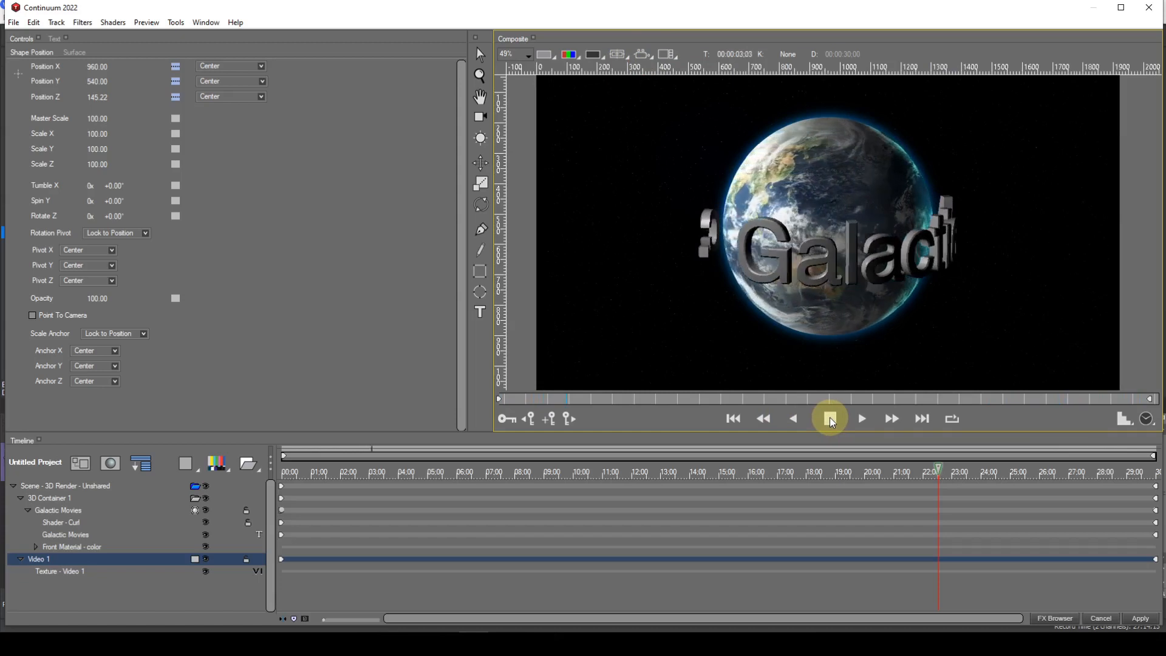
click(830, 418)
click(734, 420)
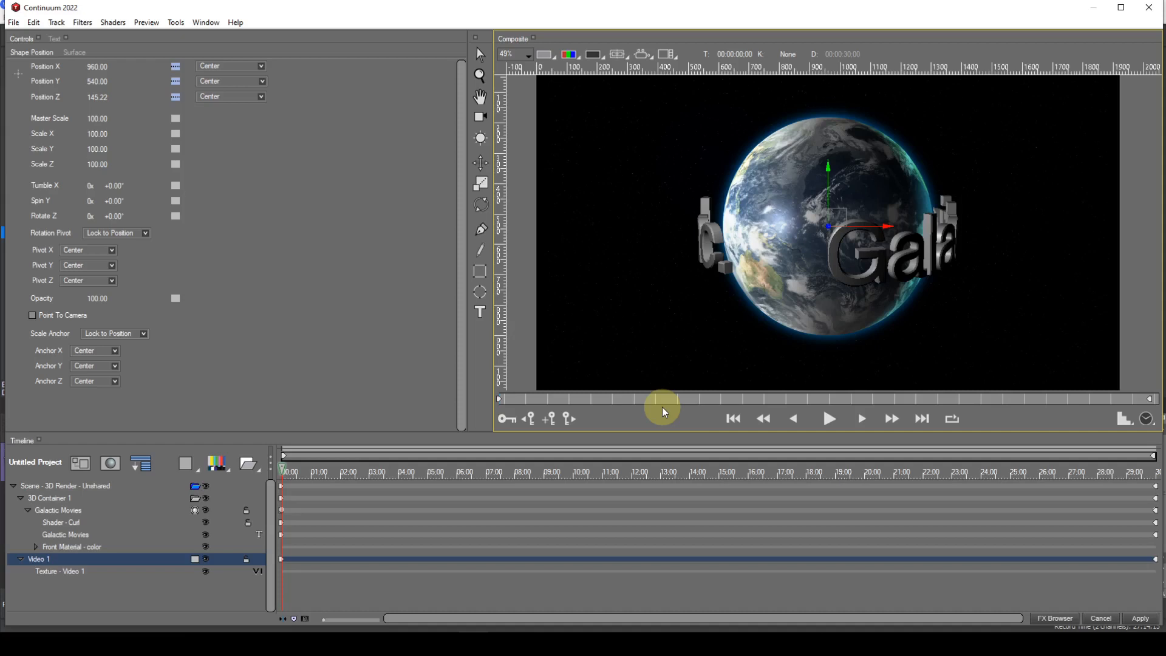
- Enable Back Bevels in the extrusion settings of the Galactic Movies text
click(66, 513)
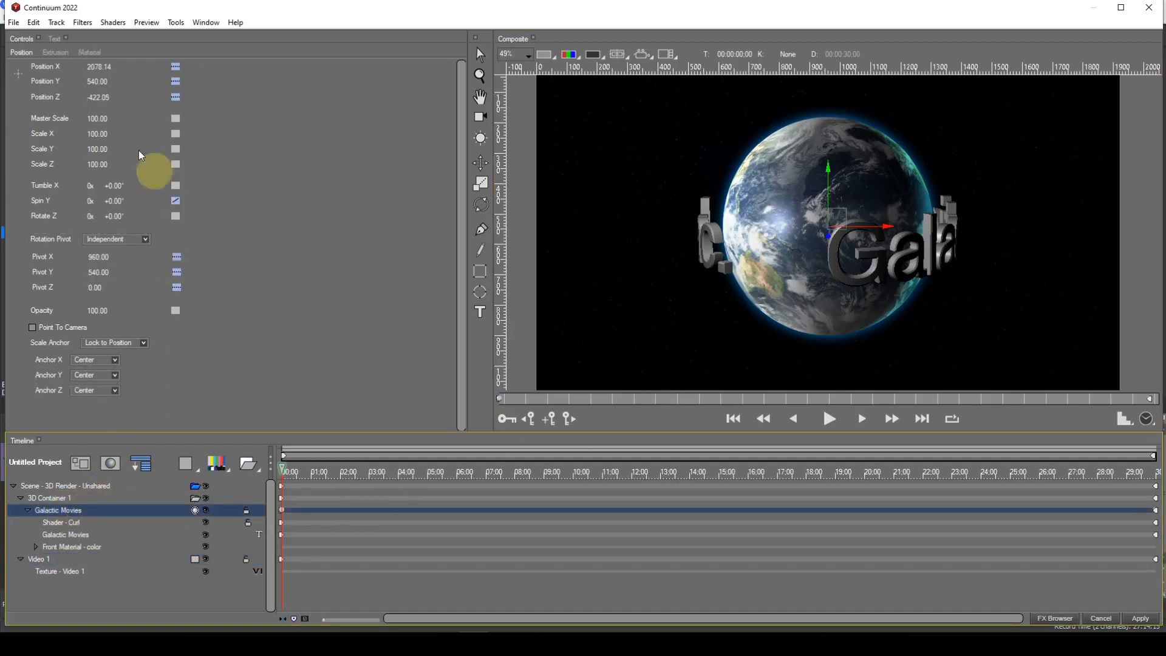
click(64, 52)
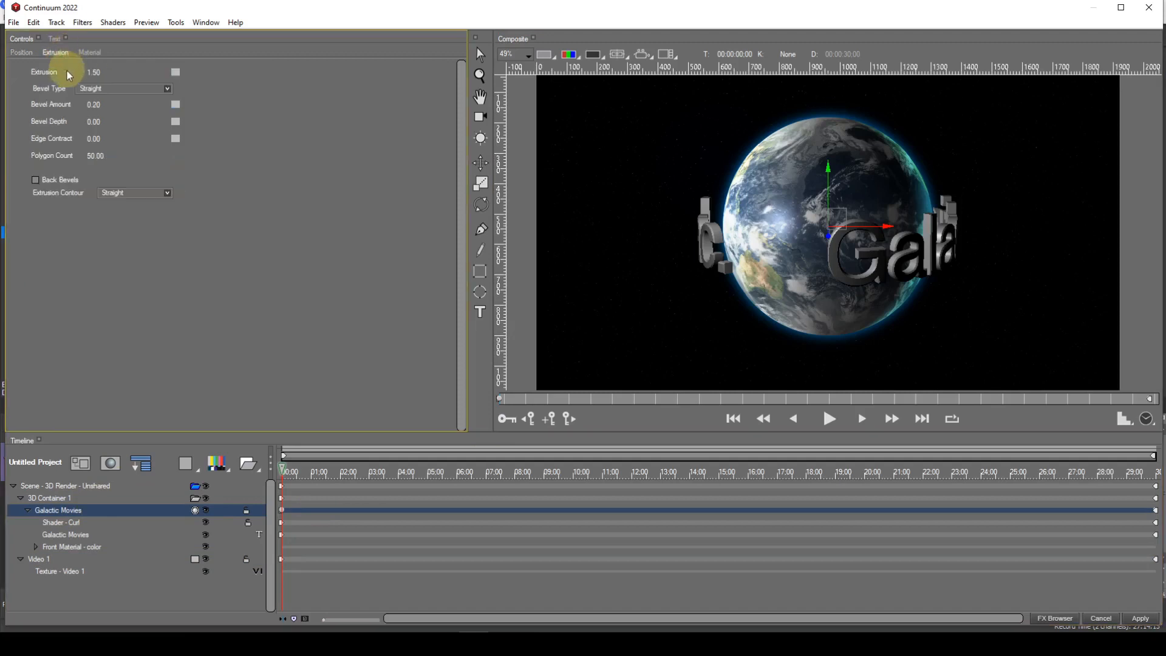
click(36, 181)
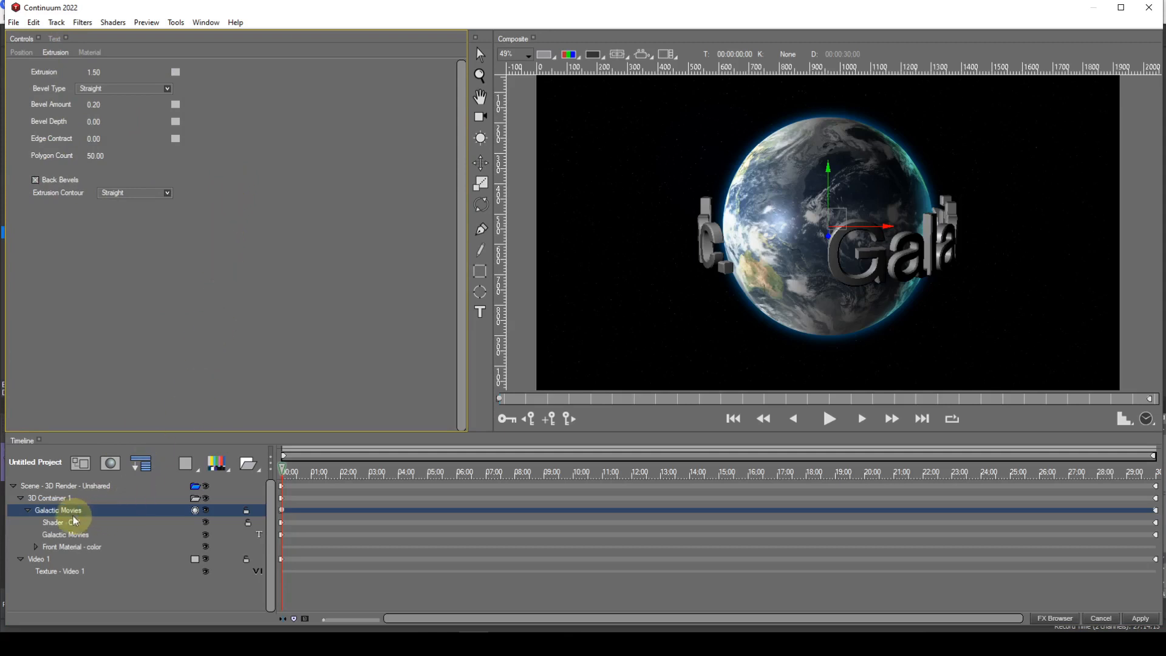
- Set 3D Container 1's Rotate Z to -10° to tilt the text ring around the Earth
click(63, 497)
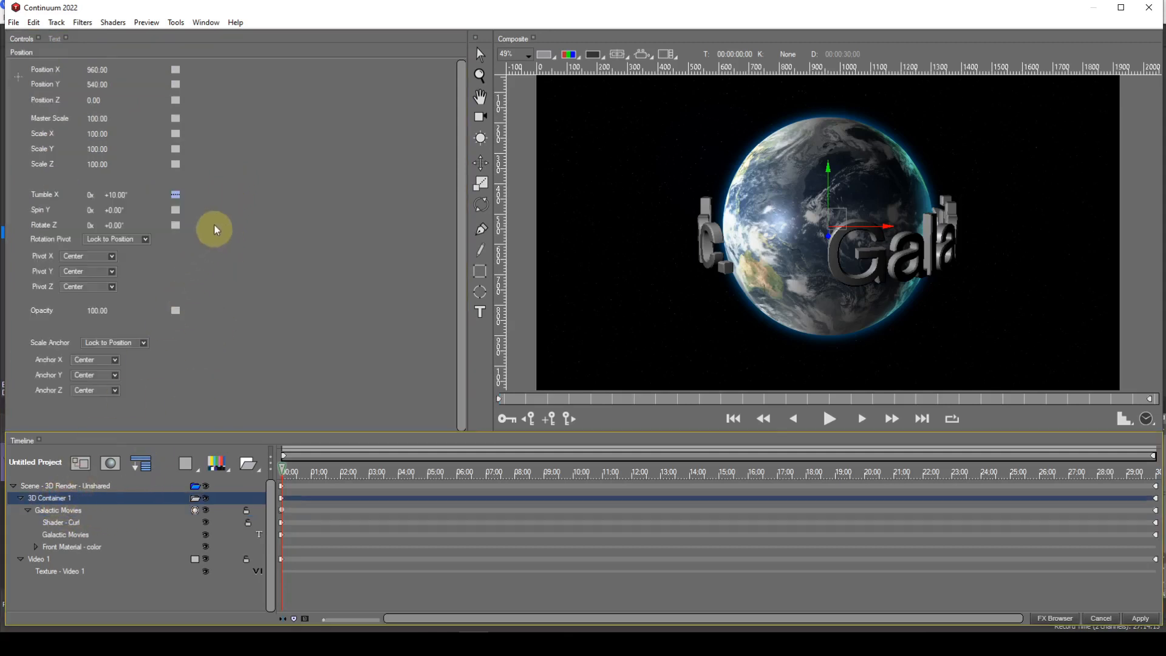
click(116, 225)
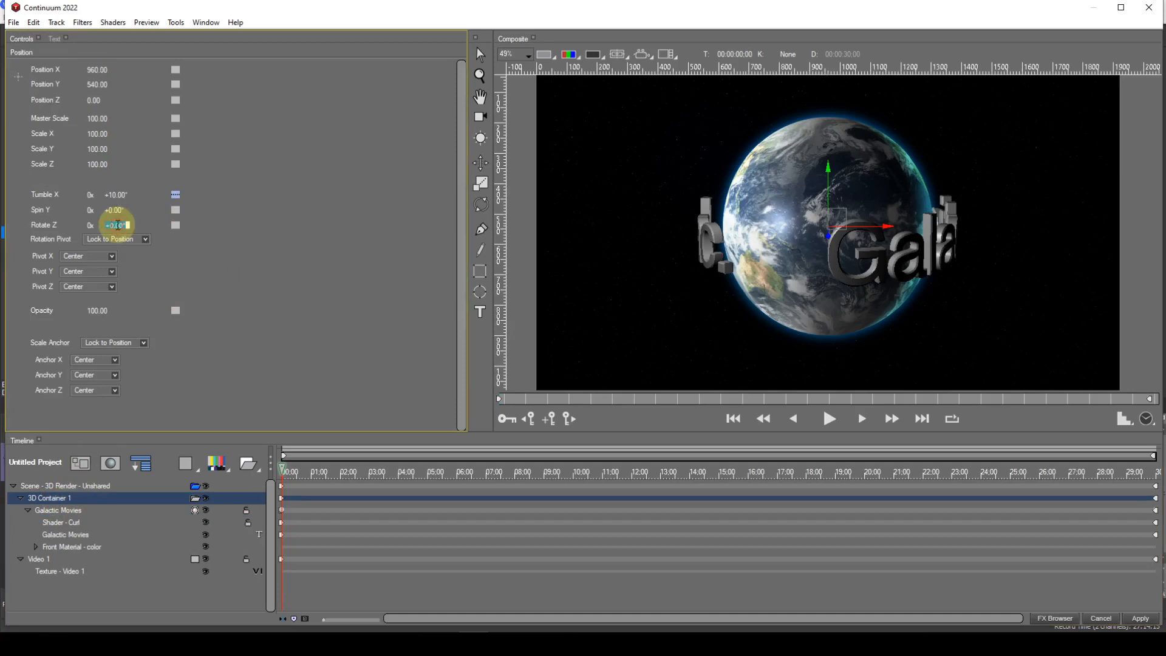
text(-1)
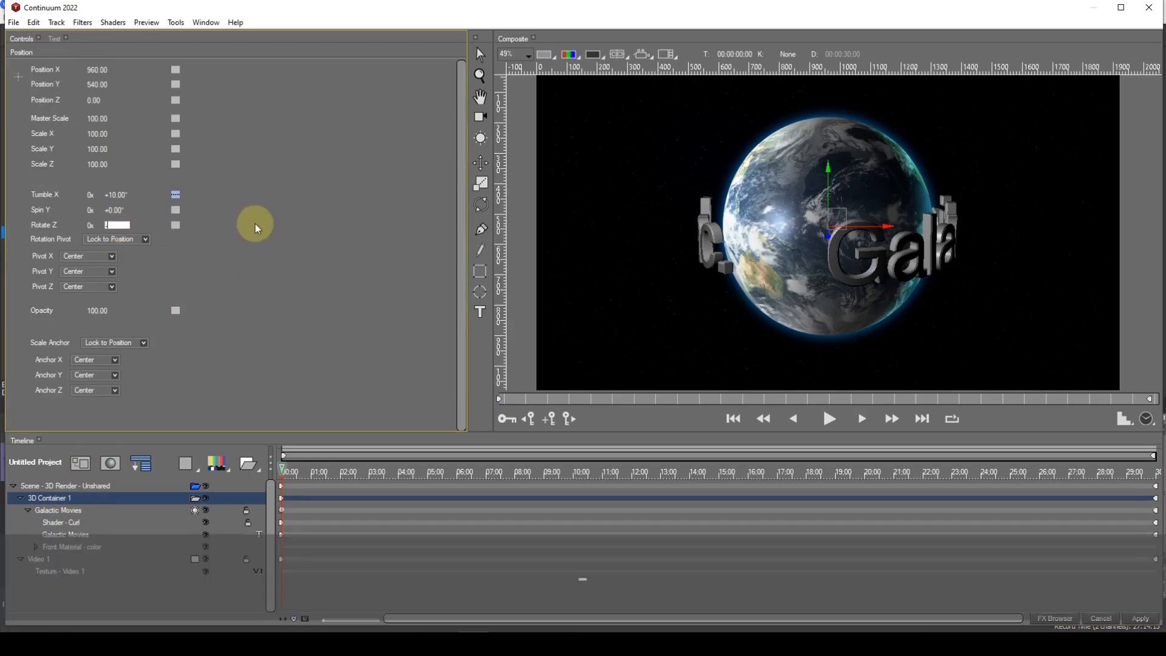
text(0)
key(Return)
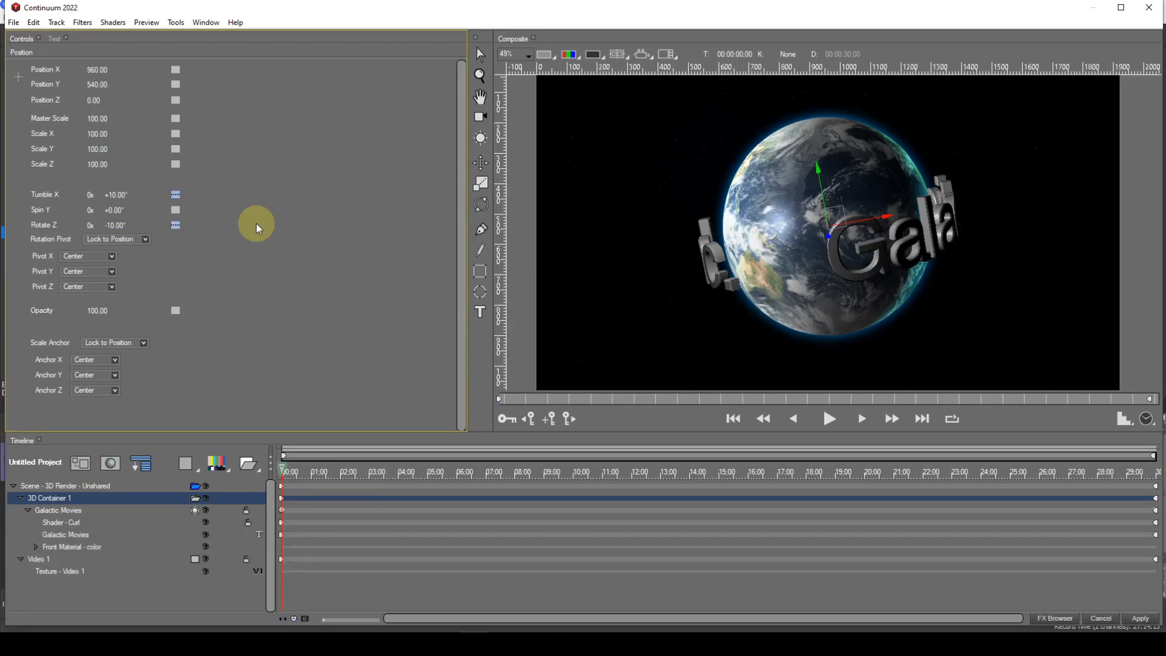
- Open the settings of the Galactic Movies text's Curl shader
click(67, 523)
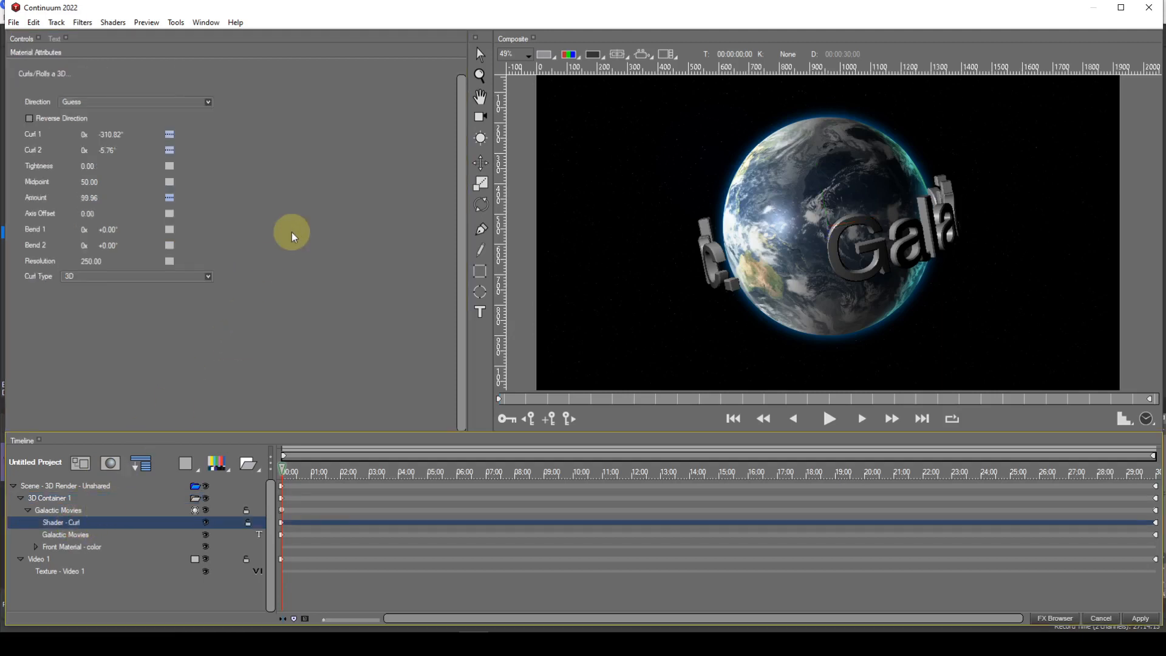